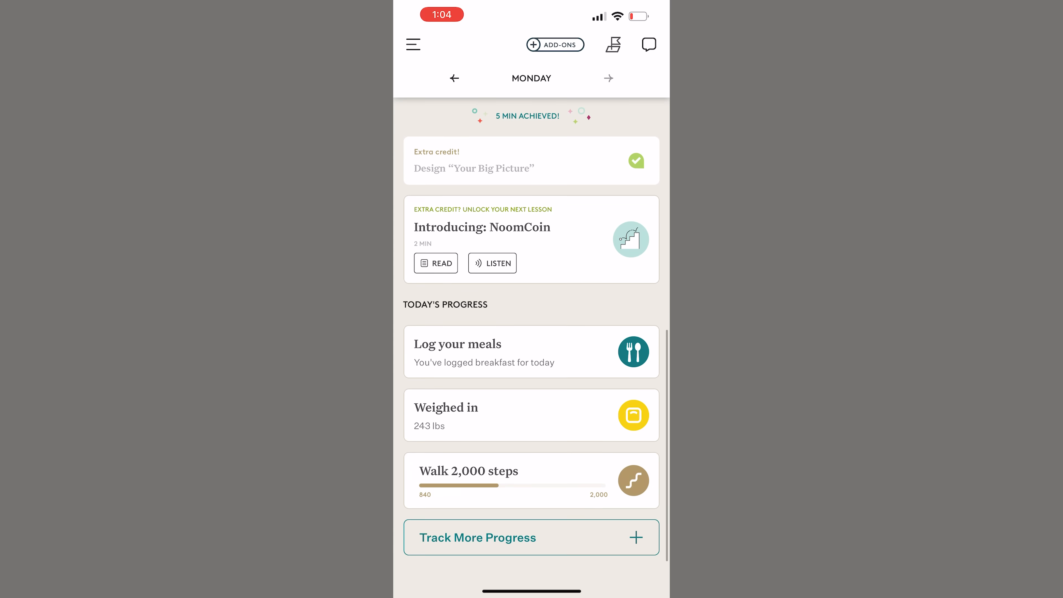
# Search for "Pizza" in the lunch food log and choose the plain Pizza entry
pyautogui.write('Pizza')
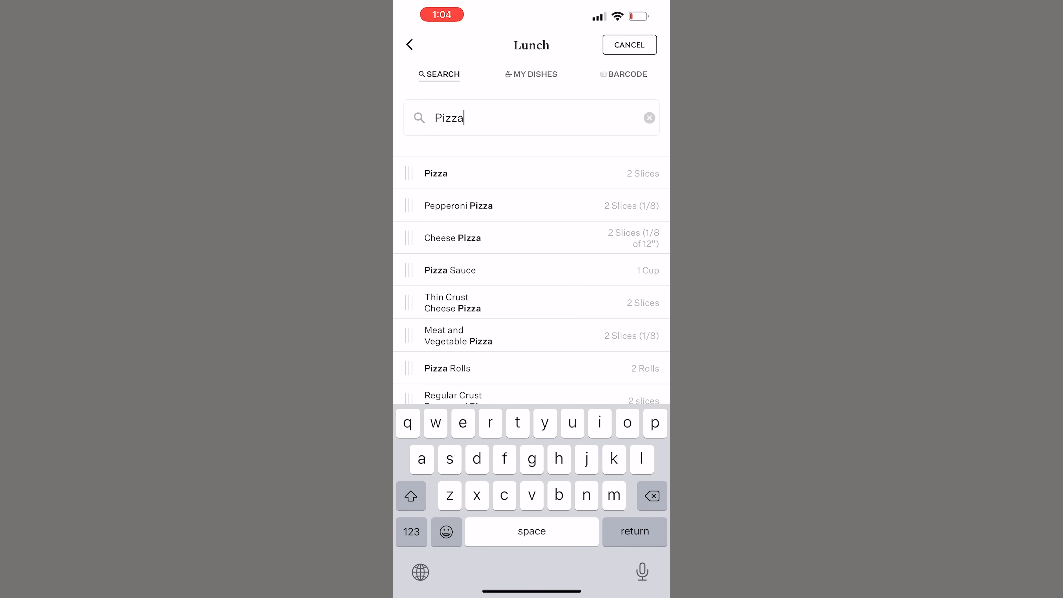
pyautogui.click(532, 173)
pyautogui.click(422, 447)
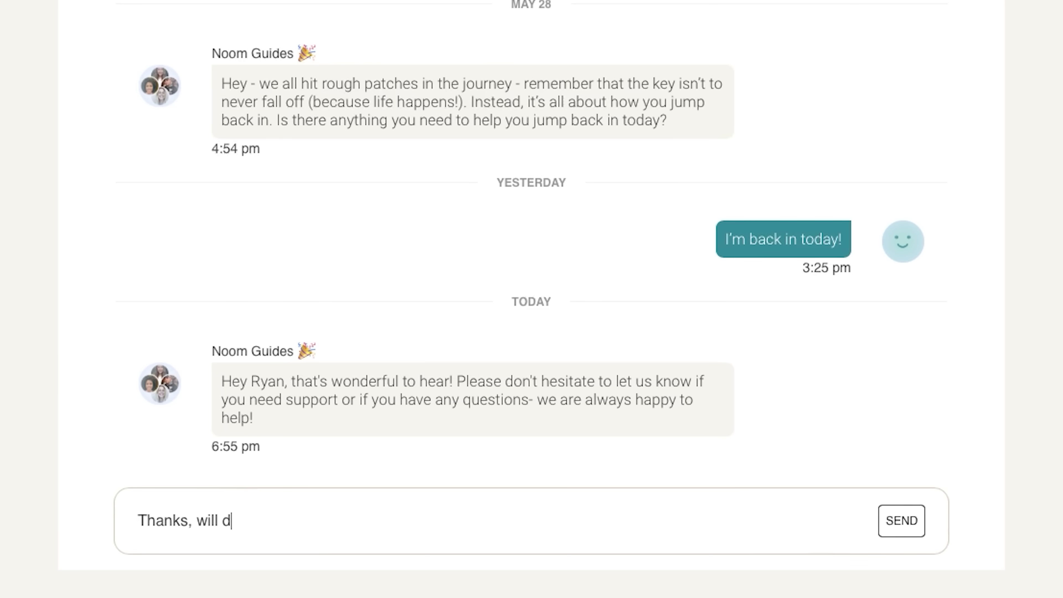
# Finish the reply to Noom Guides as "Thanks, will do!" and send it
pyautogui.write('o!')
pyautogui.press('Return')
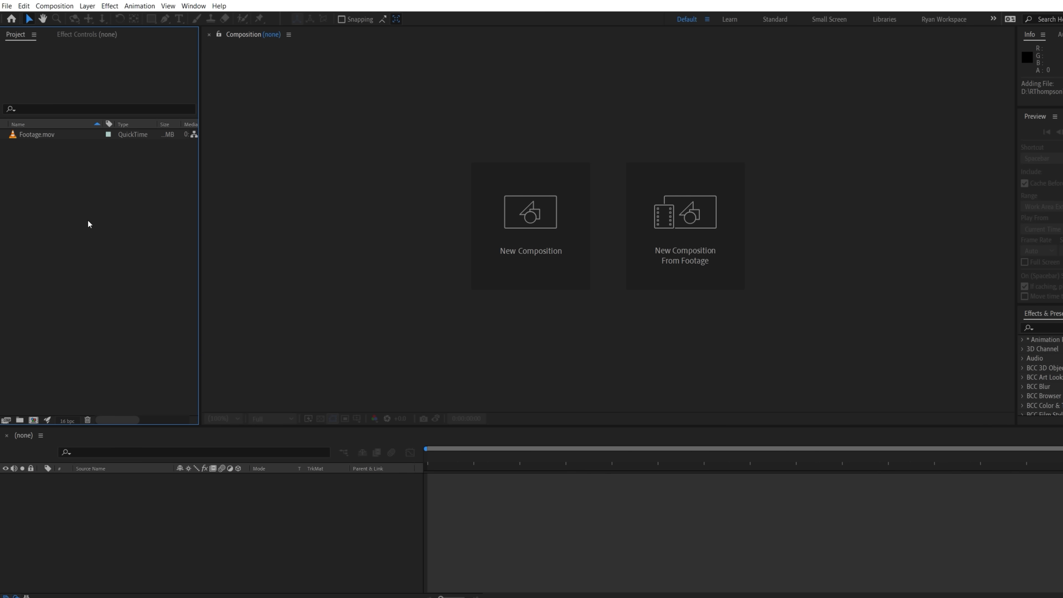
# In After Effects, create a composition from Footage.mov and split its layer at 0:00:01:23
pyautogui.moveTo(38, 134); pyautogui.dragTo(417, 243)
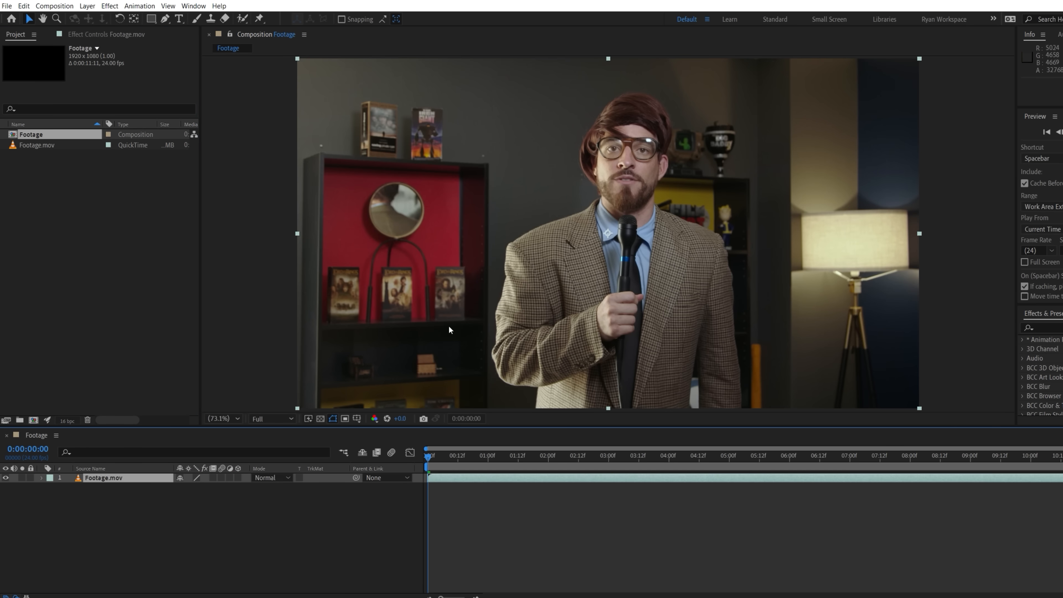
pyautogui.click(441, 458)
pyautogui.moveTo(440, 461); pyautogui.dragTo(549, 459)
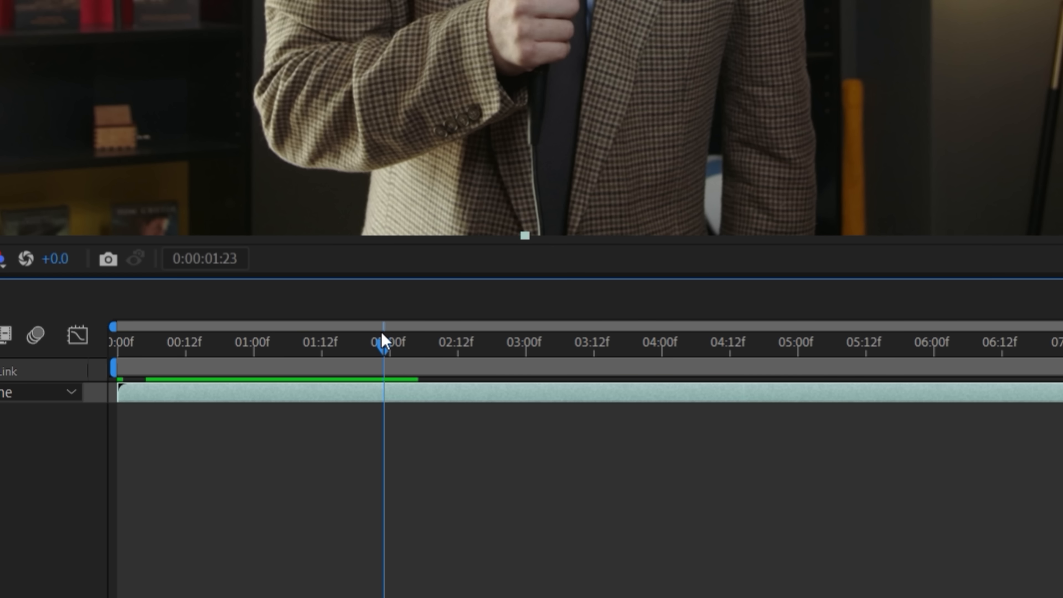
pyautogui.hotkey('ctrl', 'shift', 'd')
# Split the remaining footage at about 0:00:04:12, at 0:00:05:18 and at further points until there are seven layers
pyautogui.moveTo(382, 331); pyautogui.dragTo(731, 346)
pyautogui.hotkey('ctrl', 'shift', 'd')
pyautogui.moveTo(731, 347); pyautogui.dragTo(903, 347)
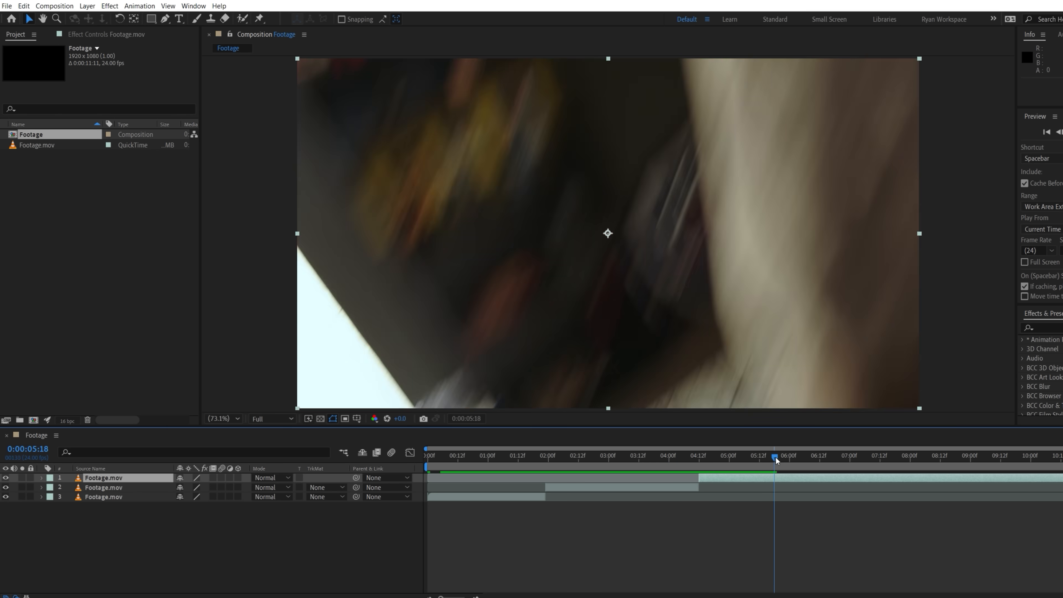
pyautogui.hotkey('ctrl', 'shift', 'd')
pyautogui.moveTo(775, 461); pyautogui.dragTo(1062, 461)
pyautogui.hotkey('ctrl', 'shift', 'd')
pyautogui.hotkey('ctrl', 'shift', 'd')
pyautogui.hotkey('ctrl', 'shift', 'd')
# Add a null object above the second footage segment and name it Track 1
pyautogui.click(547, 460)
pyautogui.click(576, 525)
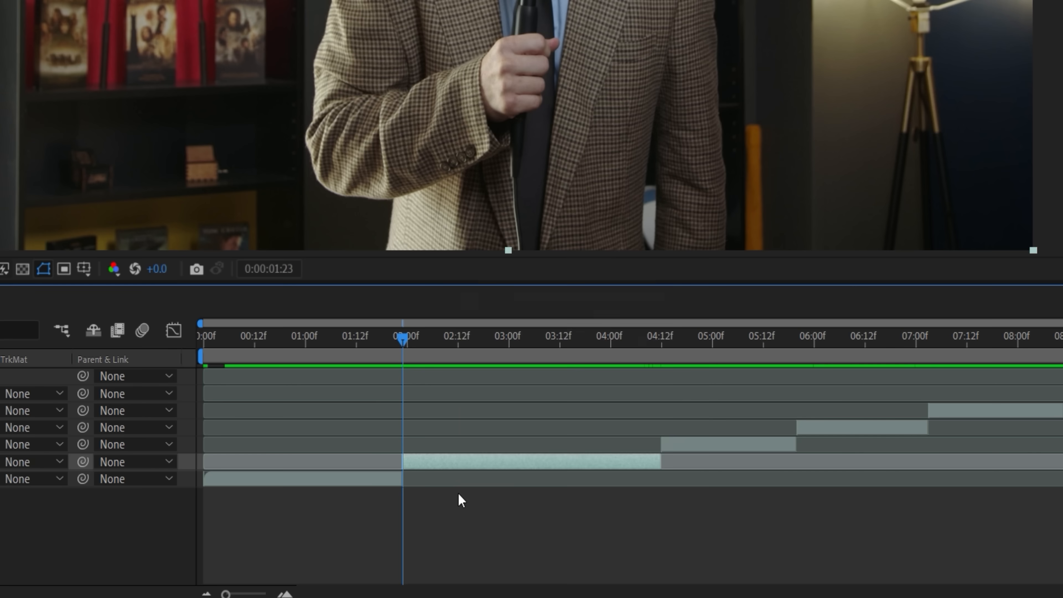
pyautogui.rightClick(460, 494)
pyautogui.moveTo(481, 294)
pyautogui.click(731, 398)
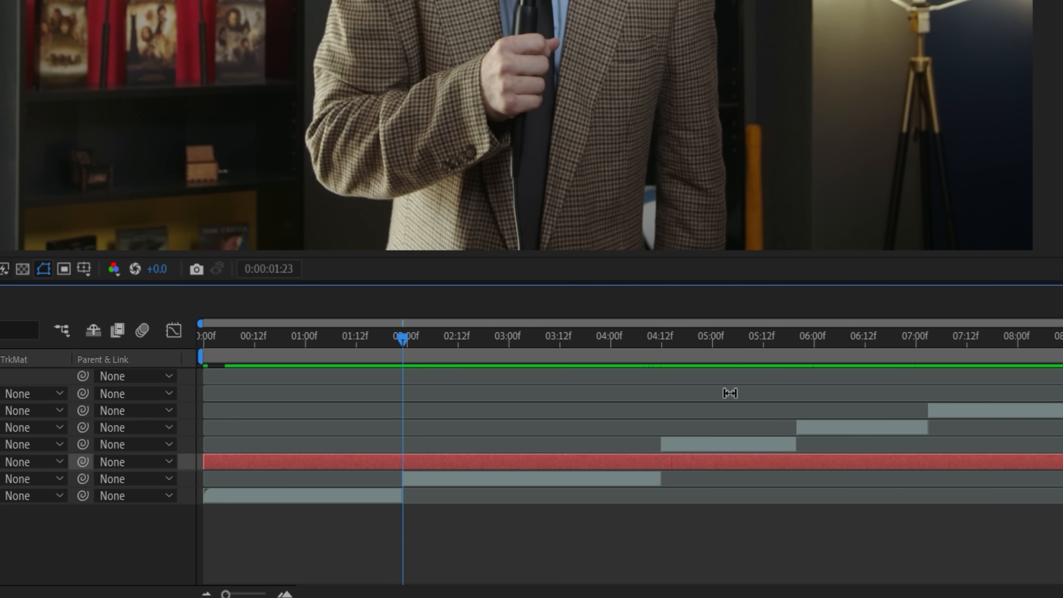
pyautogui.press('Return')
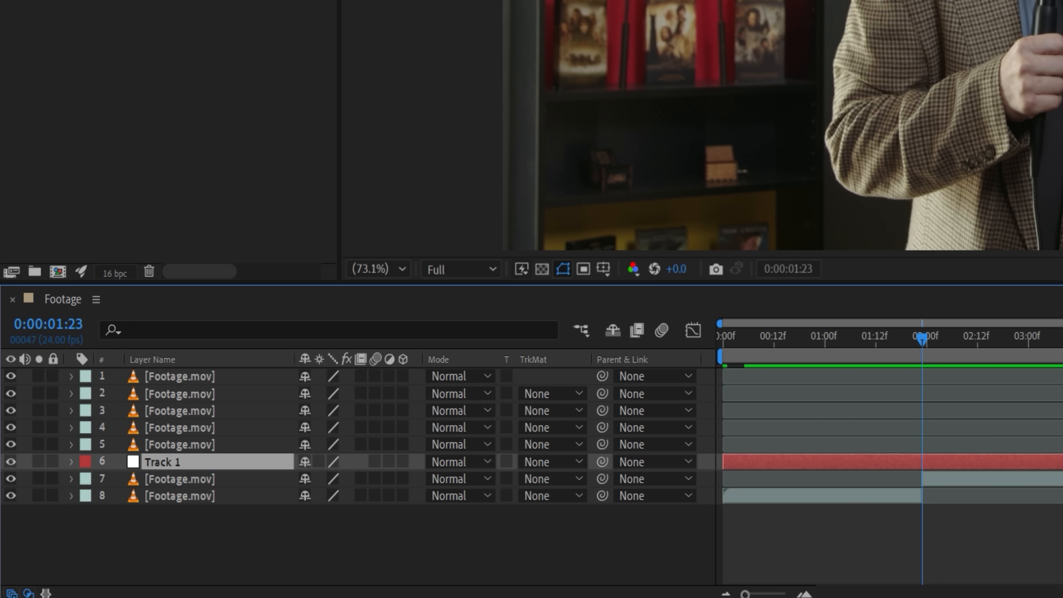
pyautogui.write('Track 1')
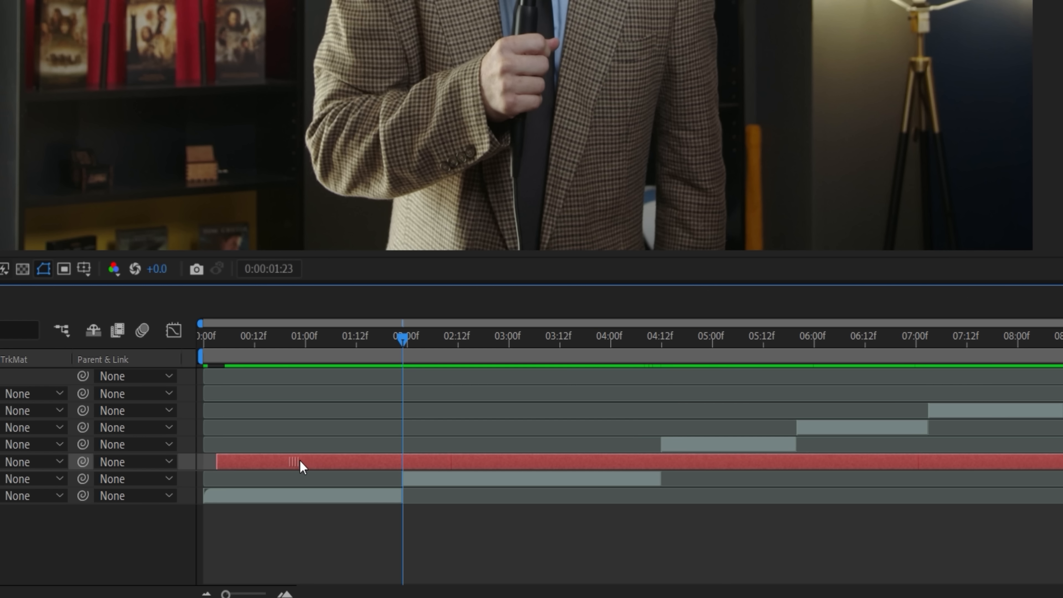
# Shift the Track 1 null to start at 0:00:01:23 and trim its end to match the second footage segment
pyautogui.moveTo(822, 466); pyautogui.dragTo(997, 468)
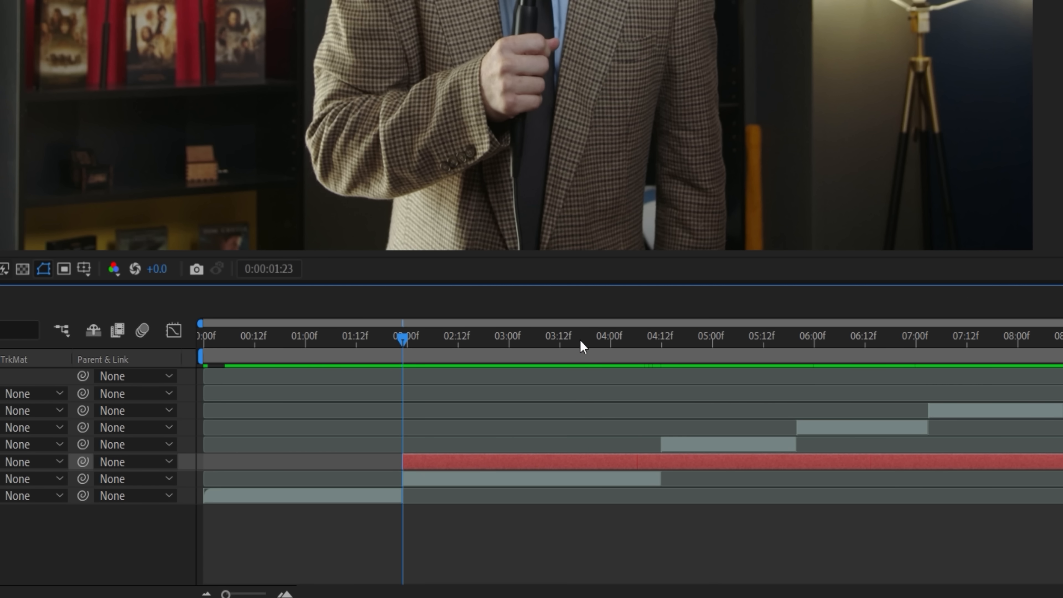
pyautogui.click(657, 348)
pyautogui.hotkey('alt', ']')
# Start a position and rotation motion track on the second footage segment and place both track points on the lamp below its shade
pyautogui.moveTo(656, 347); pyautogui.dragTo(404, 362)
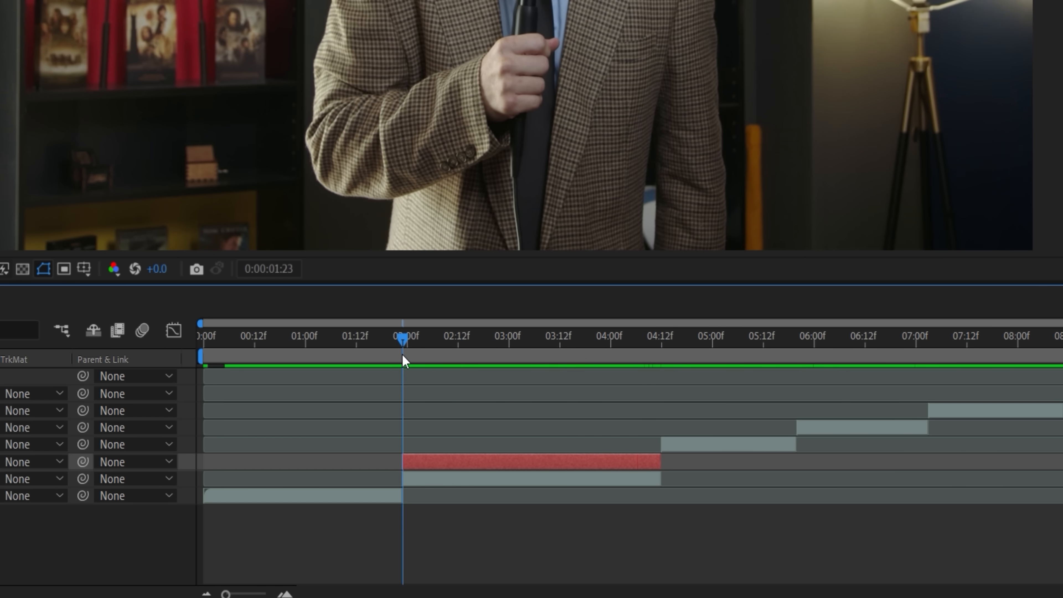
pyautogui.rightClick(433, 478)
pyautogui.moveTo(498, 280)
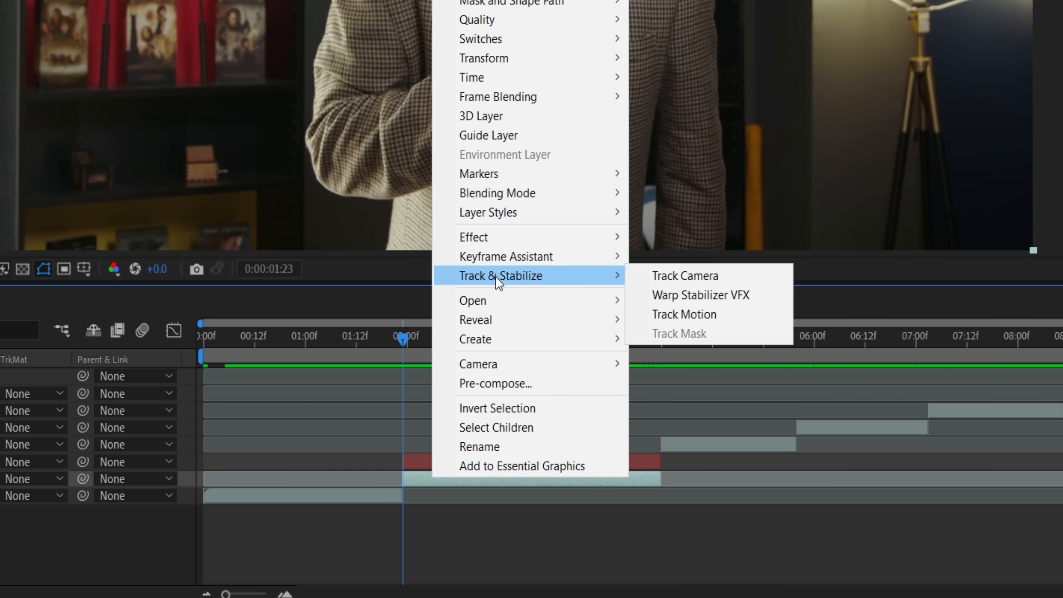
pyautogui.click(693, 316)
pyautogui.moveTo(375, 311); pyautogui.dragTo(723, 368)
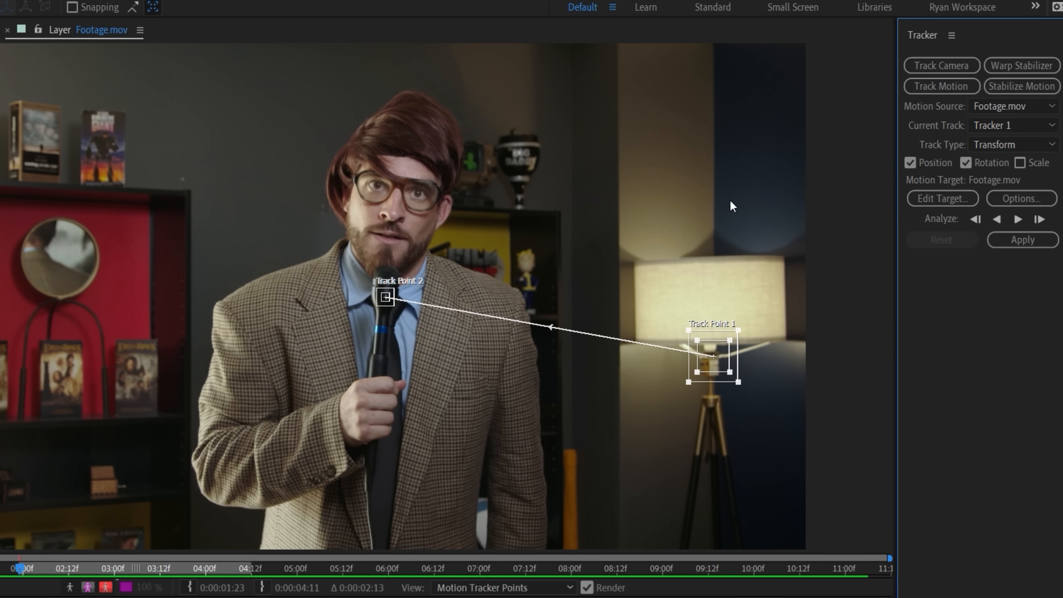
pyautogui.click(377, 310)
pyautogui.moveTo(365, 325); pyautogui.dragTo(687, 387)
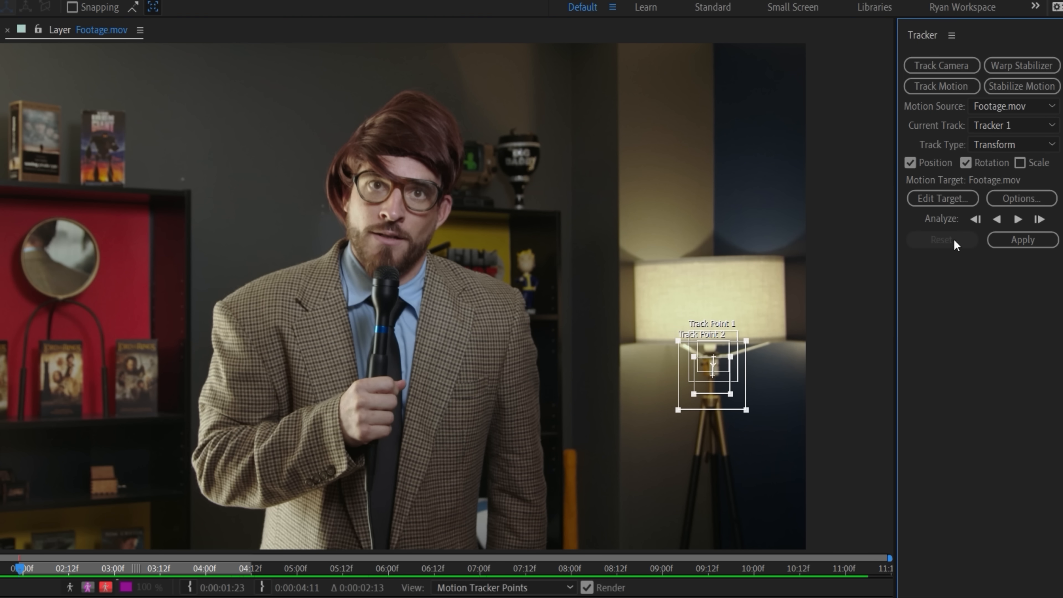
# Analyze the motion track forward and reposition the drifted track points under the lamp shade on the blurred frame
pyautogui.click(1019, 219)
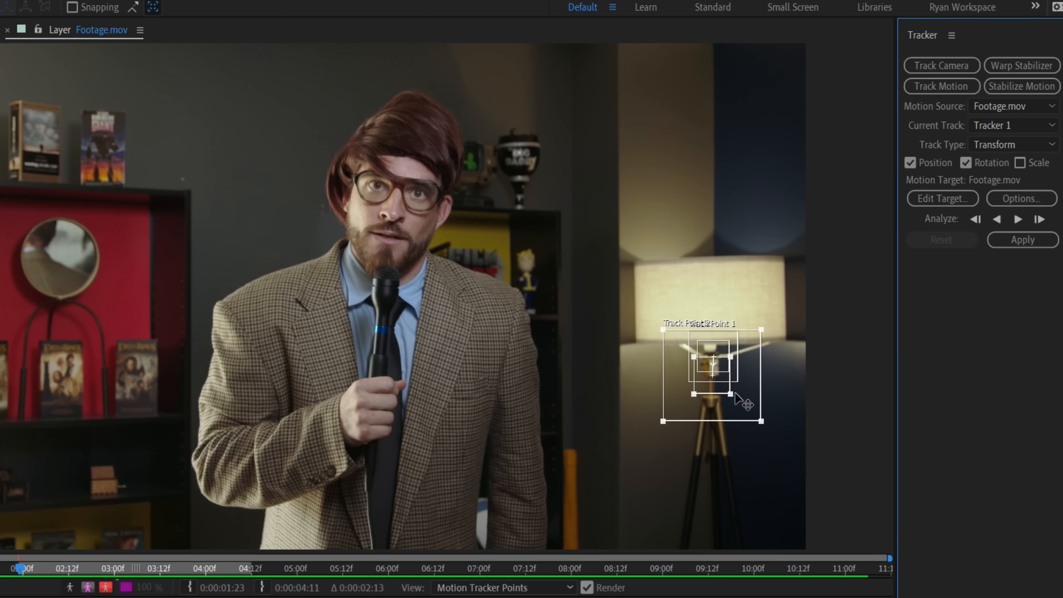
pyautogui.click(1019, 219)
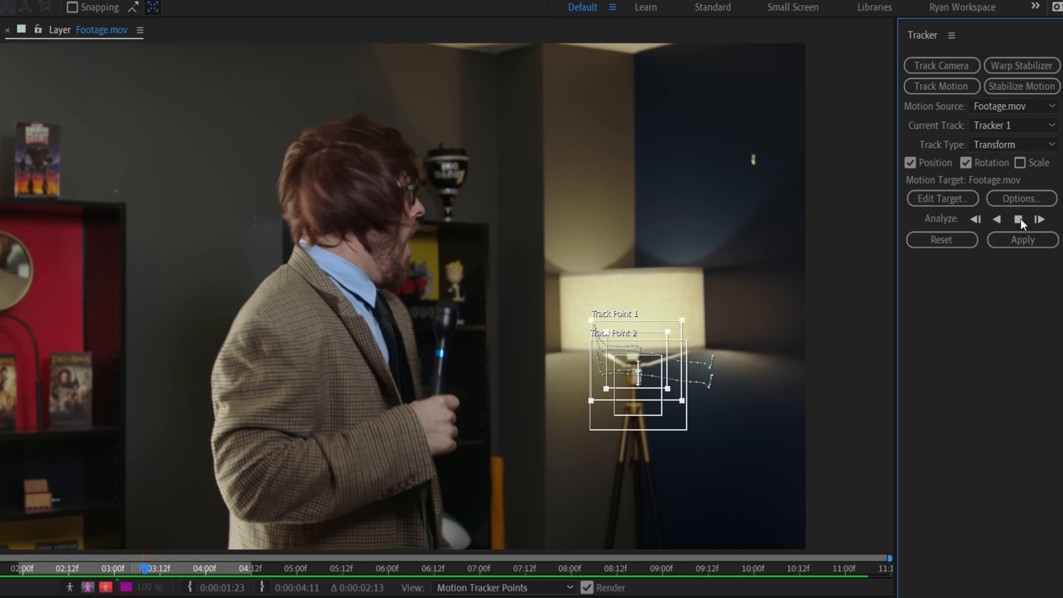
pyautogui.click(687, 342)
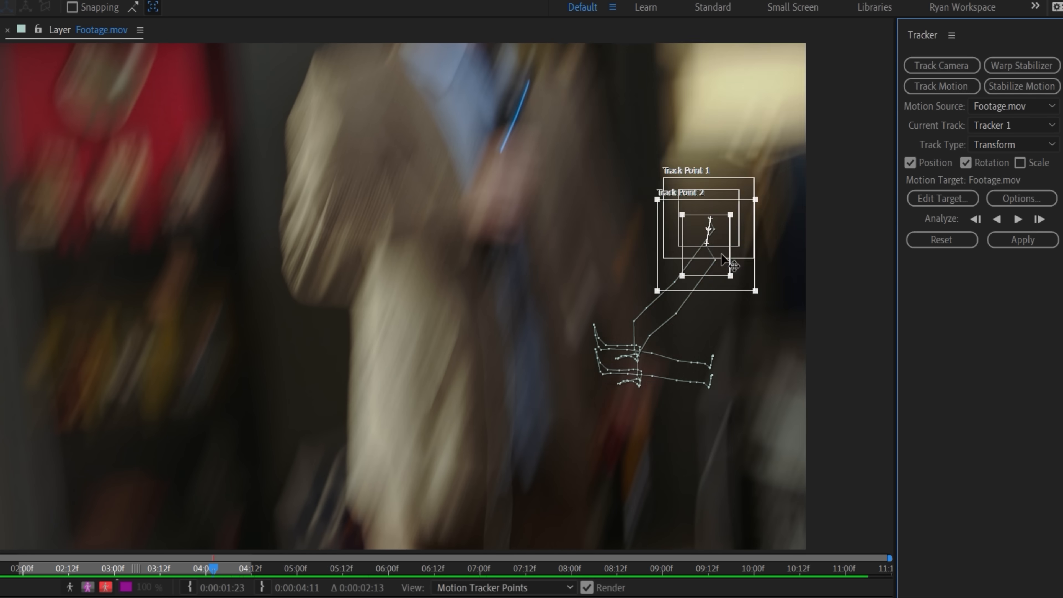
pyautogui.moveTo(719, 253); pyautogui.dragTo(826, 212)
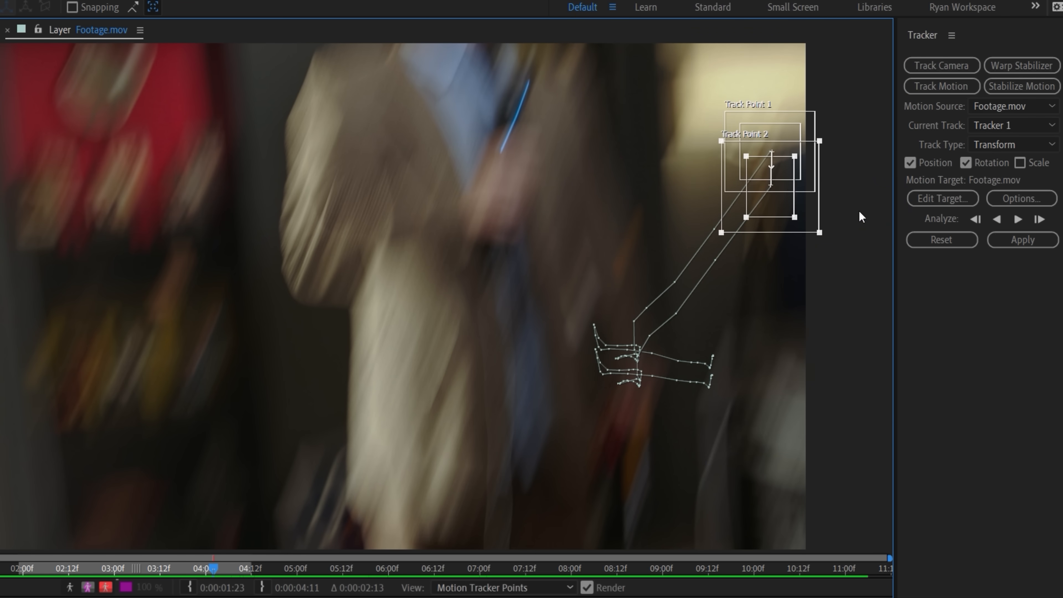
# Set Track 1 as the motion target, apply the tracking data to it and close the Tracker
pyautogui.click(921, 198)
pyautogui.click(444, 405)
pyautogui.click(444, 515)
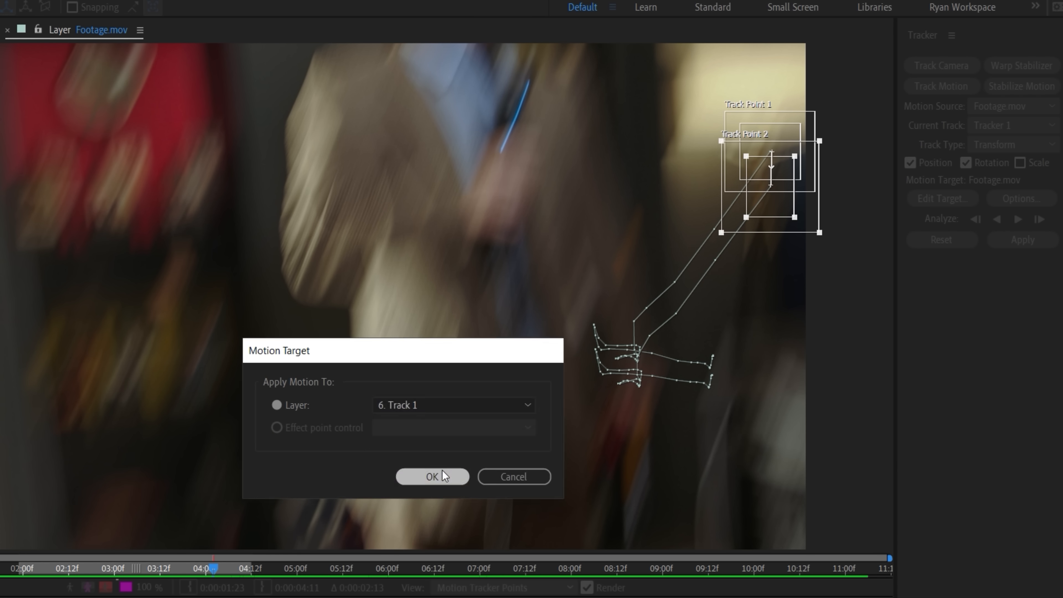
pyautogui.click(444, 476)
pyautogui.click(1017, 241)
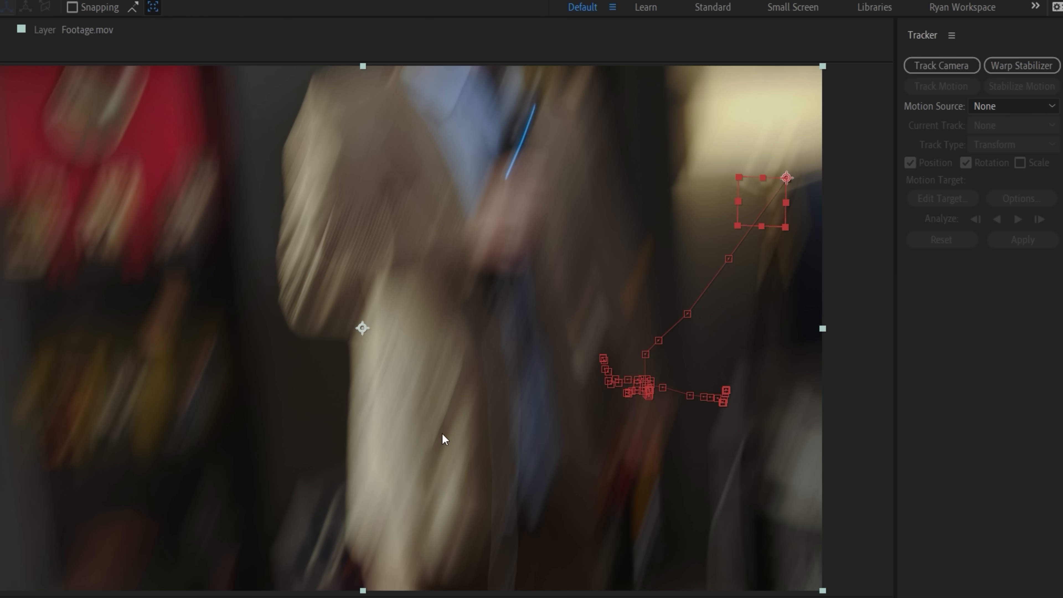
pyautogui.click(952, 35)
pyautogui.click(925, 42)
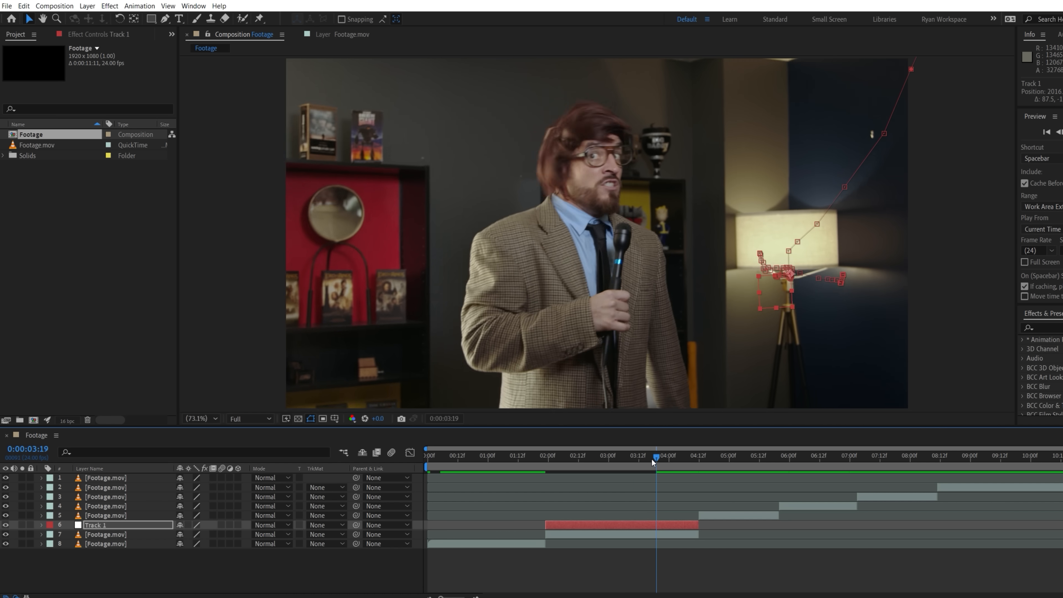
# Duplicate the tracked footage segment, name the copy Roto 1 and delete its copied motion tracking data
pyautogui.moveTo(622, 465); pyautogui.dragTo(550, 470)
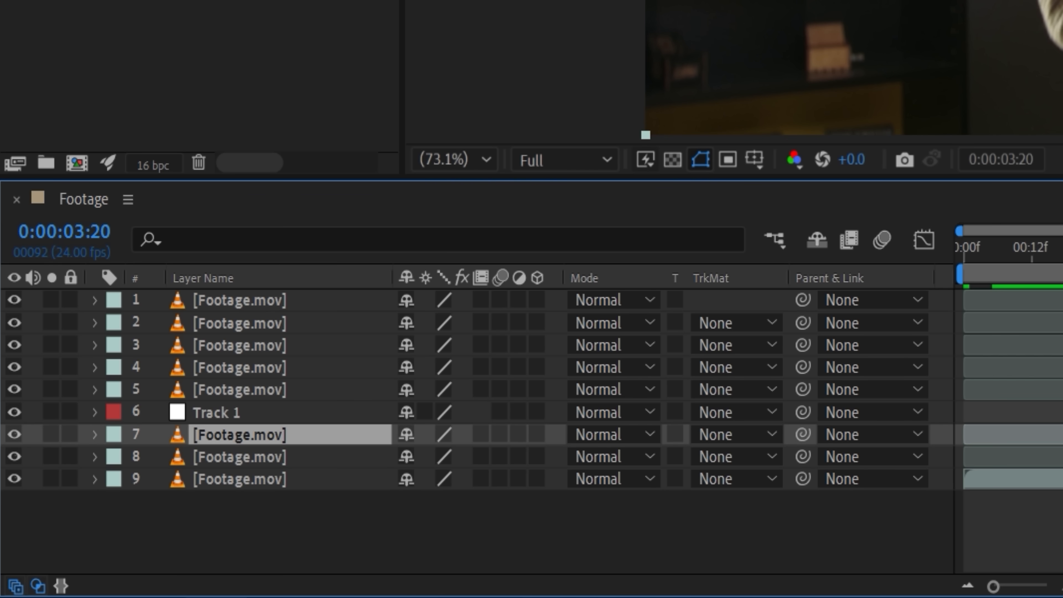
pyautogui.press('Return')
pyautogui.write('Roto 1')
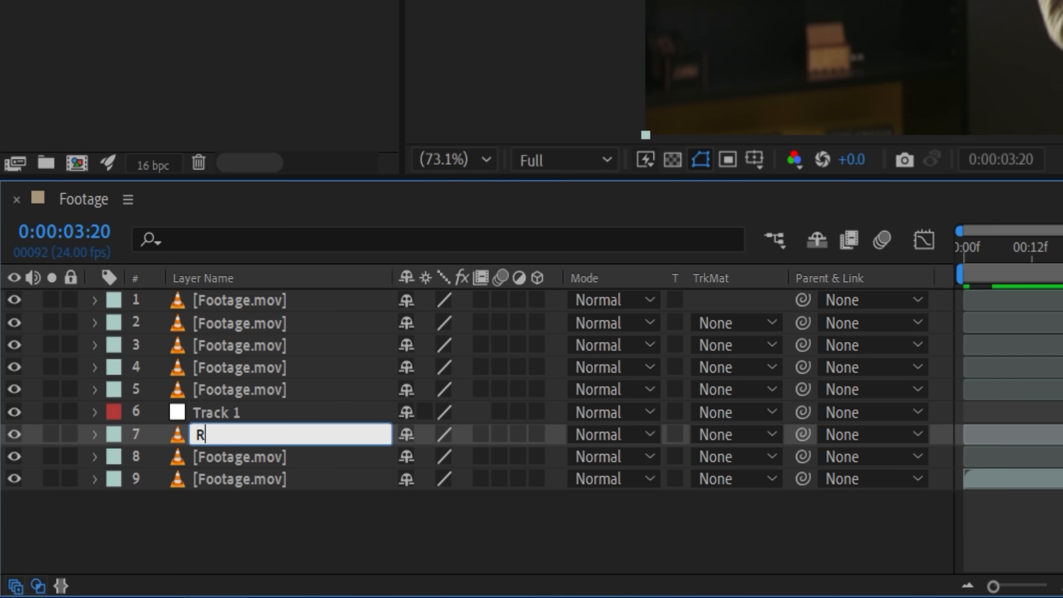
pyautogui.press('Return')
pyautogui.press('u')
pyautogui.click(201, 487)
pyautogui.press('Delete')
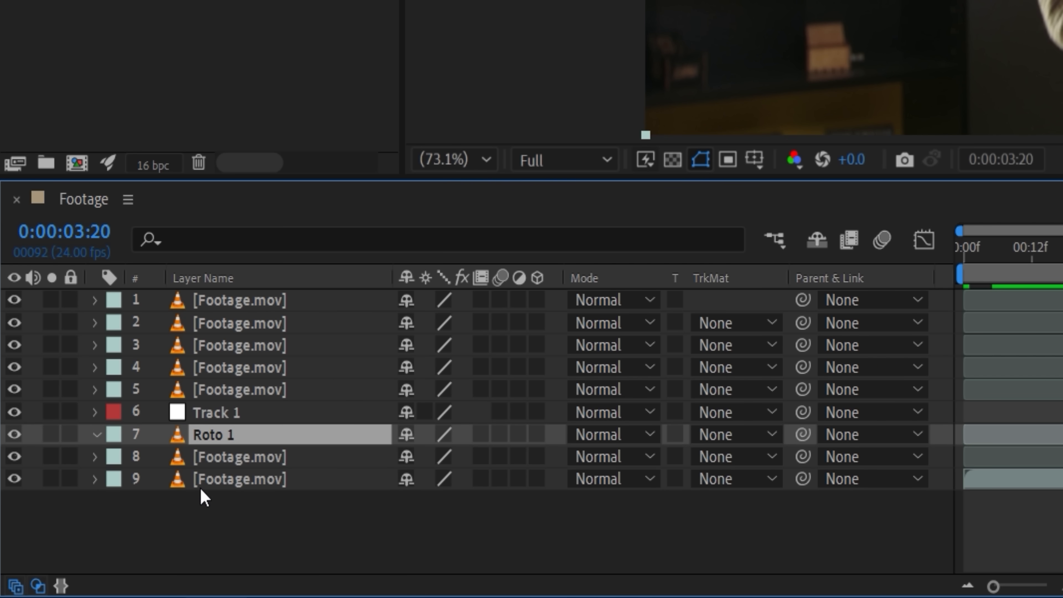
# Open the Roto 1 layer for editing and paint a Roto Brush foreground stroke over the man at 0:00:03:20
pyautogui.doubleClick(597, 577)
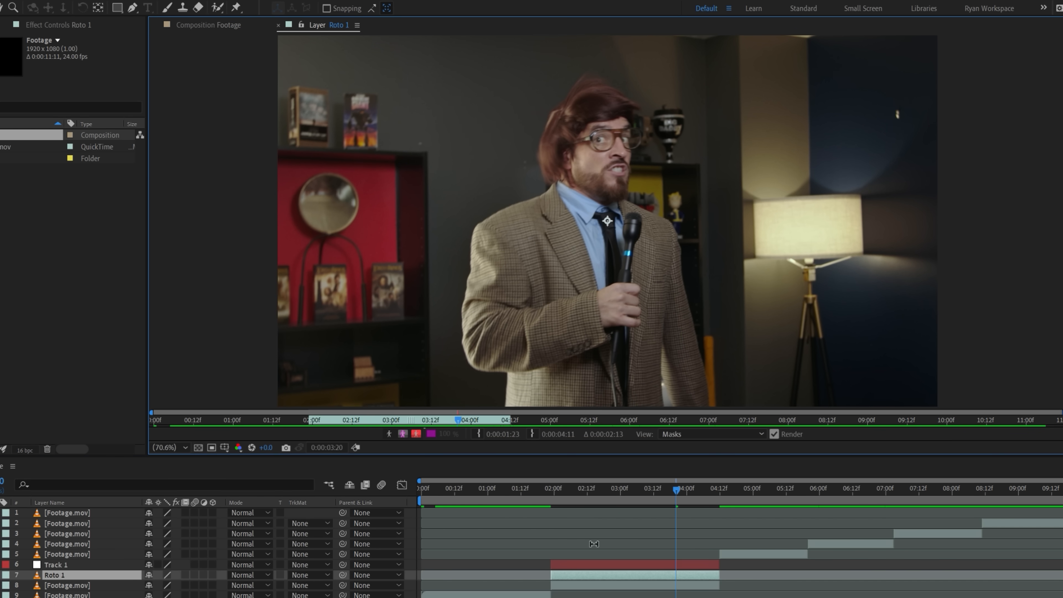
pyautogui.click(217, 8)
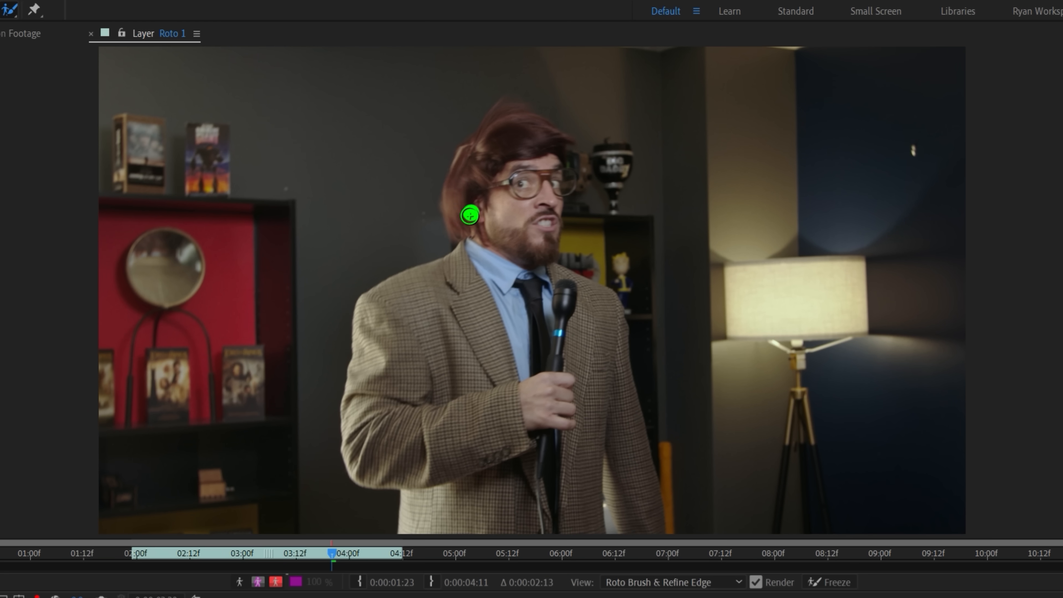
pyautogui.moveTo(530, 258)
pyautogui.mouseDown()
pyautogui.moveTo(579, 520)
pyautogui.moveTo(474, 240)
pyautogui.mouseUp()
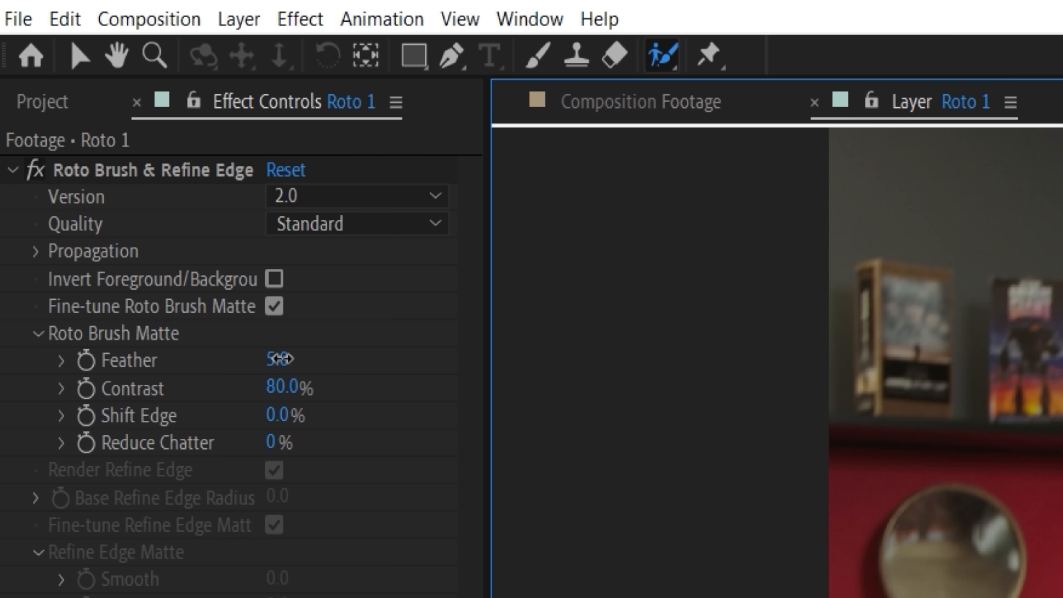
# Set the Roto Brush matte Feather to 13.1 and paint the hair outline with the Refine Edge tool
pyautogui.moveTo(279, 359); pyautogui.dragTo(404, 356)
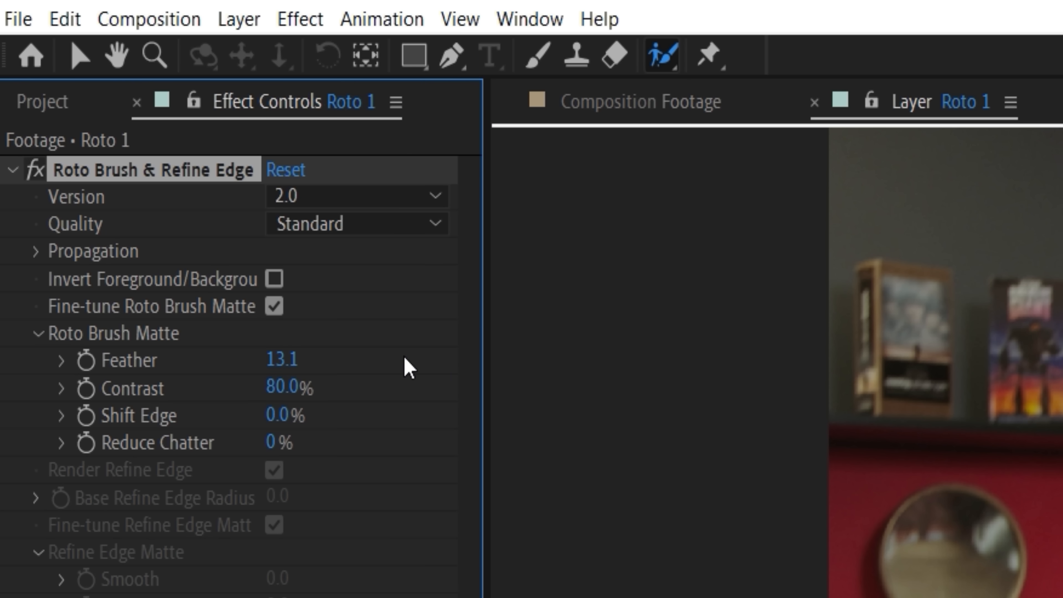
pyautogui.moveTo(666, 76); pyautogui.dragTo(783, 112)
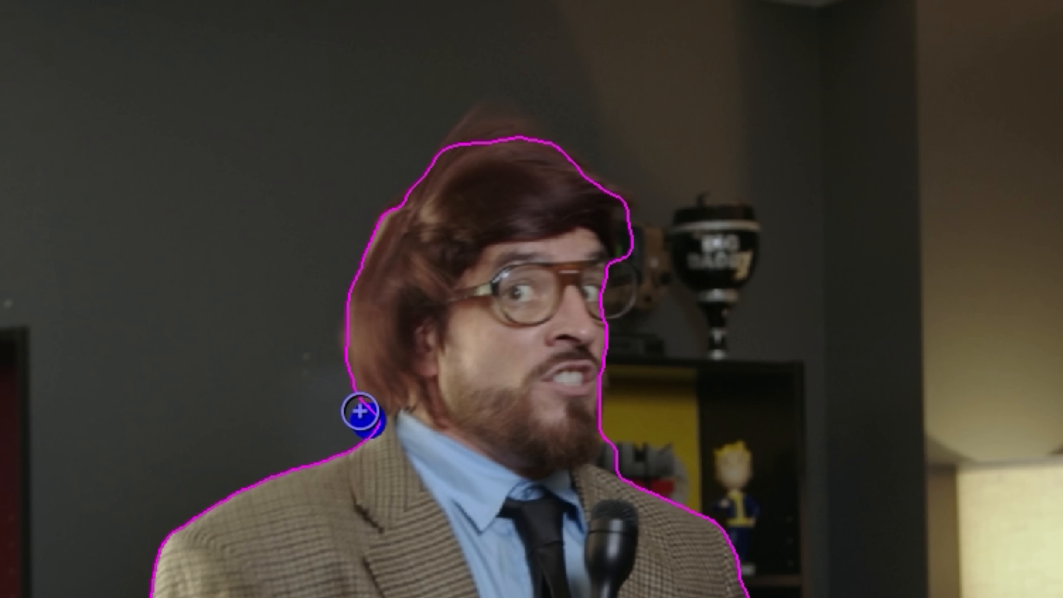
pyautogui.moveTo(361, 413)
pyautogui.mouseDown()
pyautogui.moveTo(345, 275)
pyautogui.moveTo(433, 150)
pyautogui.moveTo(492, 130)
pyautogui.moveTo(615, 188)
pyautogui.moveTo(606, 308)
pyautogui.mouseUp()
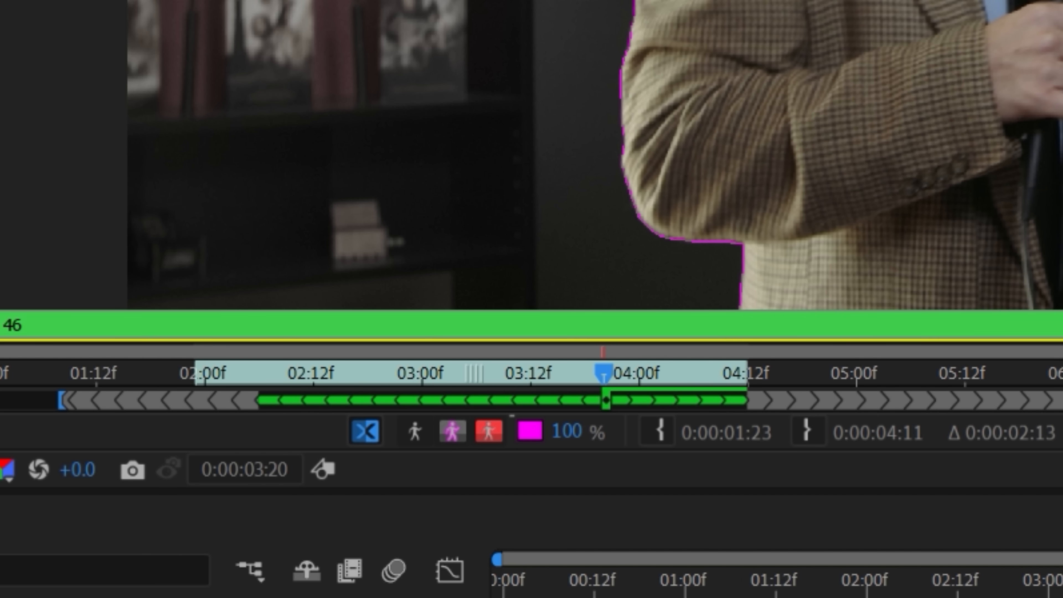
# Propagate the Roto Brush selection through the clip and correct the matte around the man's chin, hand and jacket front with brush strokes on earlier frames
pyautogui.press('space')
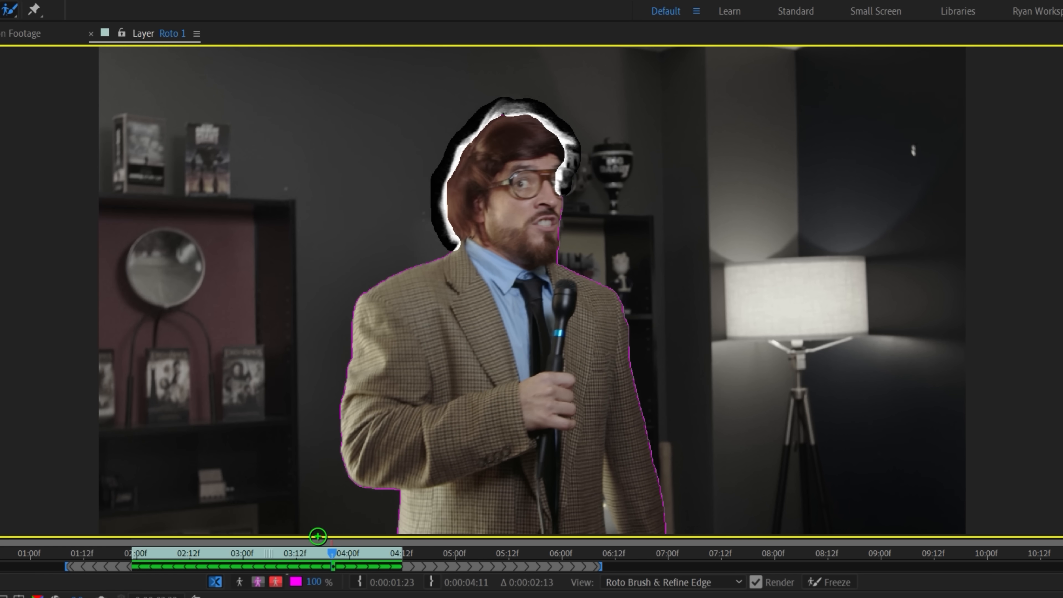
pyautogui.moveTo(320, 560); pyautogui.dragTo(284, 561)
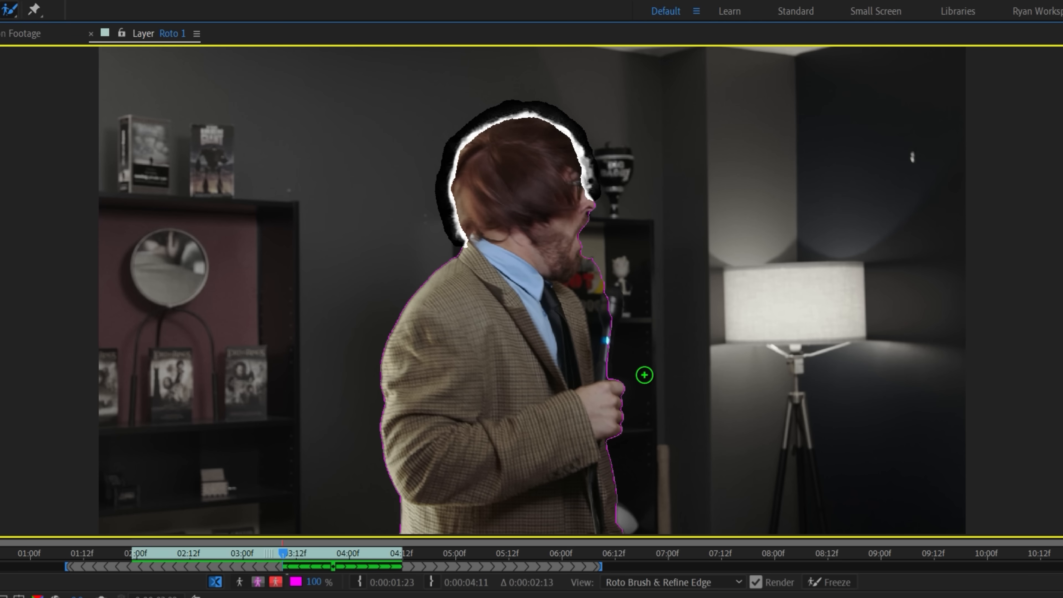
pyautogui.moveTo(587, 276); pyautogui.dragTo(588, 276)
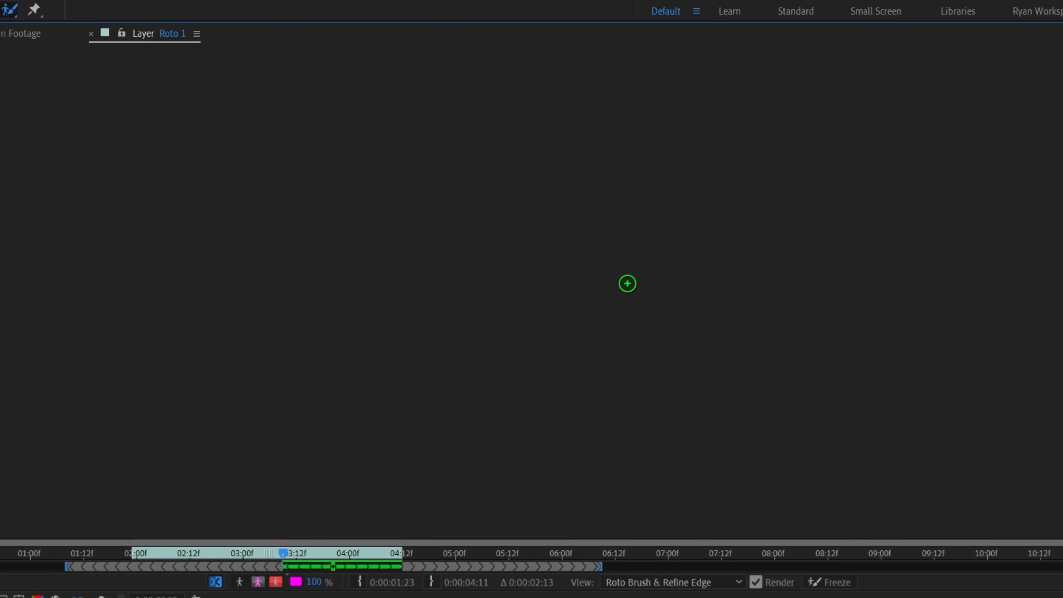
pyautogui.moveTo(556, 254); pyautogui.dragTo(567, 267)
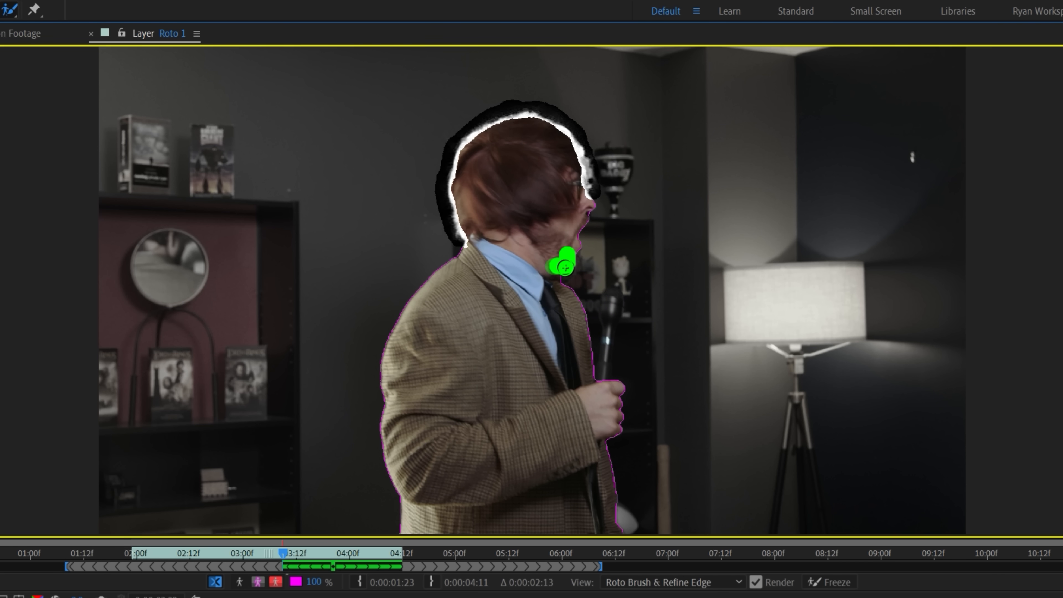
pyautogui.moveTo(495, 296); pyautogui.dragTo(480, 263)
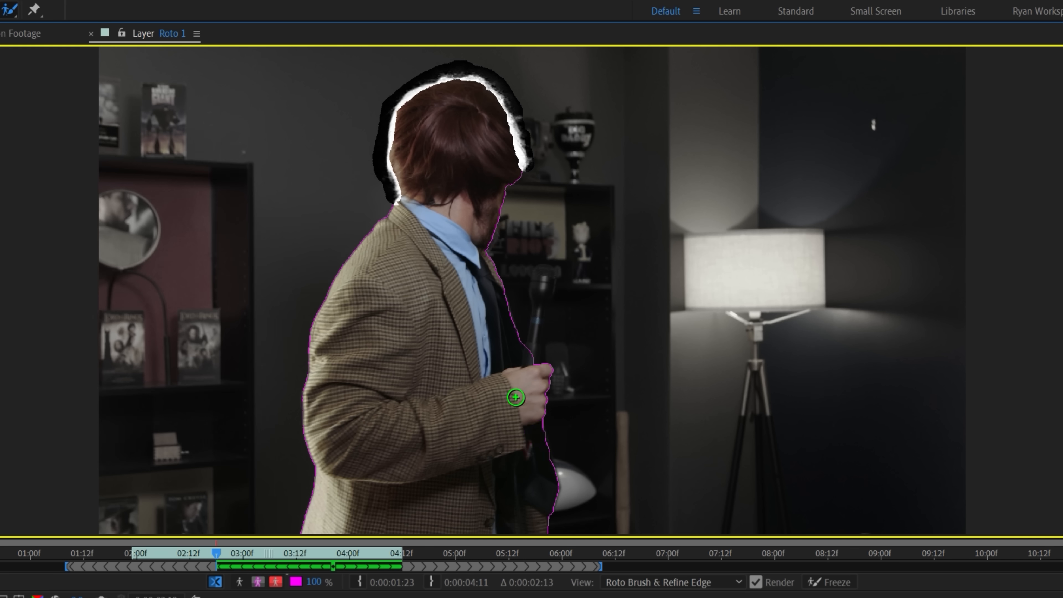
pyautogui.press('pageup')
pyautogui.press('pageup')
pyautogui.moveTo(548, 477); pyautogui.dragTo(516, 379)
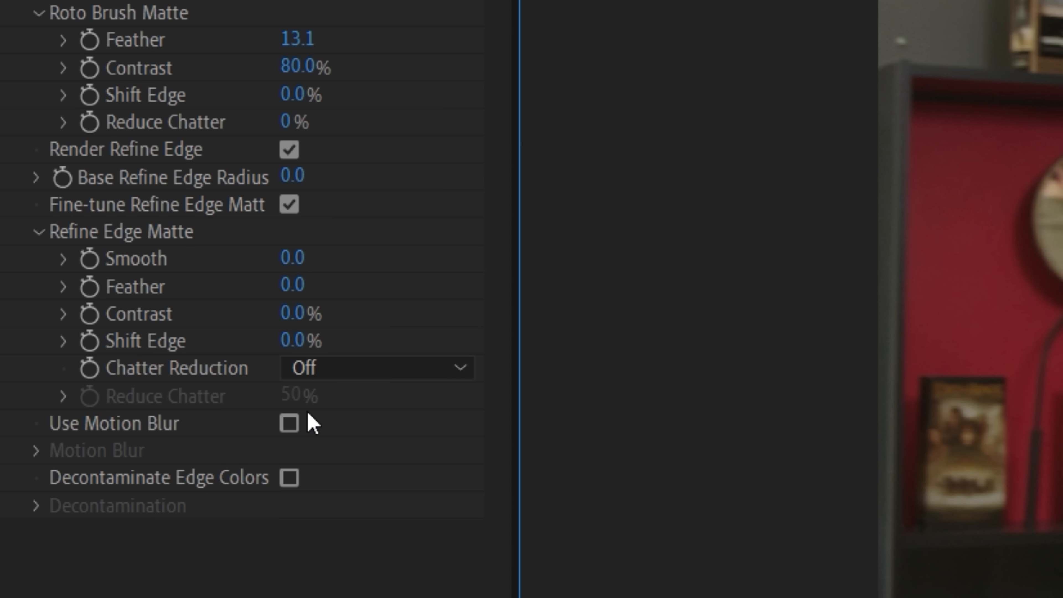
# Enable Use Motion Blur on the Roto Brush effect, freeze the propagation and preview the cutout in the Footage composition
pyautogui.click(289, 423)
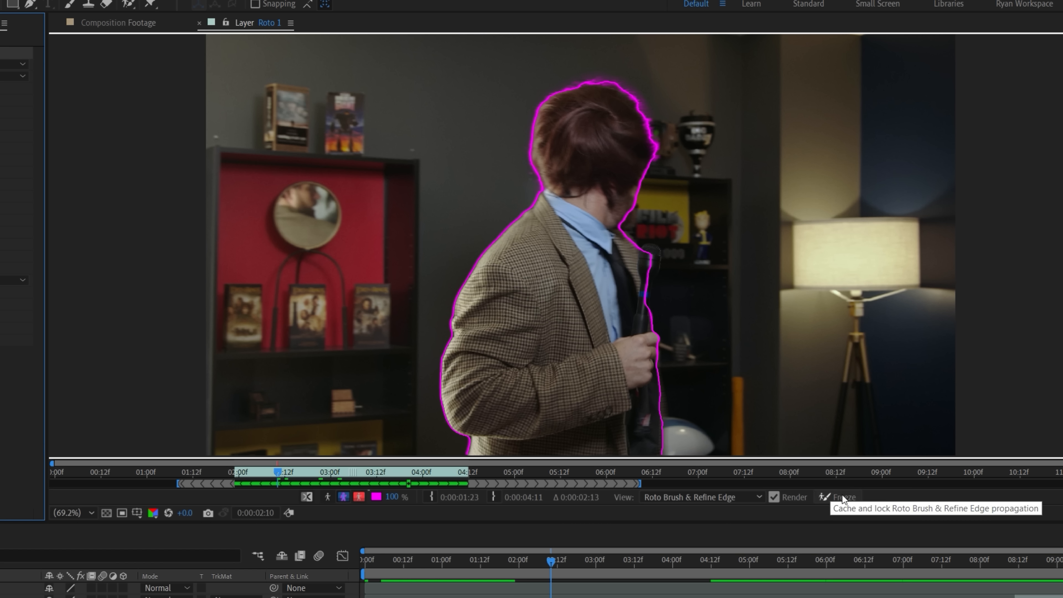
pyautogui.click(843, 497)
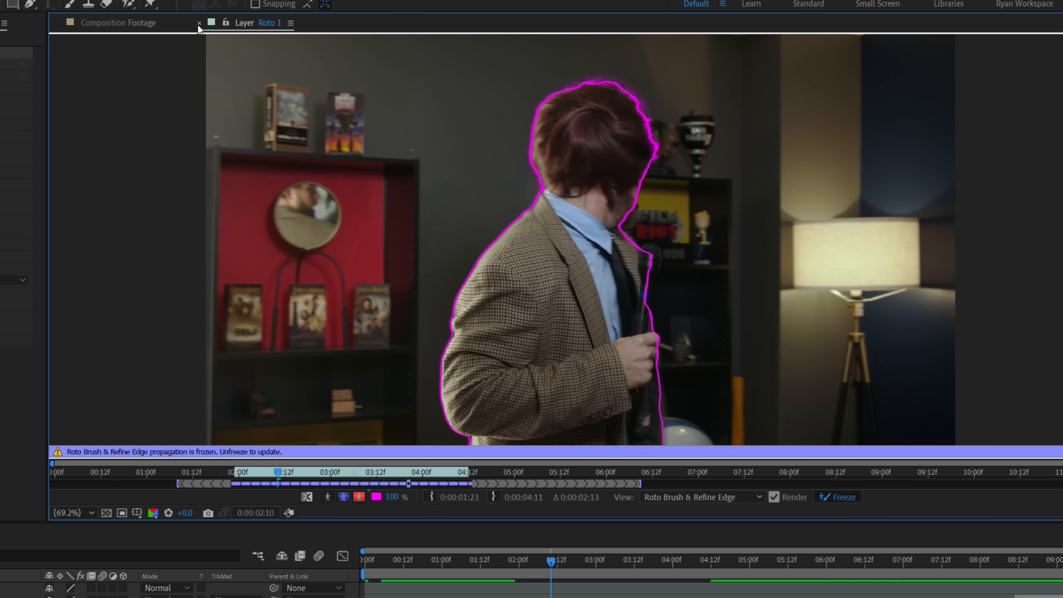
pyautogui.click(199, 23)
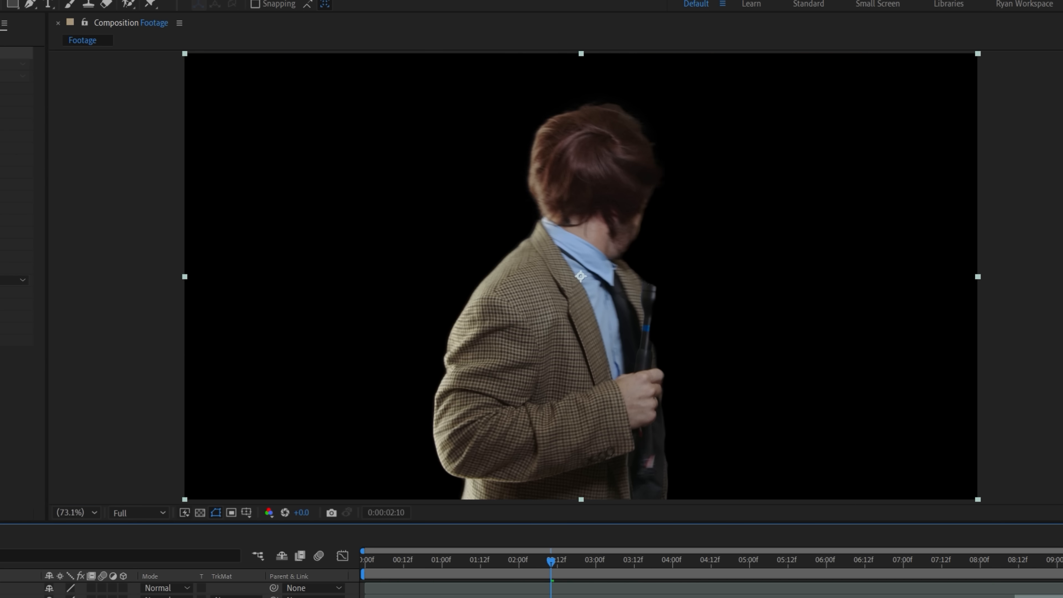
pyautogui.moveTo(548, 377); pyautogui.dragTo(528, 554)
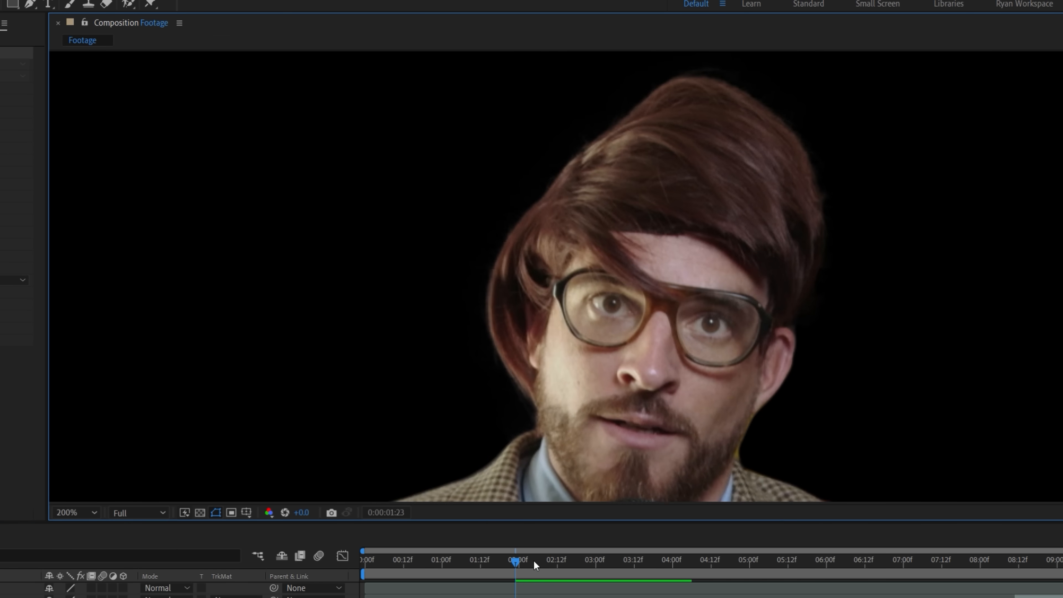
pyautogui.press('space')
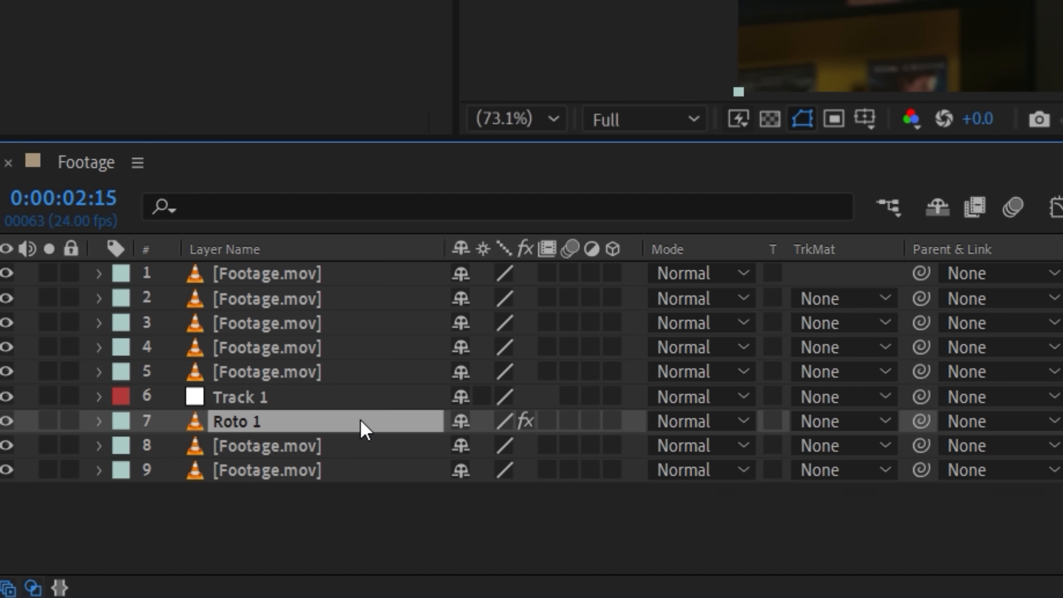
# Duplicate the Roto 1 layer and name the copy Mic
pyautogui.hotkey('ctrl', 'd')
pyautogui.press('Return')
pyautogui.write('Mic')
pyautogui.press('Return')
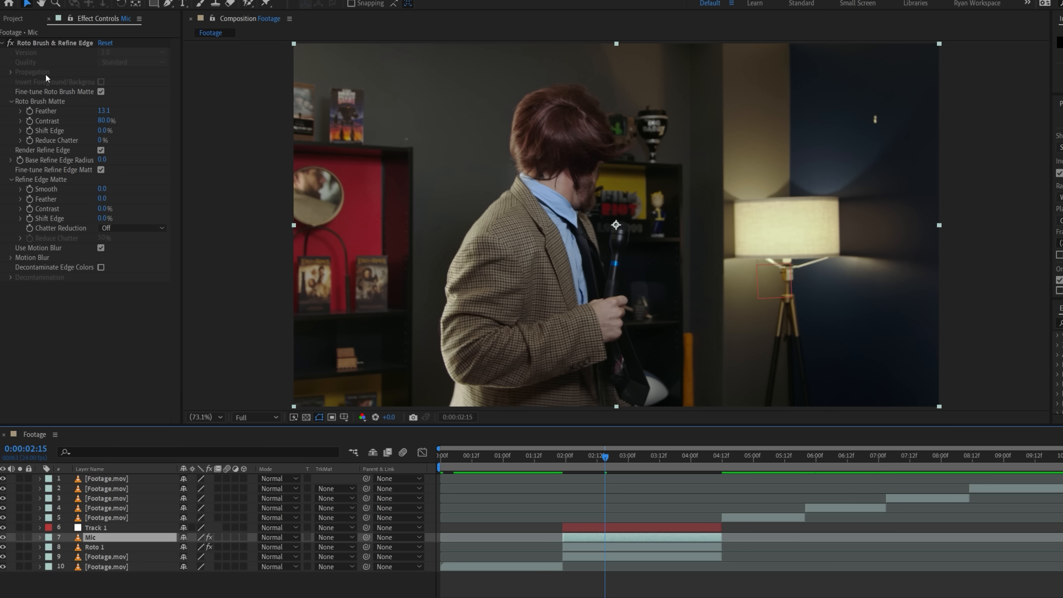
# Delete the Roto Brush & Refine Edge effect from the Mic layer and mask around the microphone with the Pen tool
pyautogui.click(37, 43)
pyautogui.press('Delete')
pyautogui.click(167, 4)
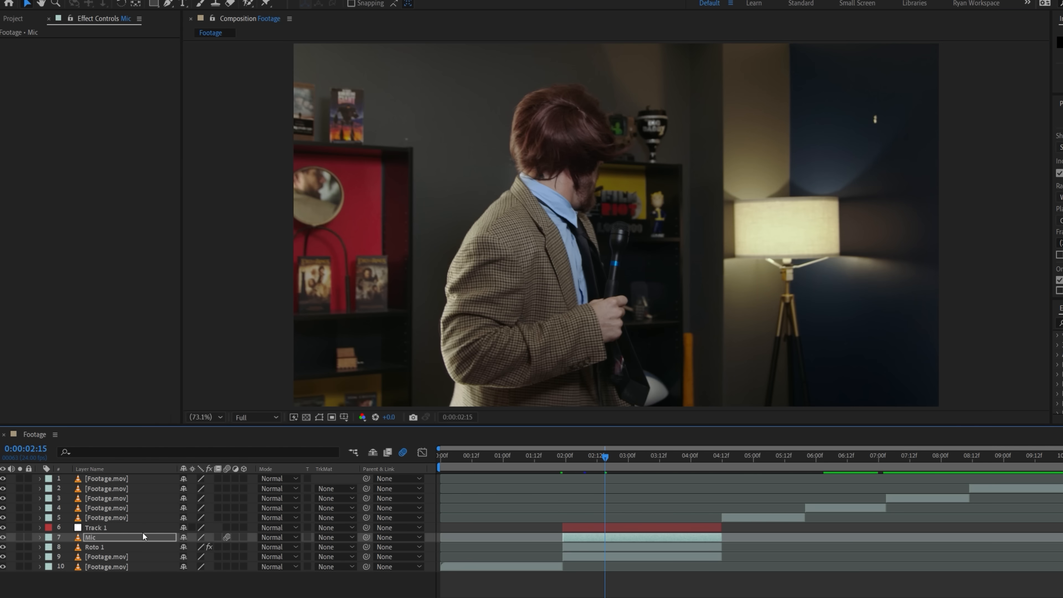
# Pre-compose the Mic and Roto 1 layers into a composition named Roto 1
pyautogui.keyDown('shift'); pyautogui.click(105, 547); pyautogui.keyUp('shift')
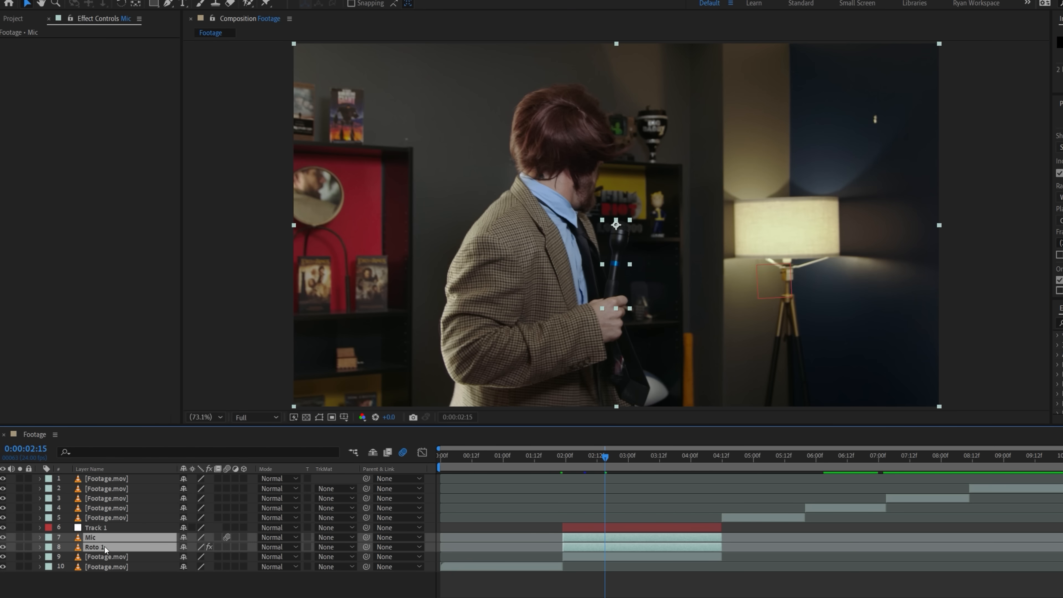
pyautogui.rightClick(107, 545)
pyautogui.click(141, 493)
pyautogui.press('Return')
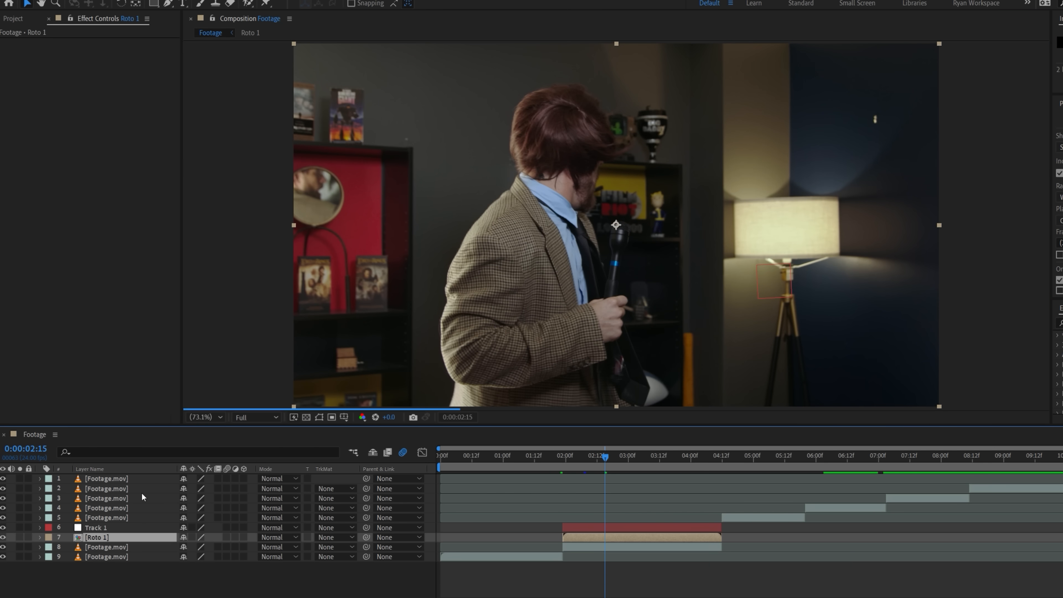
# Create a new composition named Portal, 4000 x 4000 px
pyautogui.hotkey('ctrl', '0')
pyautogui.click(31, 419)
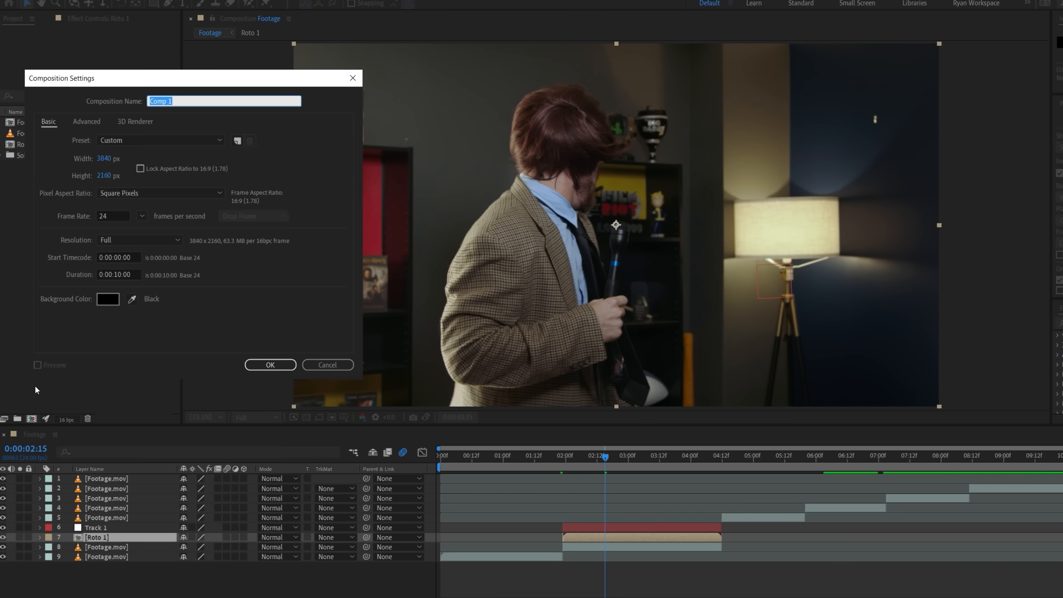
pyautogui.write('Portal')
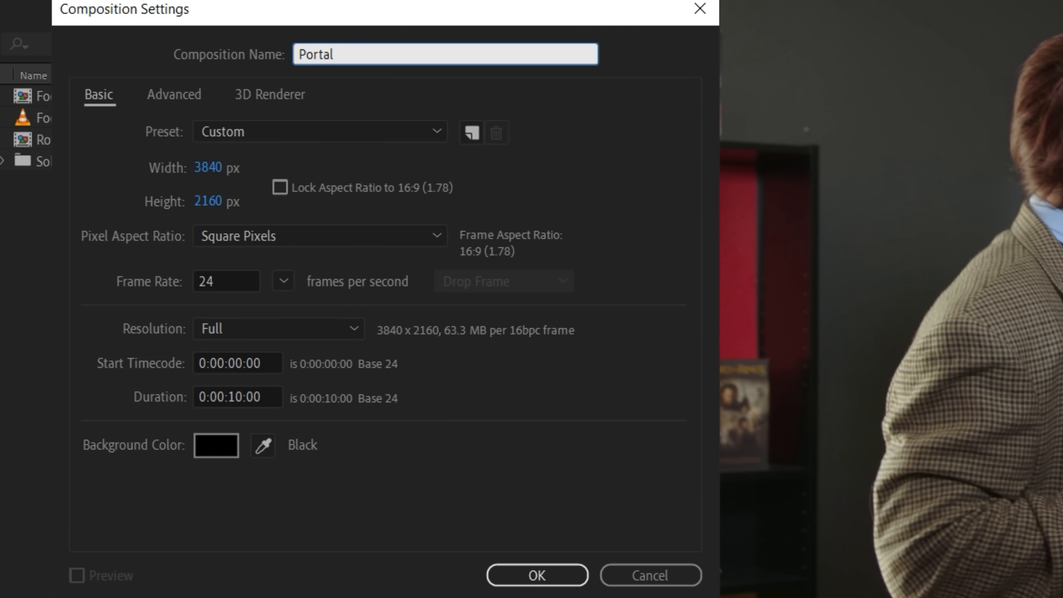
pyautogui.press('Tab')
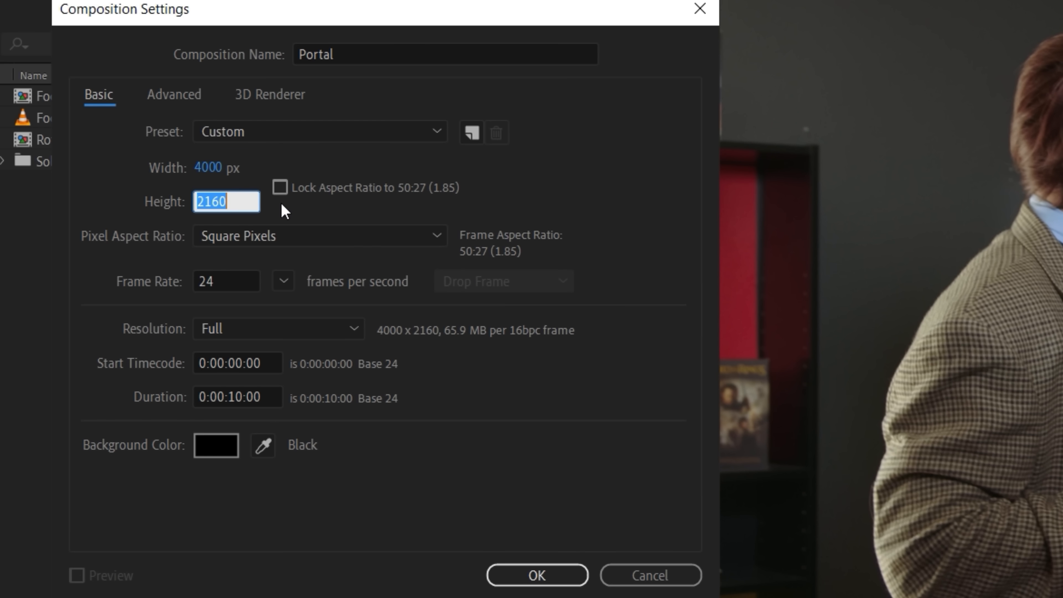
pyautogui.click(528, 573)
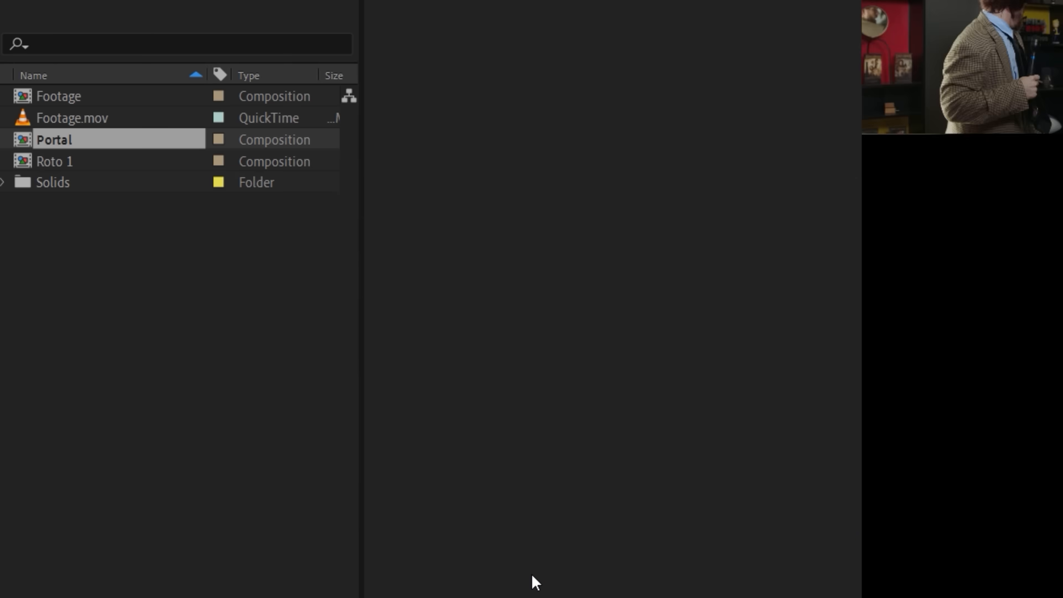
# Add a new solid layer named Smoke to the Portal composition
pyautogui.rightClick(222, 568)
pyautogui.moveTo(238, 430)
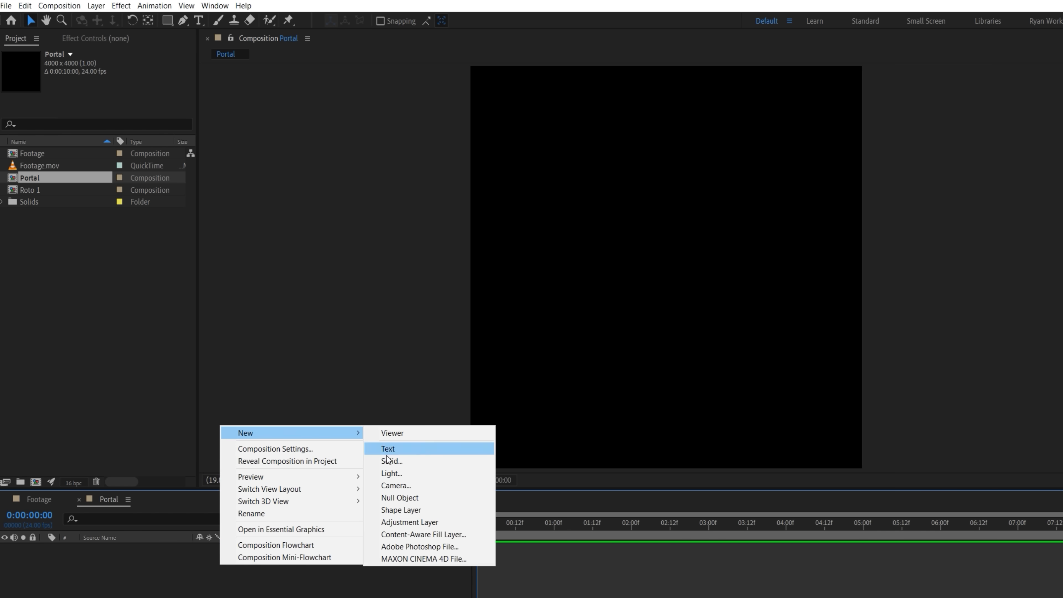
pyautogui.click(391, 452)
pyautogui.write('Smoke')
pyautogui.press('Return')
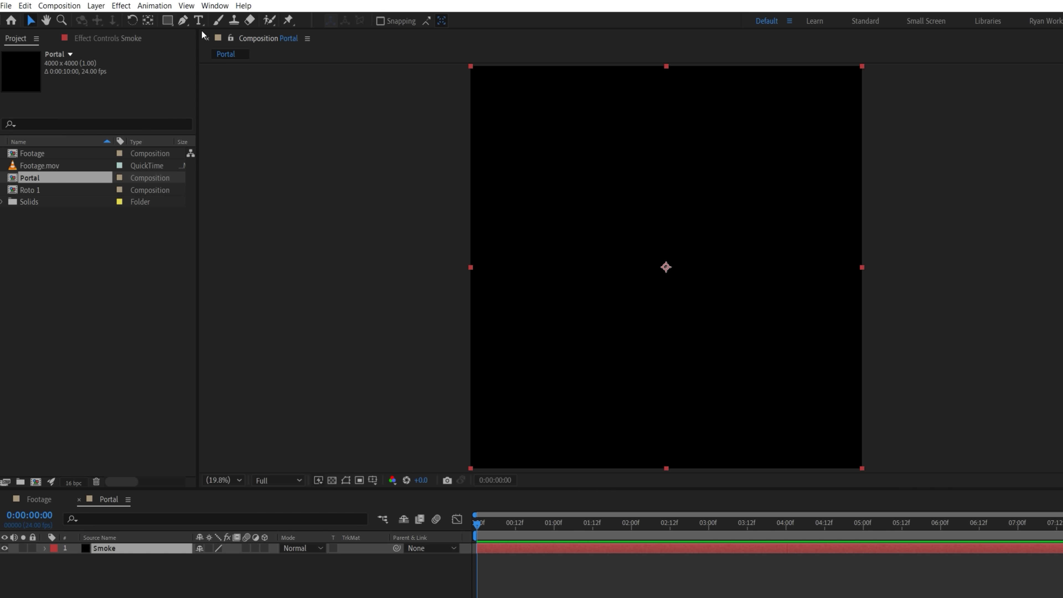
# Draw a closed, irregular oval mask on the Smoke solid with the Pen tool and display the transparency grid
pyautogui.click(679, 155)
pyautogui.click(707, 172)
pyautogui.click(720, 195)
pyautogui.click(719, 221)
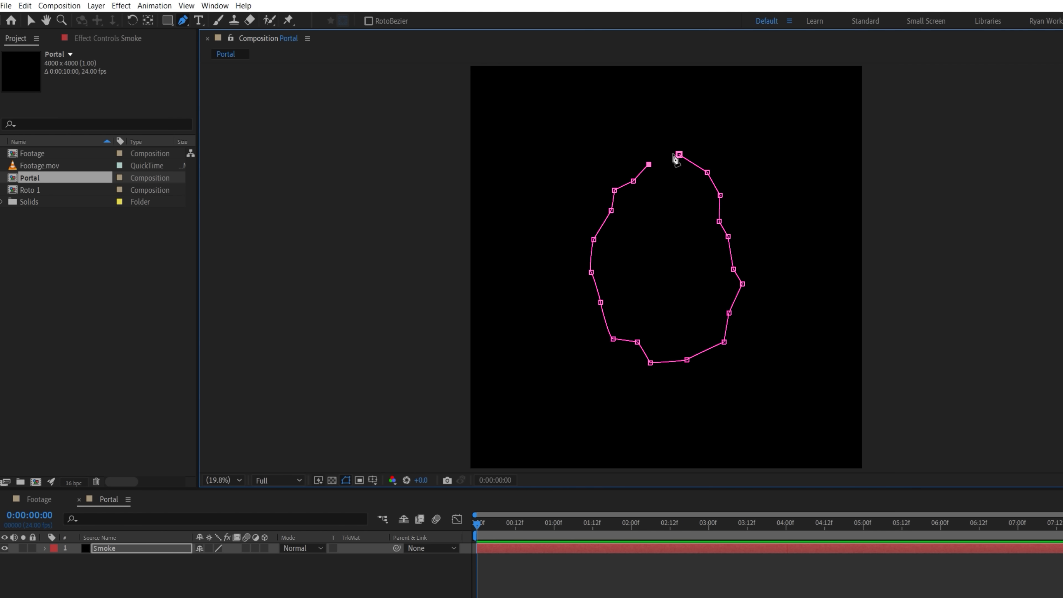
pyautogui.click(332, 480)
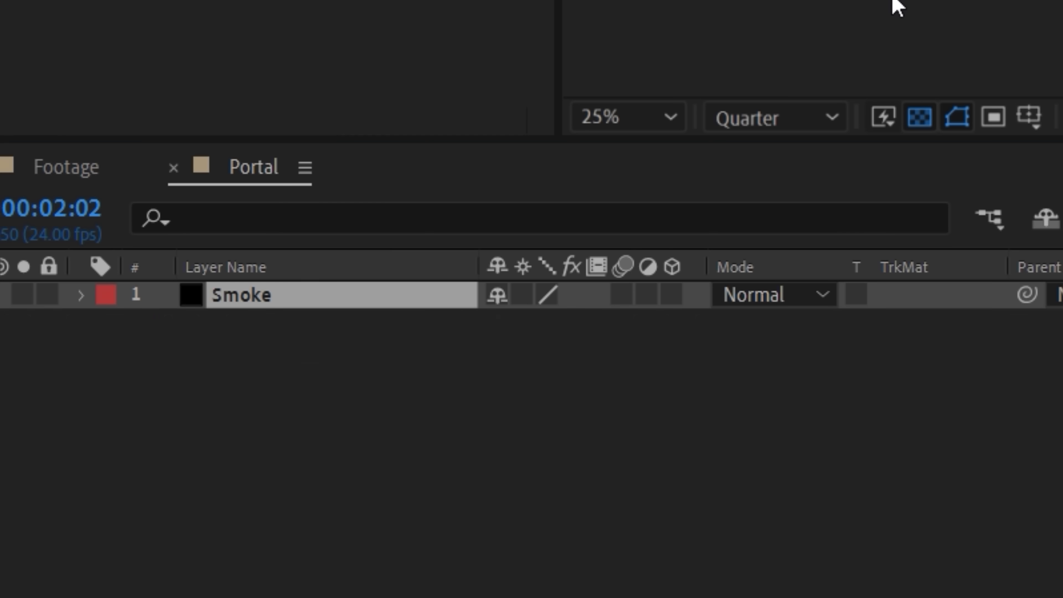
# Keyframe the Smoke layer's Mask Path at 0:00:02:02 and shrink the mask toward its centre at 0:00:00:00
pyautogui.press('m')
pyautogui.click(87, 569)
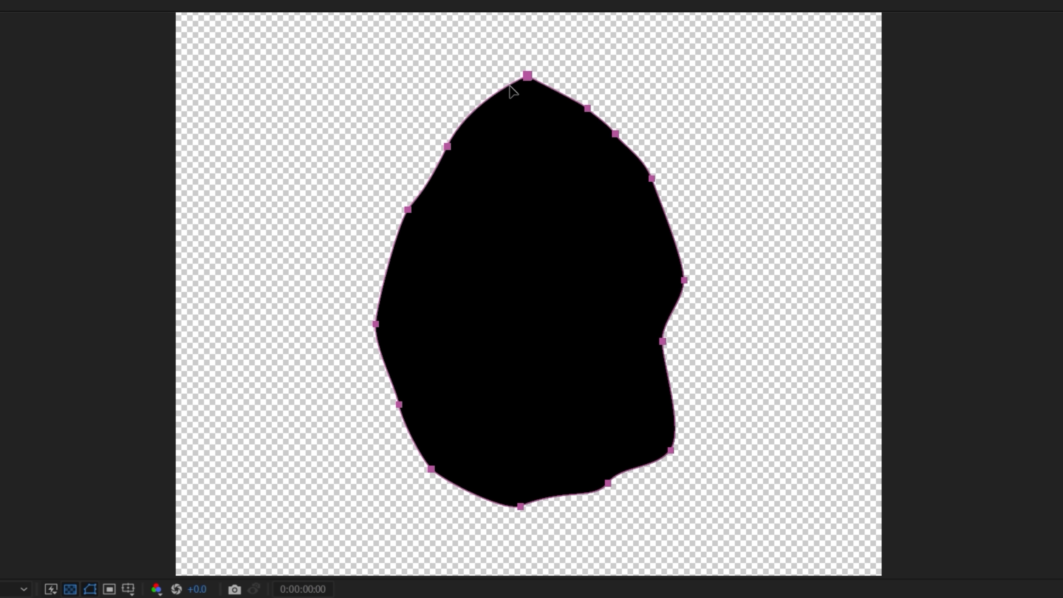
pyautogui.doubleClick(524, 78)
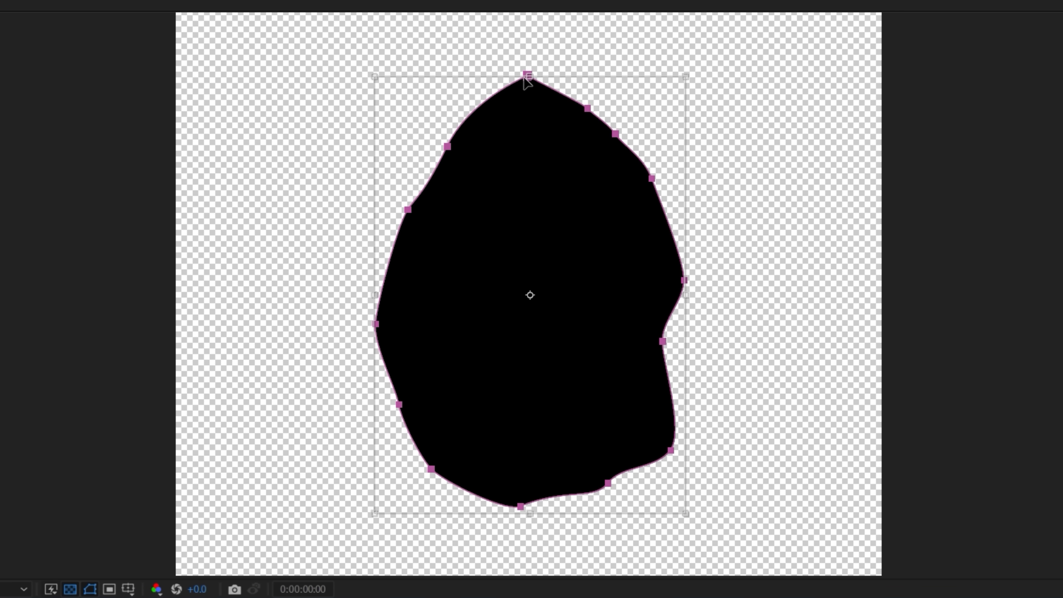
pyautogui.moveTo(376, 77); pyautogui.dragTo(497, 252)
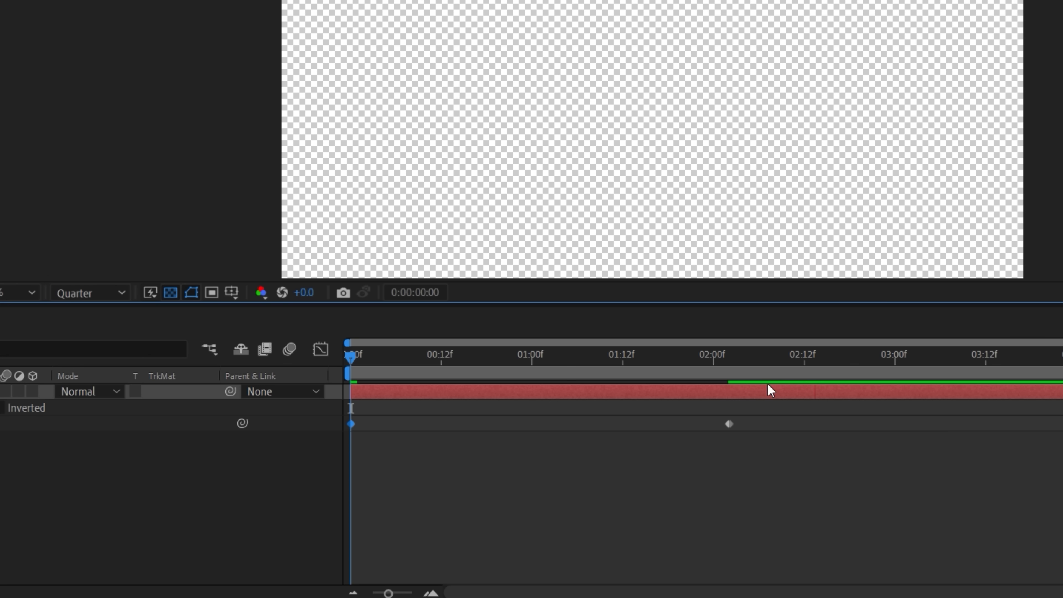
# Easy-ease both Mask Path keyframes, lengthen the last keyframe's ease in the speed graph for a fast start, and preview the animation
pyautogui.moveTo(783, 420); pyautogui.dragTo(339, 481)
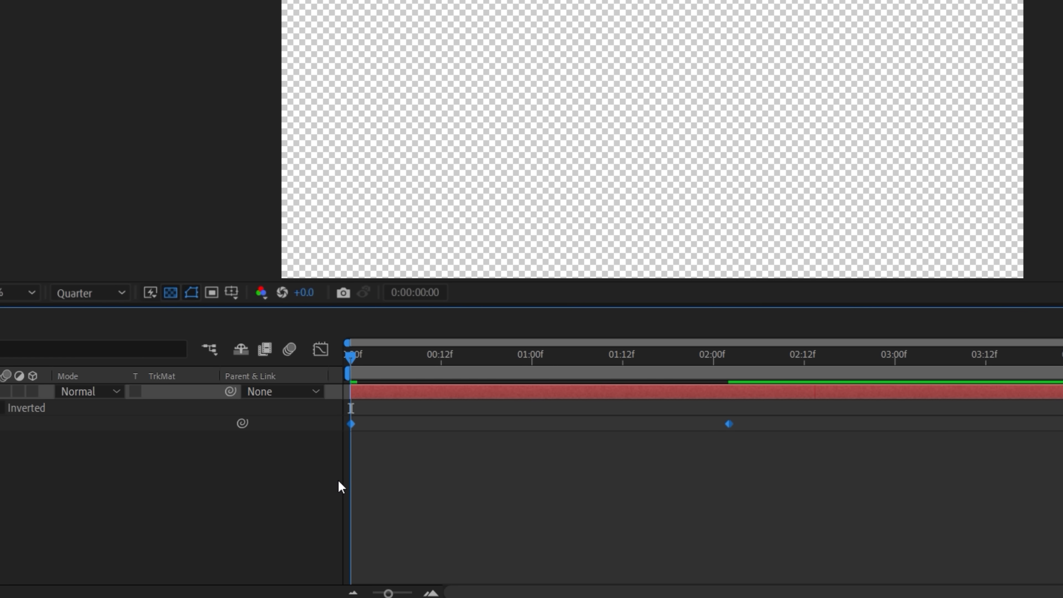
pyautogui.press('F9')
pyautogui.click(320, 350)
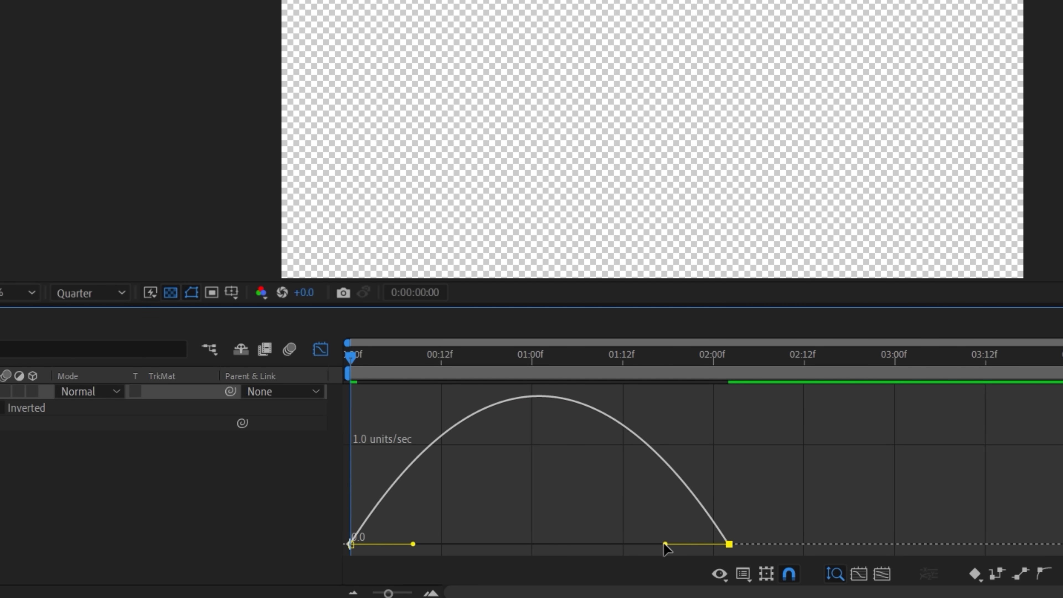
pyautogui.moveTo(665, 543); pyautogui.dragTo(393, 544)
pyautogui.press('space')
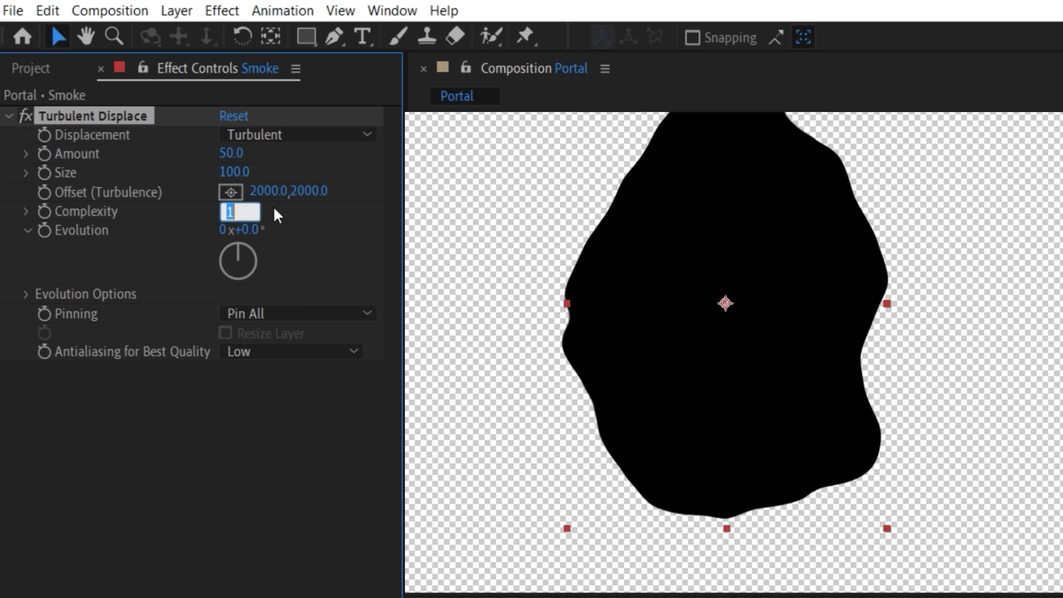
# Set Turbulent Displace on the Smoke layer to Complexity 6 and Amount 80, with Size keyframed at 20 at 0:00:00:00
pyautogui.press('Return')
pyautogui.moveTo(231, 154); pyautogui.dragTo(228, 188)
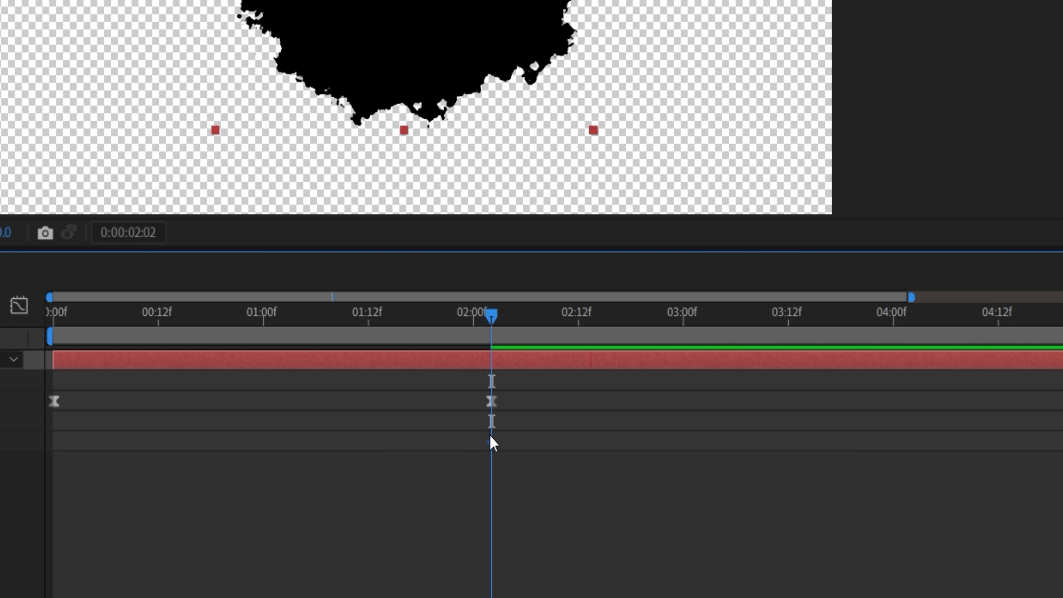
pyautogui.moveTo(486, 335); pyautogui.dragTo(50, 345)
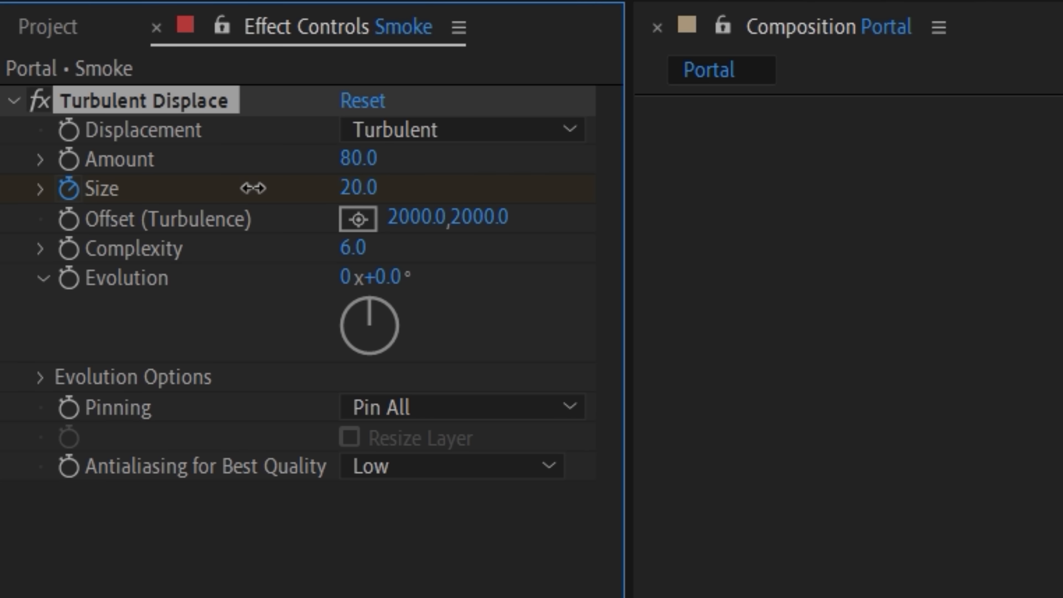
pyautogui.moveTo(253, 188); pyautogui.dragTo(252, 188)
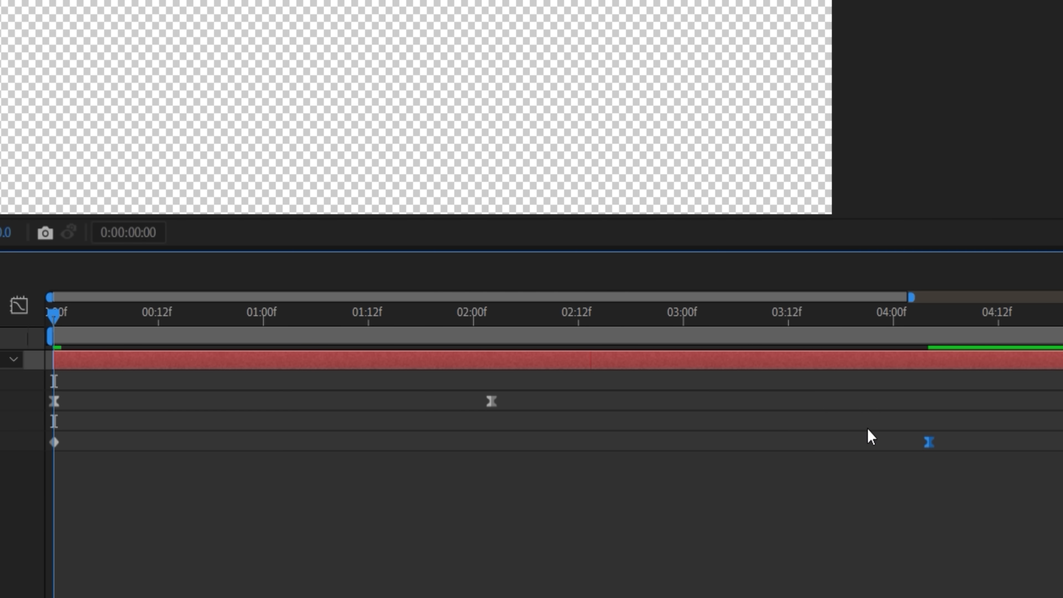
# Lengthen the incoming ease of the final Turbulent Displace Size keyframe in the speed graph so the change slows gradually
pyautogui.click(21, 305)
pyautogui.moveTo(779, 556); pyautogui.dragTo(547, 559)
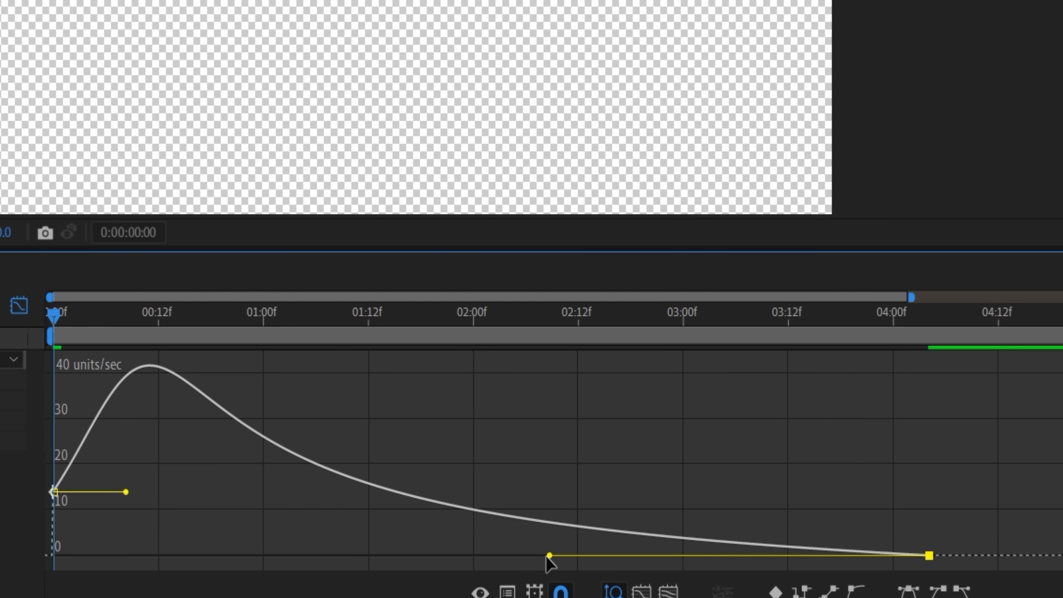
pyautogui.click(19, 305)
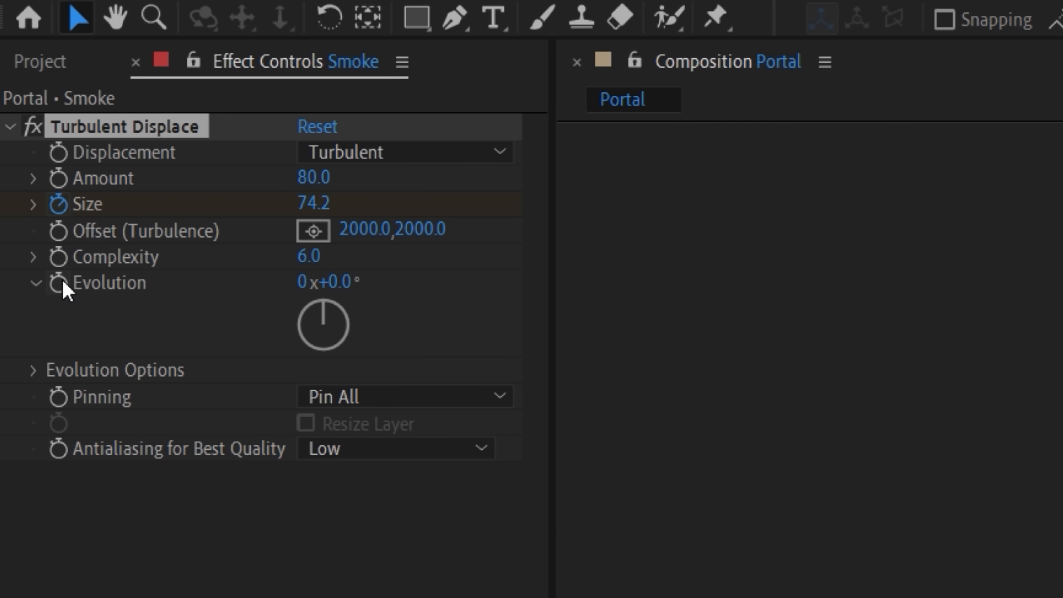
# Add the expression time*320 to the Evolution property of the Smoke layer's Turbulent Displace
pyautogui.keyDown('alt'); pyautogui.click(61, 281); pyautogui.keyUp('alt')
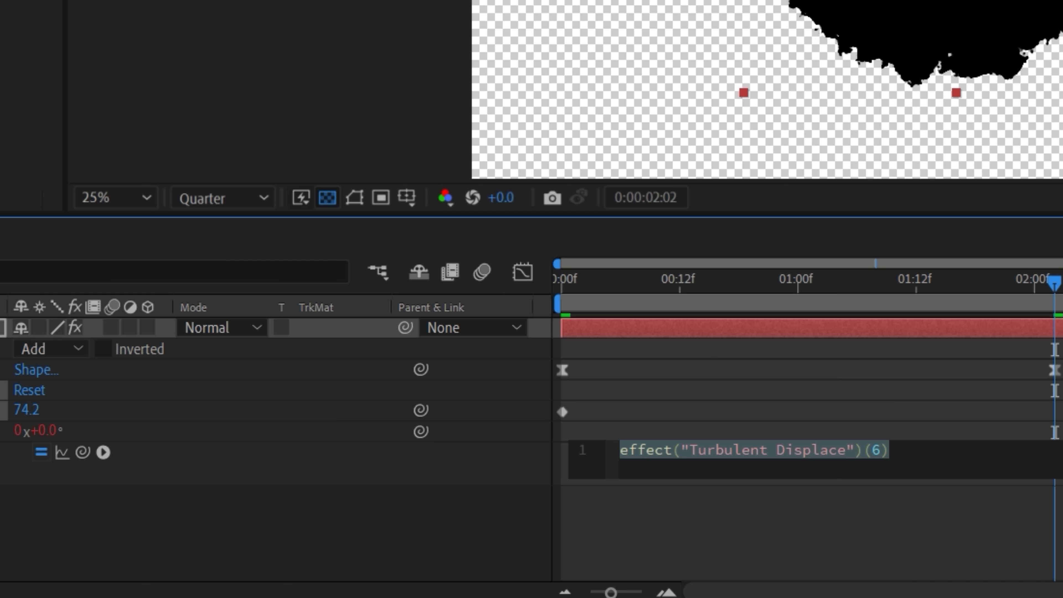
pyautogui.write('time*320')
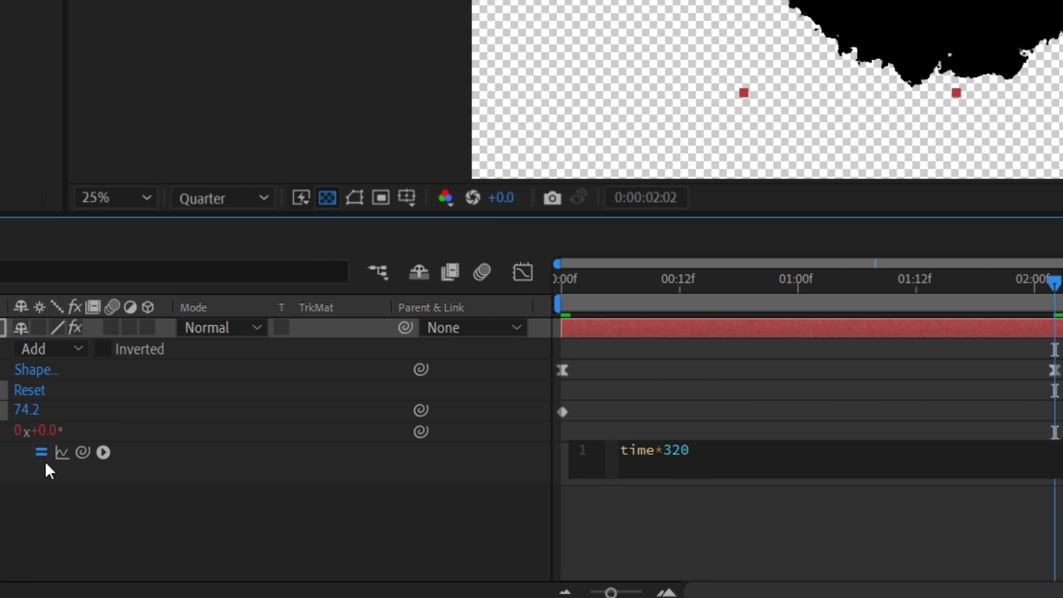
pyautogui.click(69, 537)
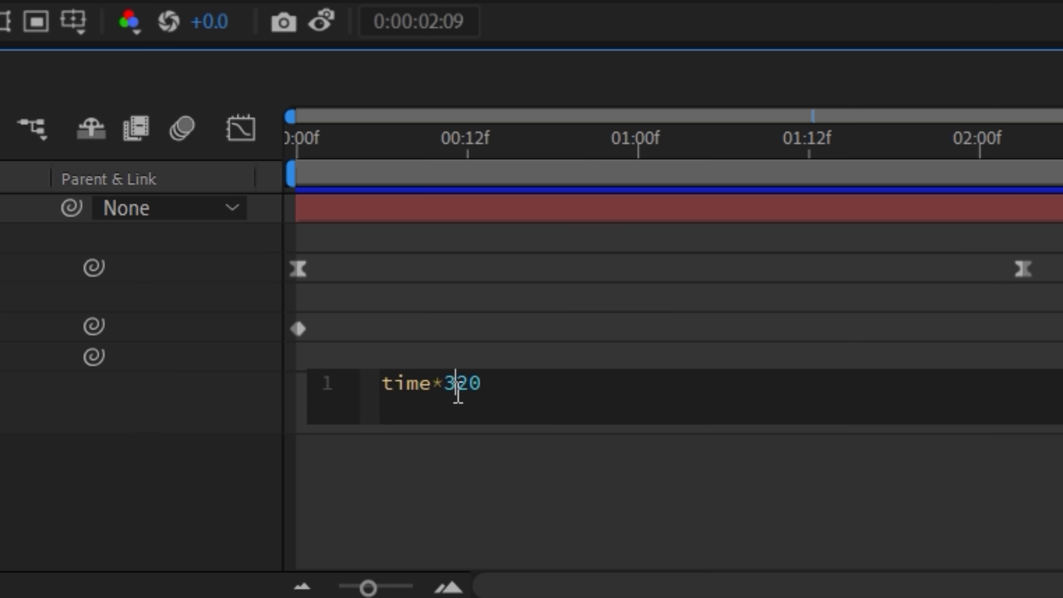
# Try the faster expression time*3220 on the Smoke layer's Evolution
pyautogui.write('2')
pyautogui.click(650, 494)
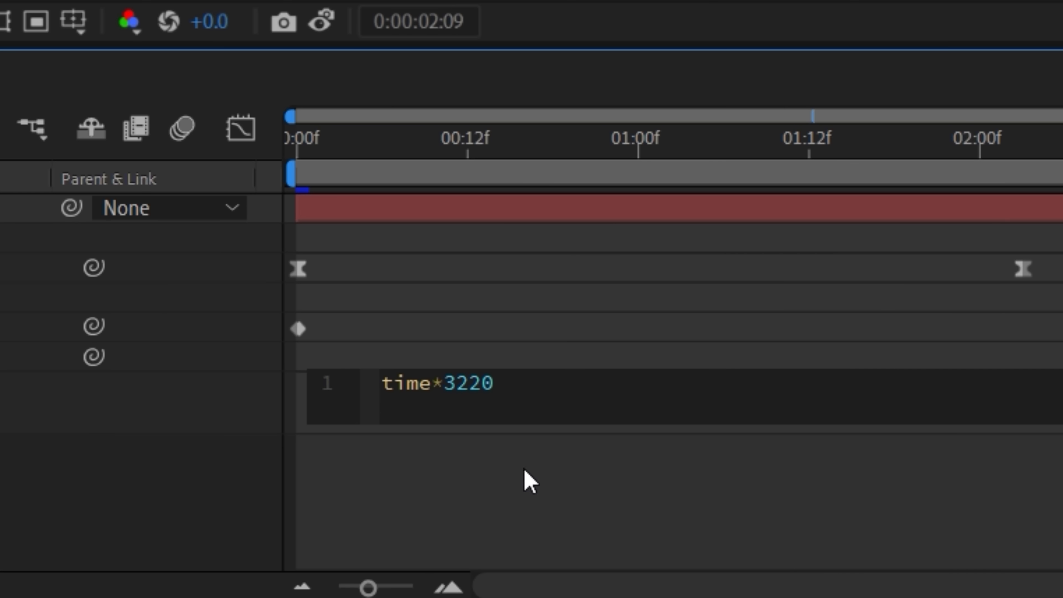
pyautogui.press('BackSpace')
pyautogui.press('BackSpace')
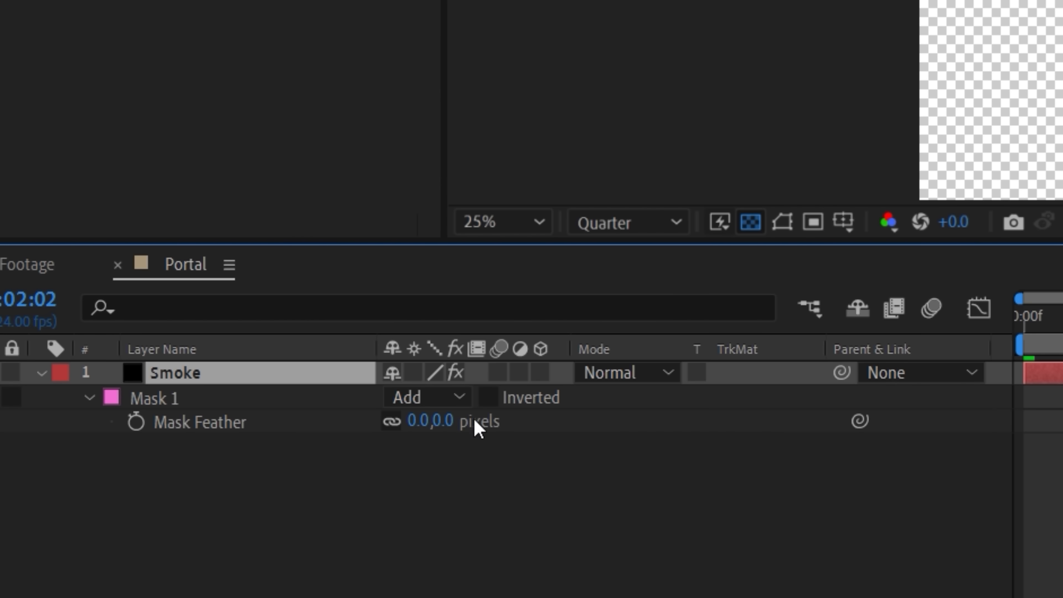
# Set the Smoke layer's Mask Feather to 72 pixels and duplicate the layer twice
pyautogui.moveTo(474, 421); pyautogui.dragTo(475, 419)
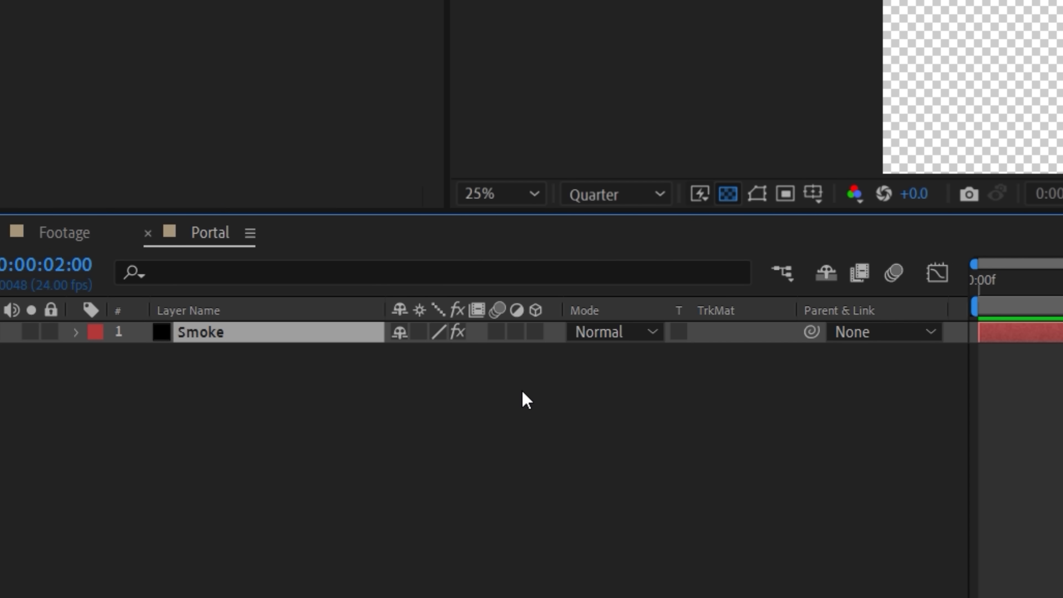
pyautogui.hotkey('ctrl', 'd')
pyautogui.hotkey('ctrl', 'd')
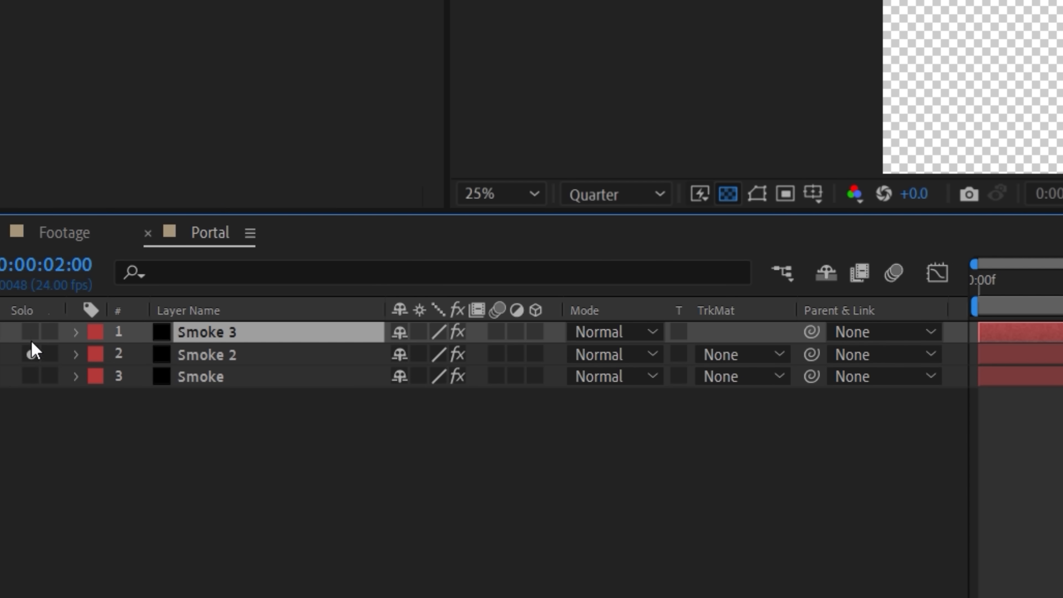
# Set Smoke 2's track matte to Alpha Inverted Matte "Smoke 3" and scale Smoke 3 down so that Smoke 2 forms a ring
pyautogui.click(723, 355)
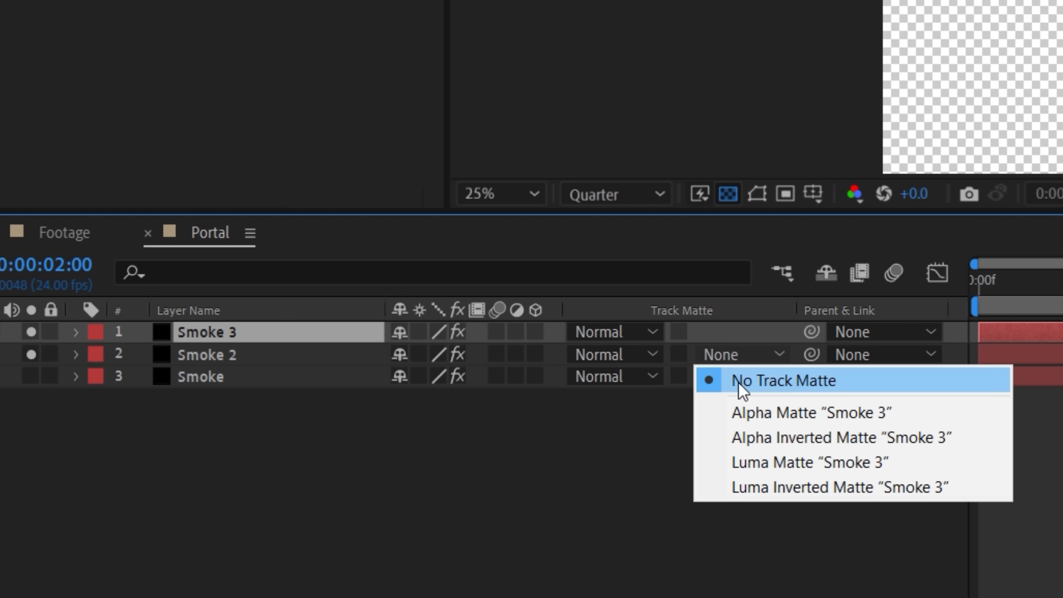
pyautogui.click(744, 437)
pyautogui.press('s')
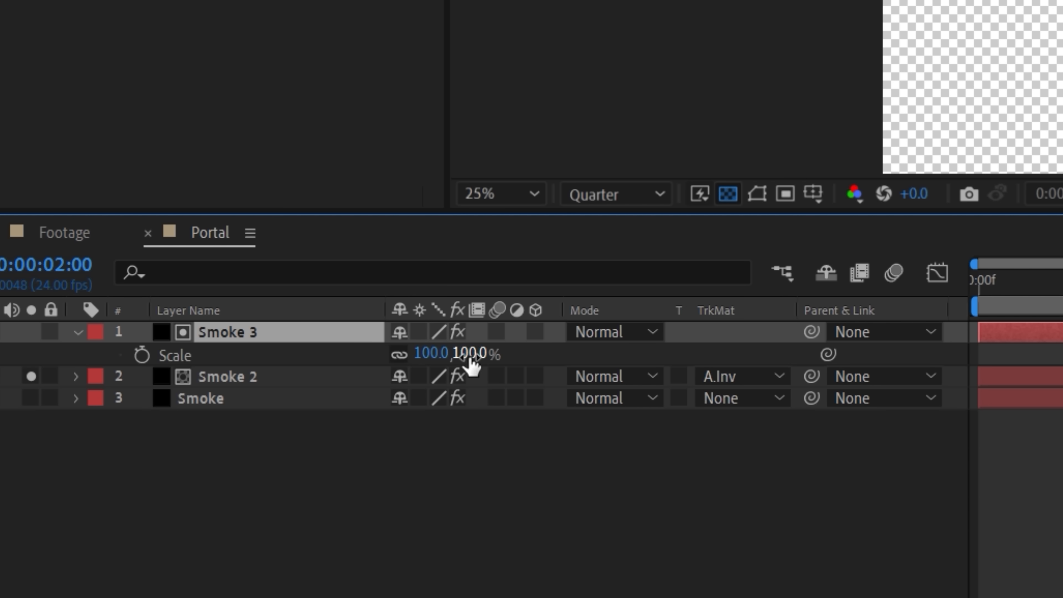
pyautogui.moveTo(467, 356); pyautogui.dragTo(425, 356)
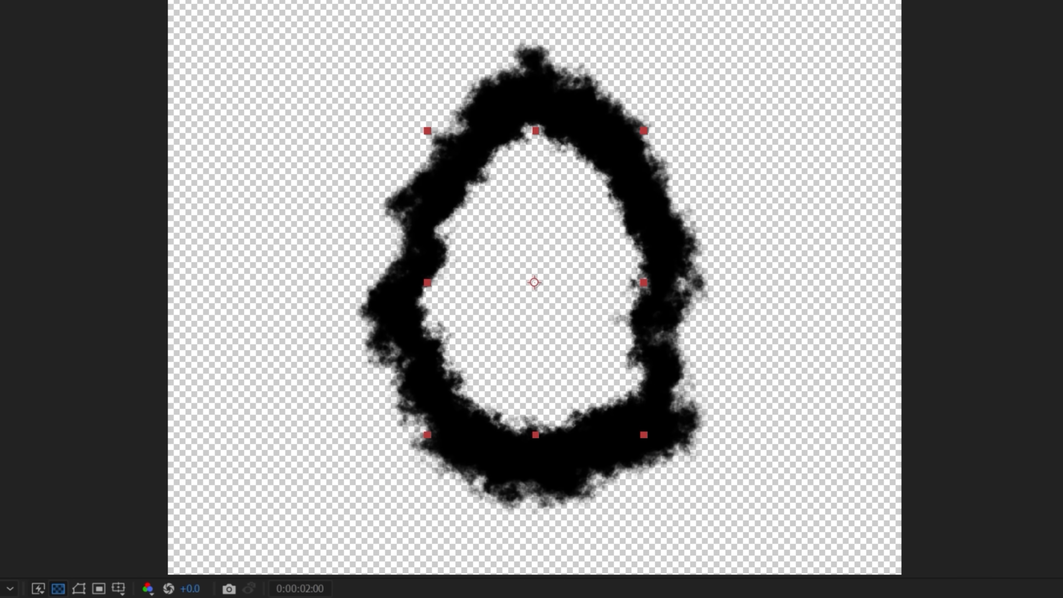
# Increase Smoke 3's Mask Feather for a softer inner edge and set its Turbulent Displace Random Seed to 20
pyautogui.press('u')
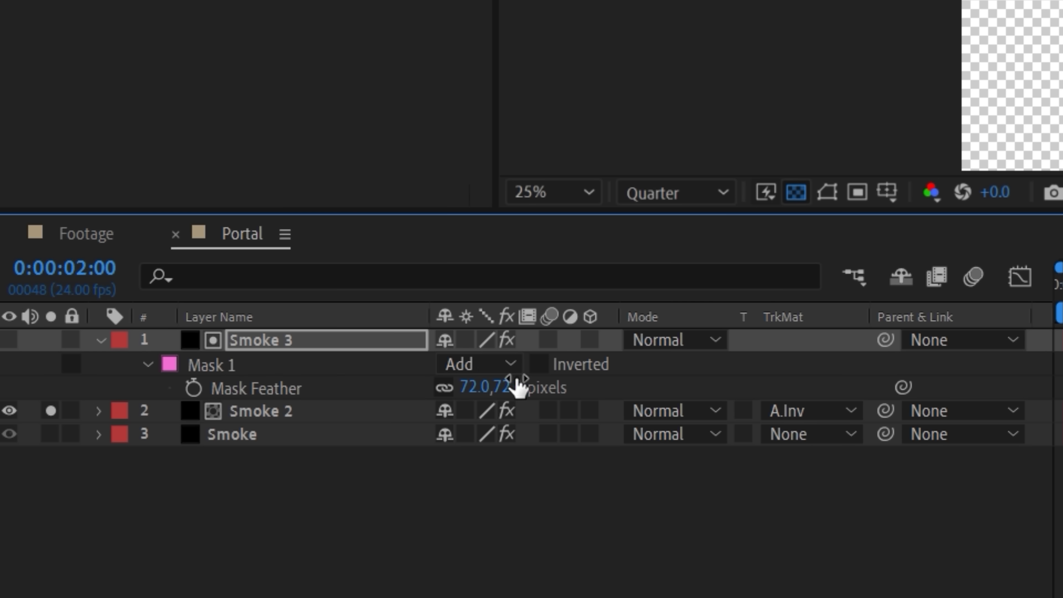
pyautogui.moveTo(516, 379); pyautogui.dragTo(614, 380)
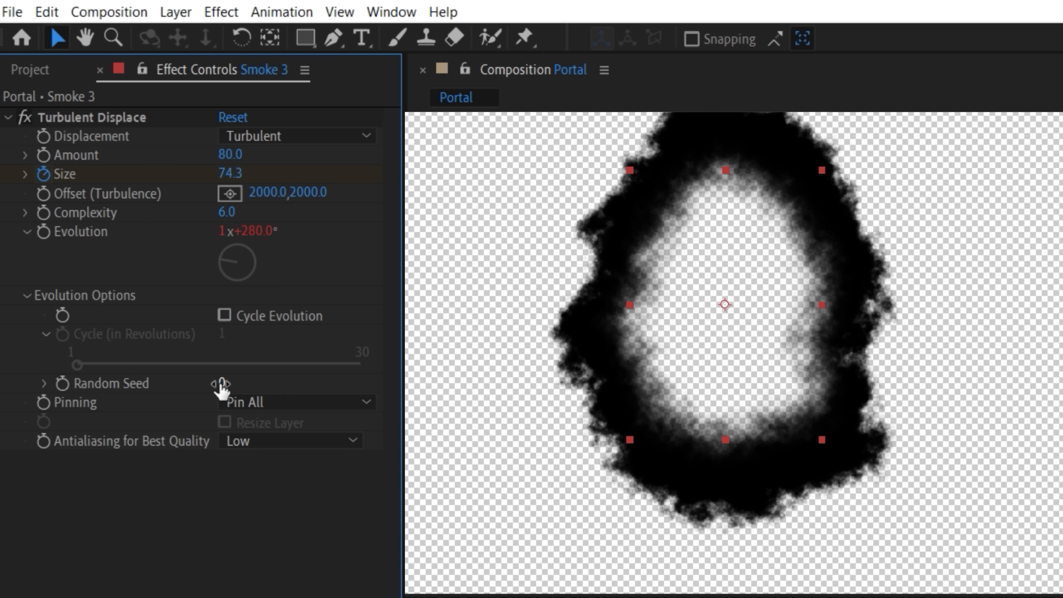
pyautogui.click(221, 384)
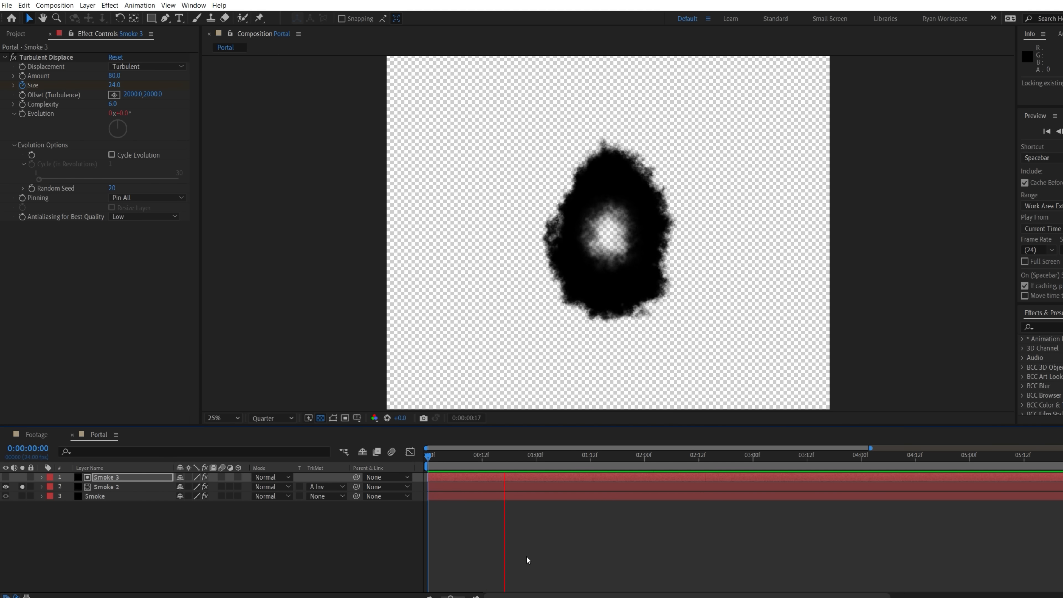
# Pre-compose Smoke 3 and Smoke 2 together into a new composition named Portal Window
pyautogui.click(644, 459)
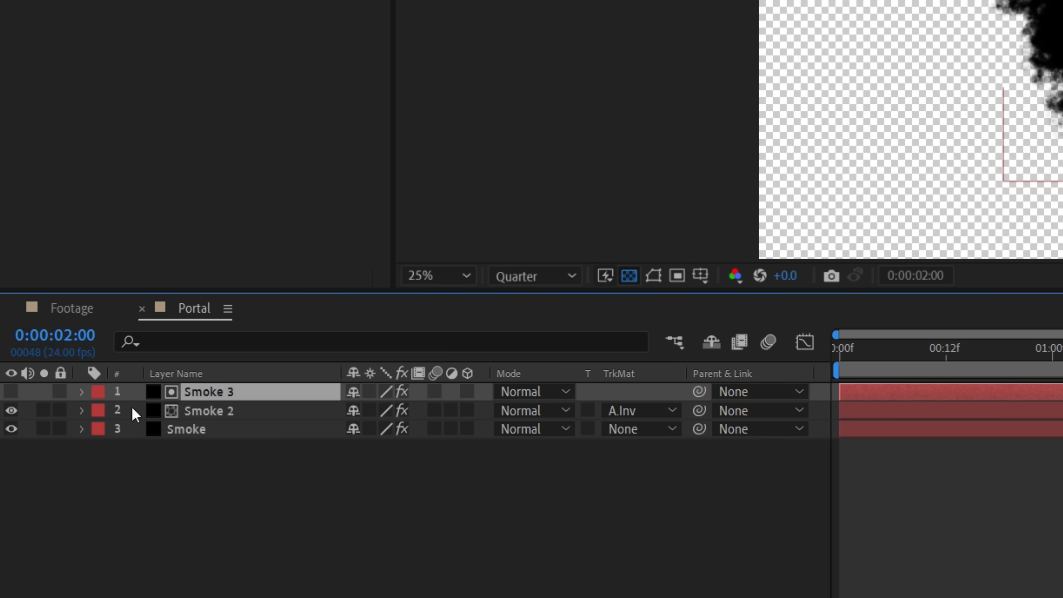
pyautogui.keyDown('ctrl'); pyautogui.click(105, 487); pyautogui.keyUp('ctrl')
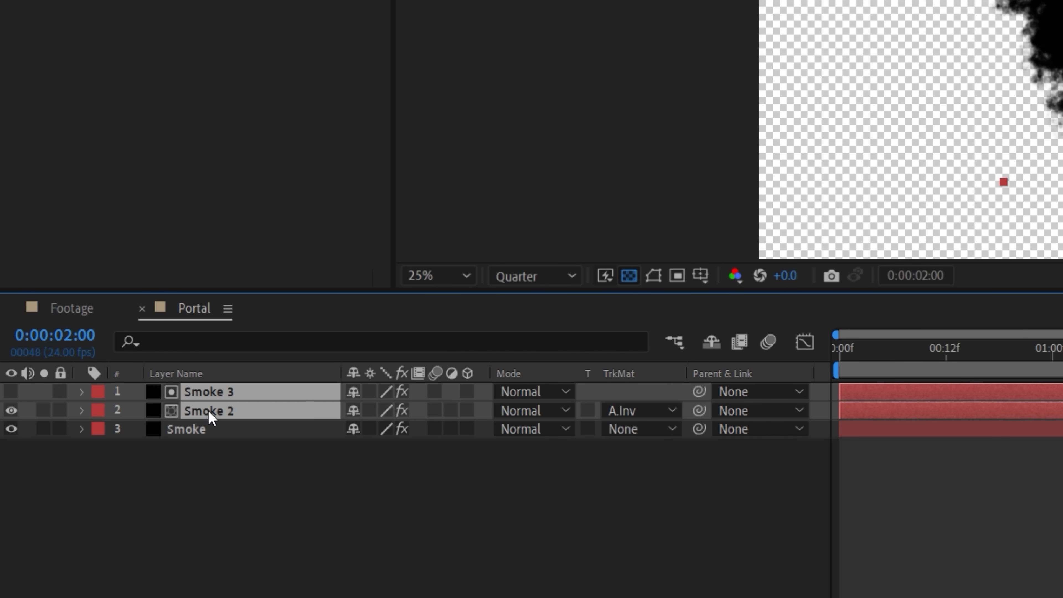
pyautogui.rightClick(107, 489)
pyautogui.click(255, 310)
pyautogui.write('Port')
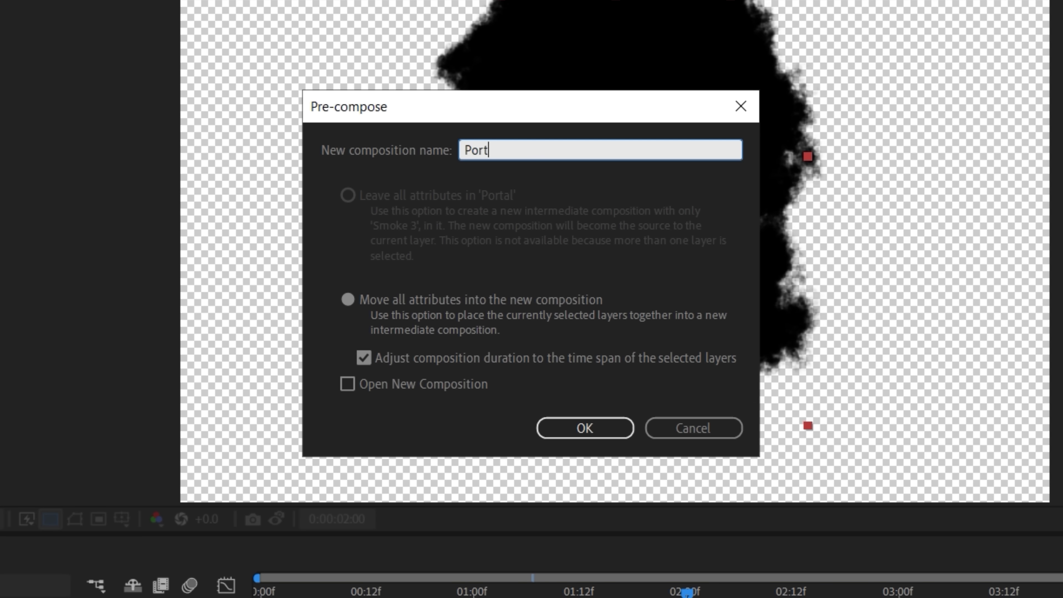
pyautogui.write('al Window')
pyautogui.press('Return')
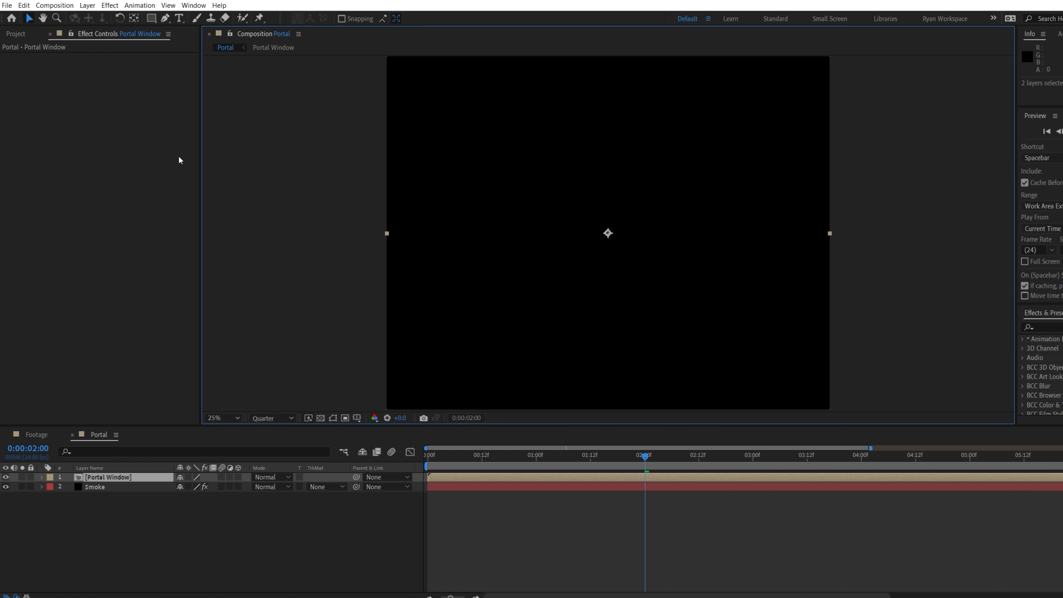
# Apply CC Light Sweep to the Portal Window layer with Width 1820 and Sweep Intensity 0
pyautogui.click(110, 5)
pyautogui.moveTo(208, 394)
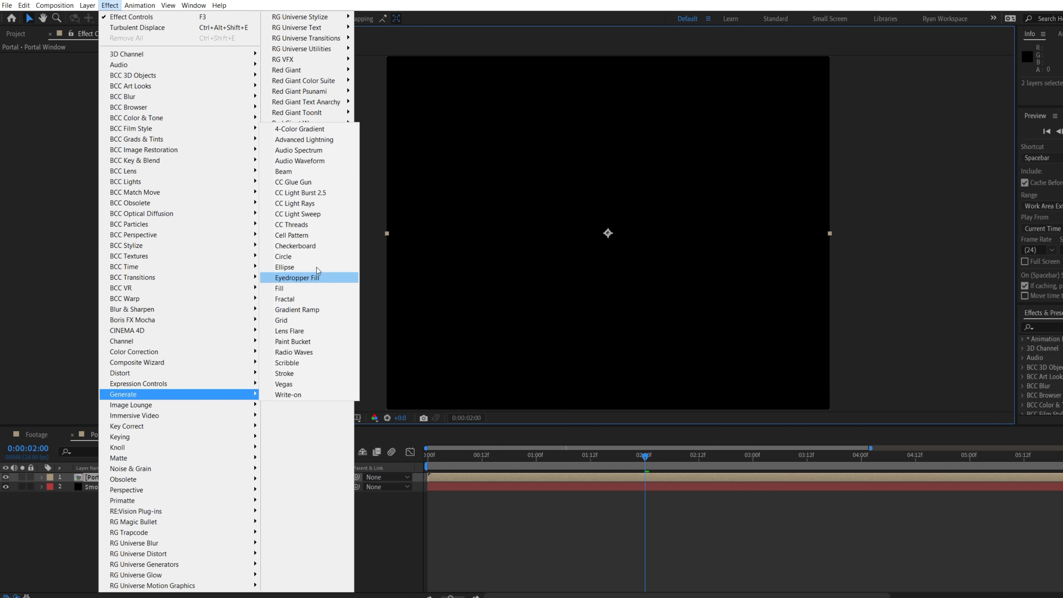
pyautogui.click(315, 214)
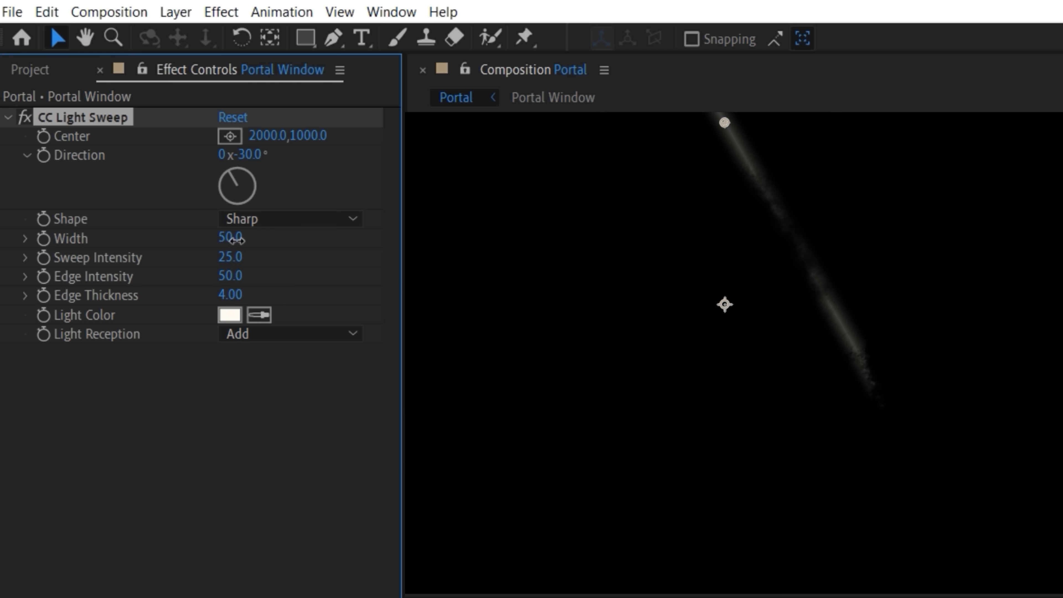
pyautogui.moveTo(228, 238); pyautogui.dragTo(398, 234)
pyautogui.moveTo(233, 256); pyautogui.dragTo(192, 256)
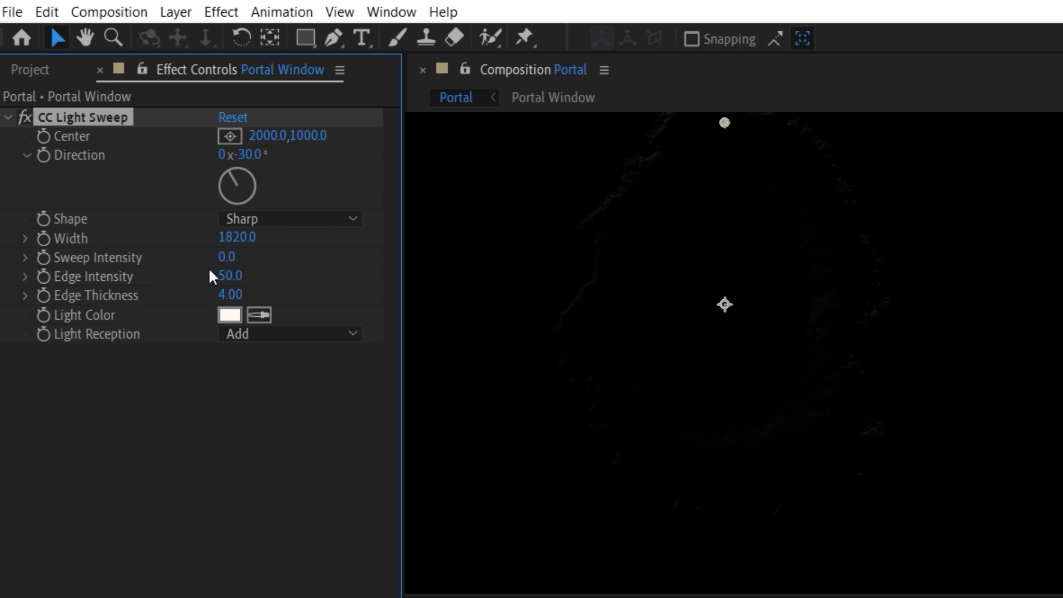
# Set the light sweep's Edge Intensity to 75, Edge Thickness to 20 and Light Color to a salmon red
pyautogui.click(234, 315)
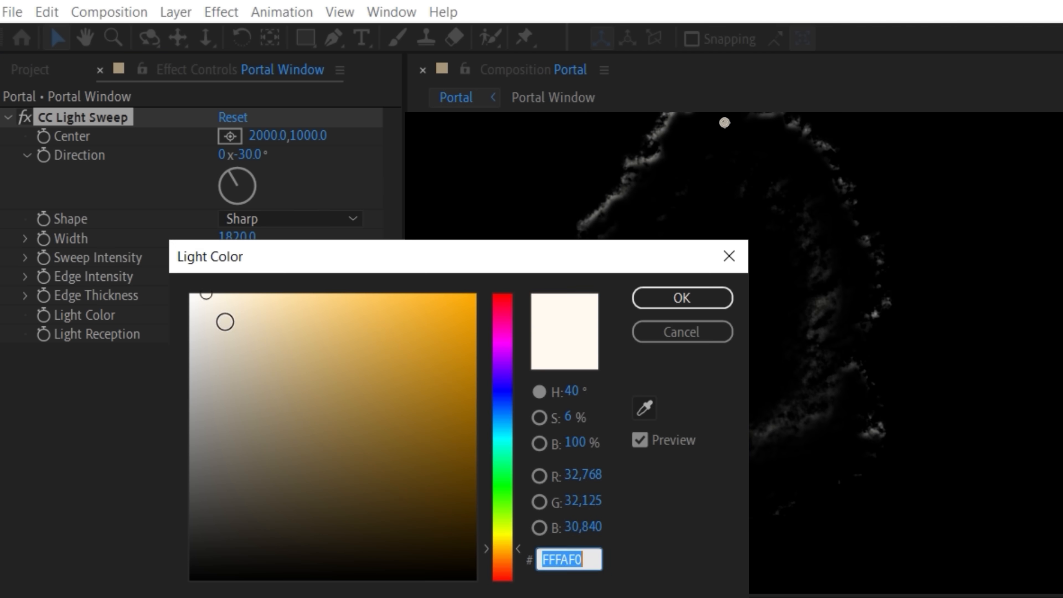
pyautogui.click(380, 334)
pyautogui.moveTo(503, 550); pyautogui.dragTo(503, 573)
pyautogui.click(681, 297)
# Add the CC Vector Blur effect to the Portal Window layer with Type Natural and Amount 20
pyautogui.click(221, 11)
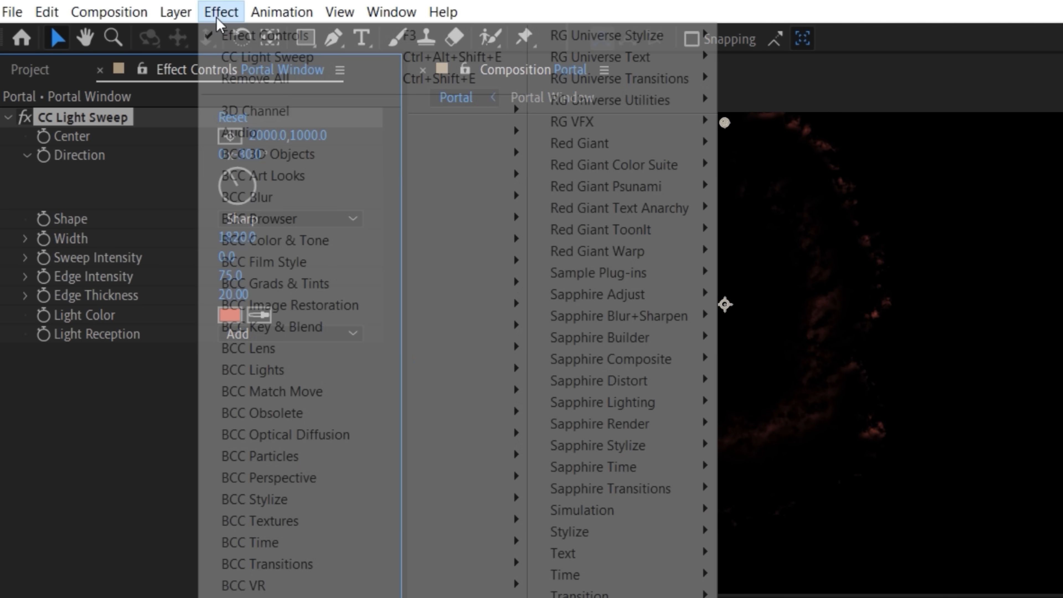
pyautogui.moveTo(309, 516)
pyautogui.click(606, 572)
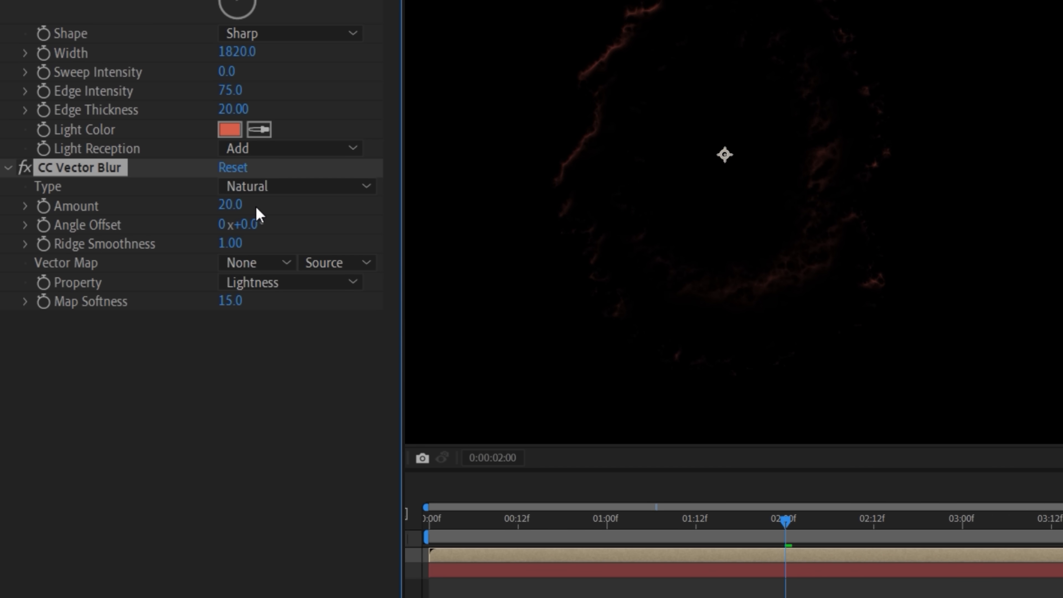
# Add a Curves effect to the Portal Window layer and bend its curve in the shadows
pyautogui.click(214, 1)
pyautogui.moveTo(308, 530)
pyautogui.click(586, 597)
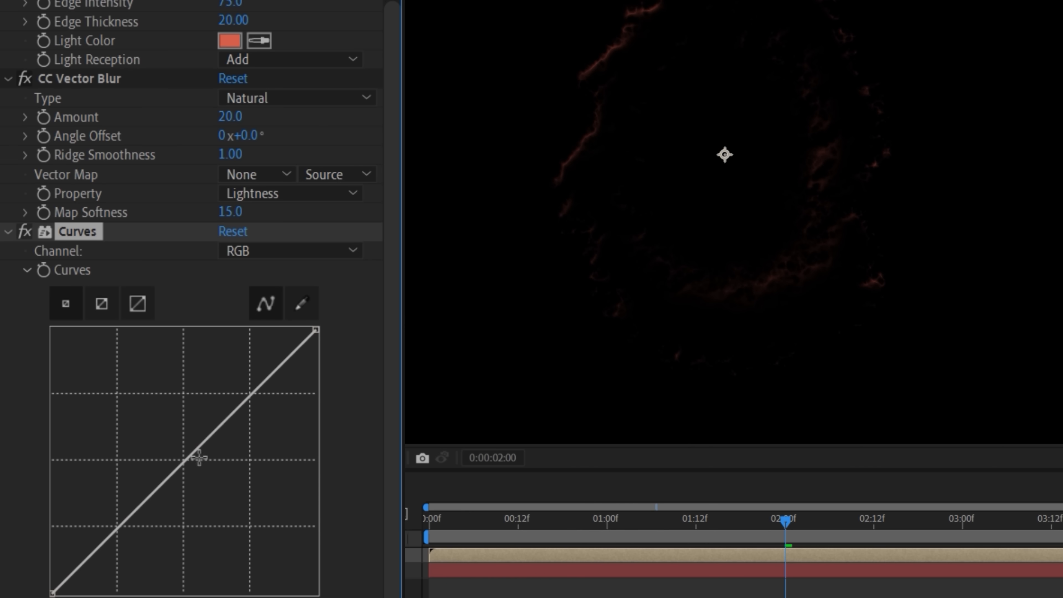
pyautogui.moveTo(87, 555); pyautogui.dragTo(82, 537)
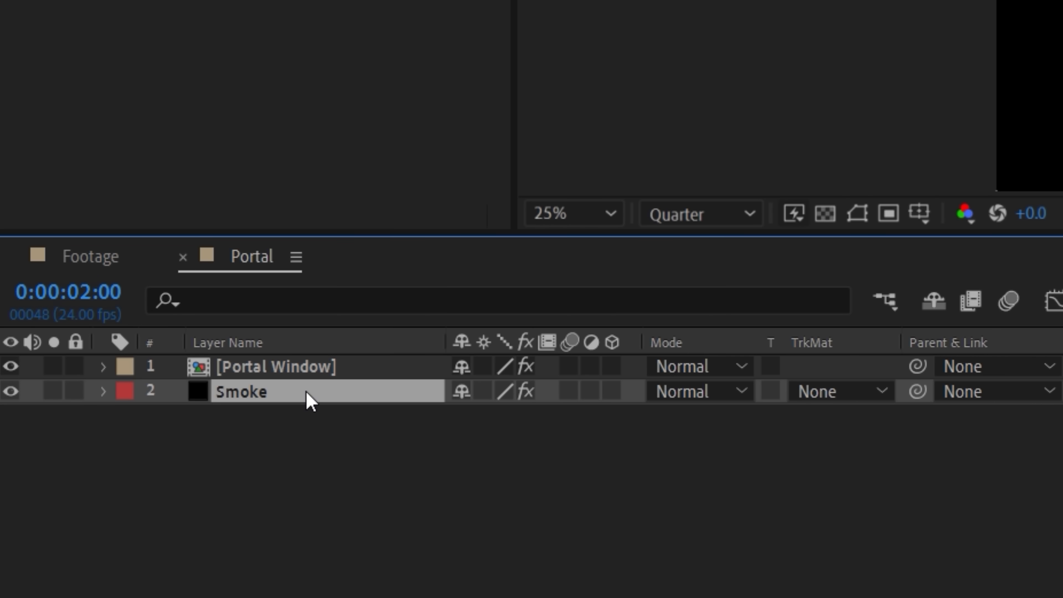
# Duplicate the Smoke layer, rename the copy Saber and place it above the Portal Window layer
pyautogui.hotkey('ctrl', 'd')
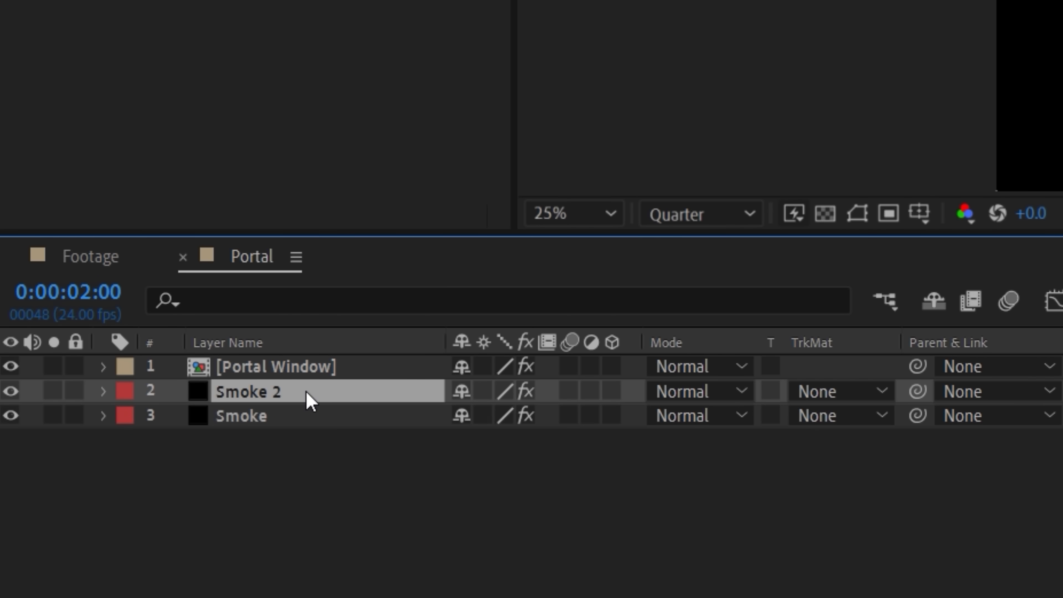
pyautogui.press('Return')
pyautogui.write('Saber')
pyautogui.press('Return')
pyautogui.moveTo(309, 399); pyautogui.dragTo(309, 371)
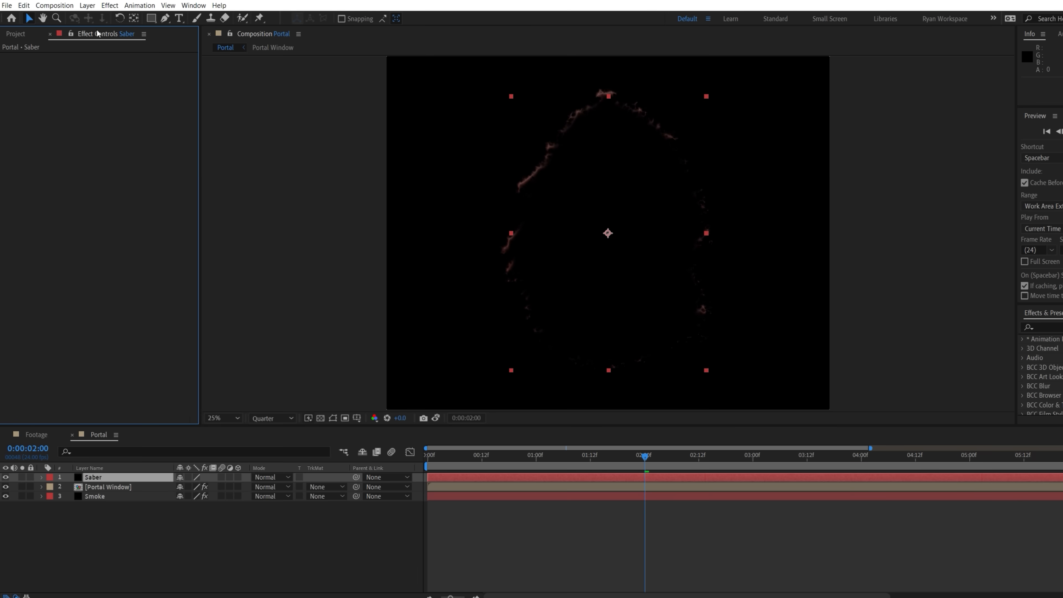
# Replace the Saber layer's Turbulent Displace with the Video Copilot Saber effect and set its Core Type to Layer Masks
pyautogui.click(110, 5)
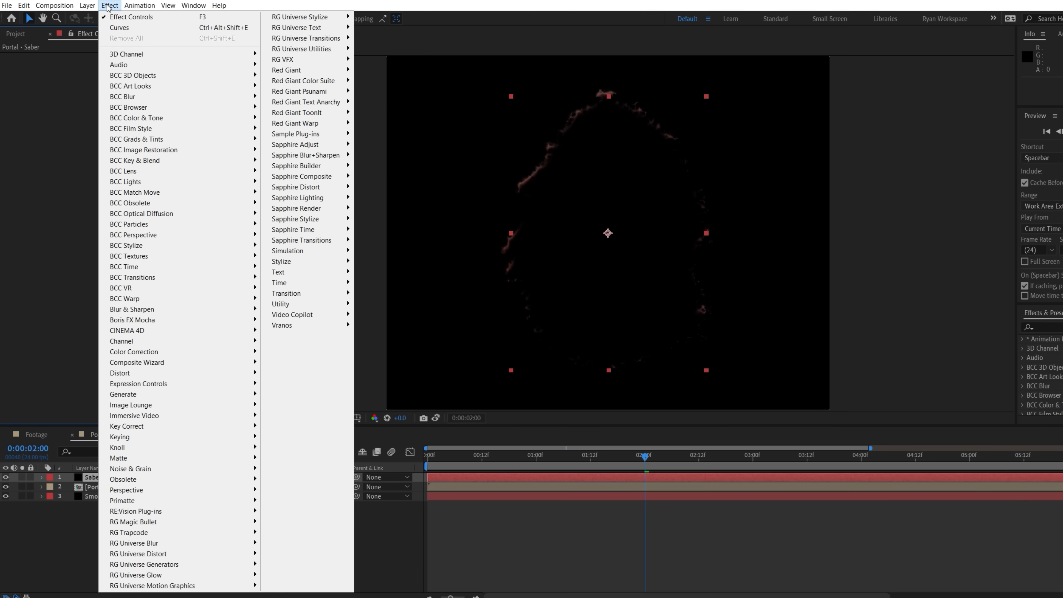
pyautogui.moveTo(296, 319)
pyautogui.click(378, 346)
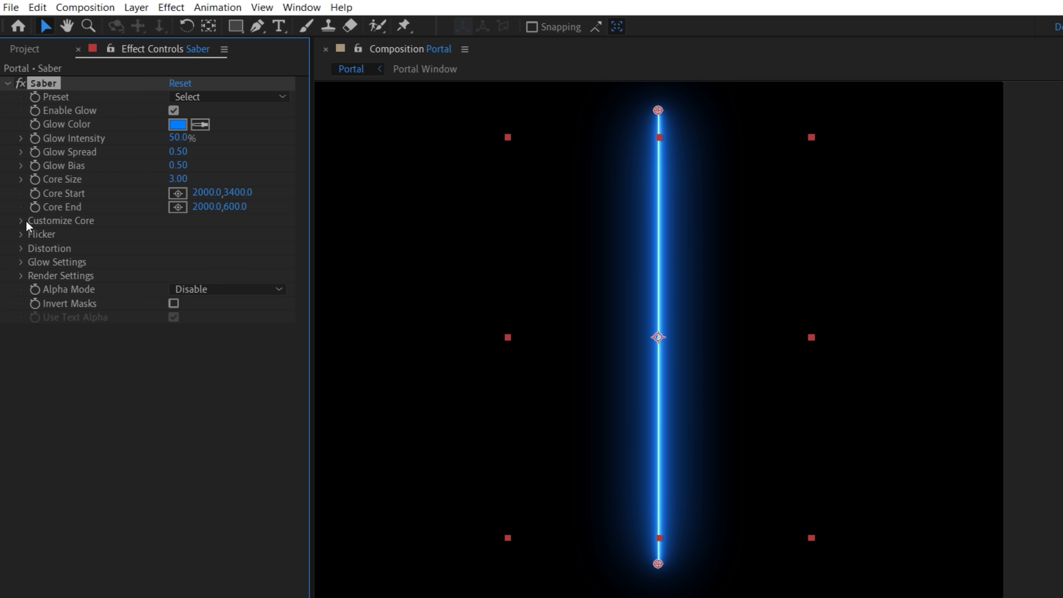
pyautogui.click(22, 221)
pyautogui.click(221, 233)
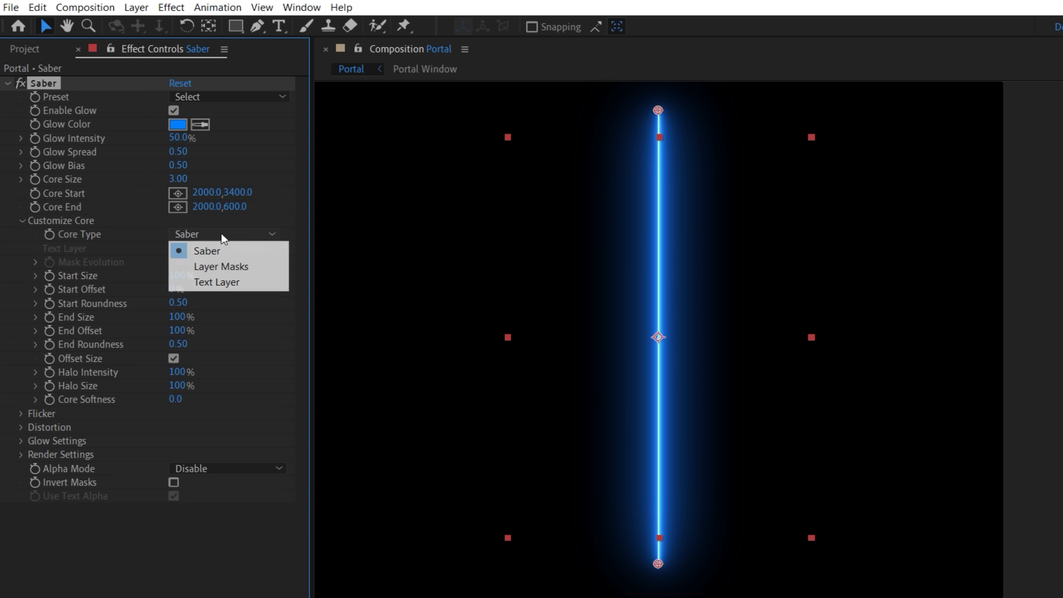
pyautogui.click(228, 262)
# Choose Saber's Core preset and set Glow Intensity to 71% and Glow Spread to 0.19
pyautogui.click(235, 96)
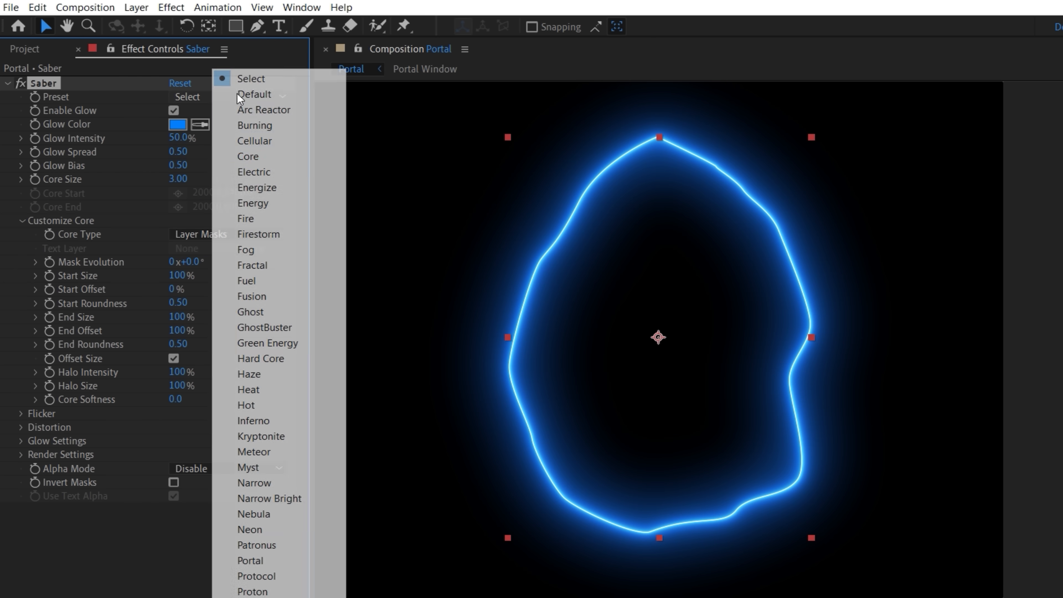
pyautogui.click(247, 155)
pyautogui.moveTo(179, 137); pyautogui.dragTo(201, 167)
pyautogui.write('0.19')
pyautogui.press('Return')
# Set Saber's Glow Distortion to Distortion Amount 75, Wind Speed 0, Noise Speed 0.55 and Noise Scale 659, and toggle Invert
pyautogui.click(21, 220)
pyautogui.click(22, 249)
pyautogui.moveTo(179, 276); pyautogui.dragTo(224, 280)
pyautogui.moveTo(180, 330); pyautogui.dragTo(126, 333)
pyautogui.moveTo(179, 358); pyautogui.dragTo(210, 358)
pyautogui.moveTo(183, 372); pyautogui.dragTo(584, 363)
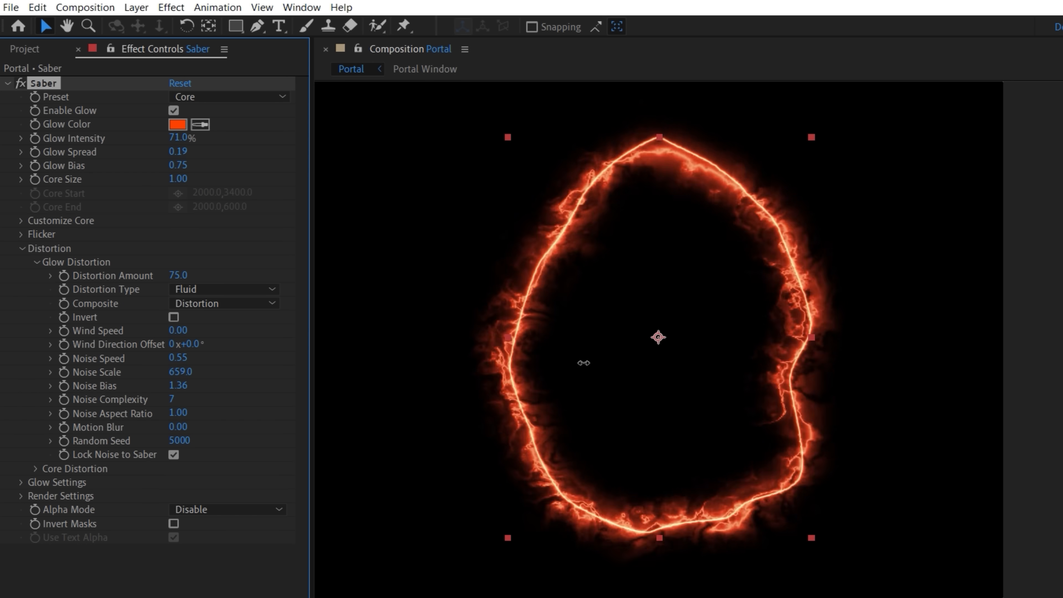
pyautogui.click(173, 317)
# Distort Saber's core into a jagged outline and set Glow 4 Intensity to 0
pyautogui.click(37, 263)
pyautogui.click(36, 276)
pyautogui.click(37, 277)
pyautogui.click(22, 289)
pyautogui.moveTo(183, 429); pyautogui.dragTo(163, 429)
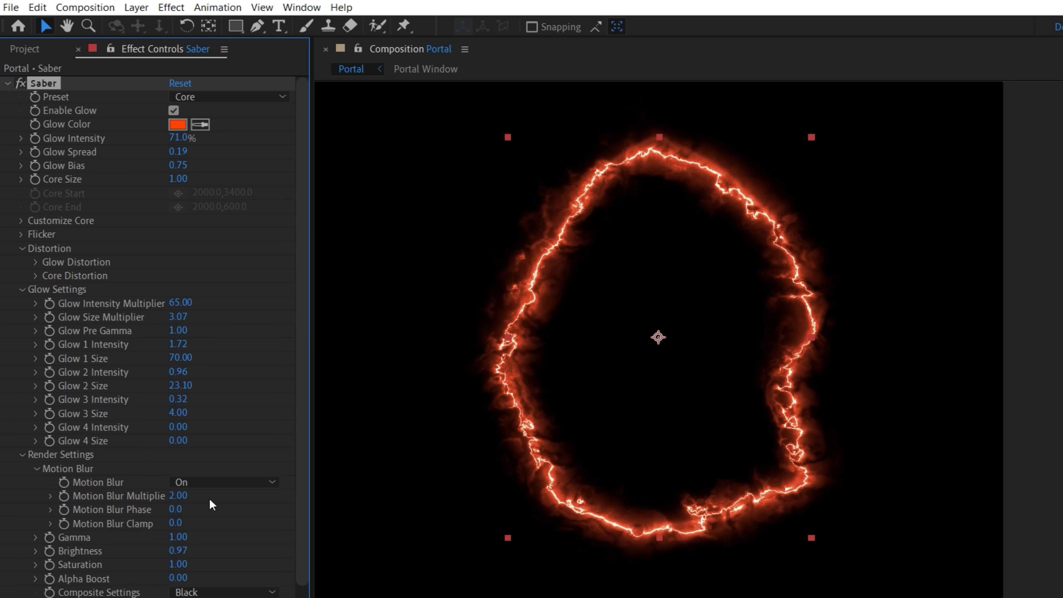
# Lower the Gamma in Saber's Render Settings and composite the glow over the layers beneath
pyautogui.moveTo(178, 538); pyautogui.dragTo(154, 538)
pyautogui.click(346, 540)
pyautogui.click(354, 175)
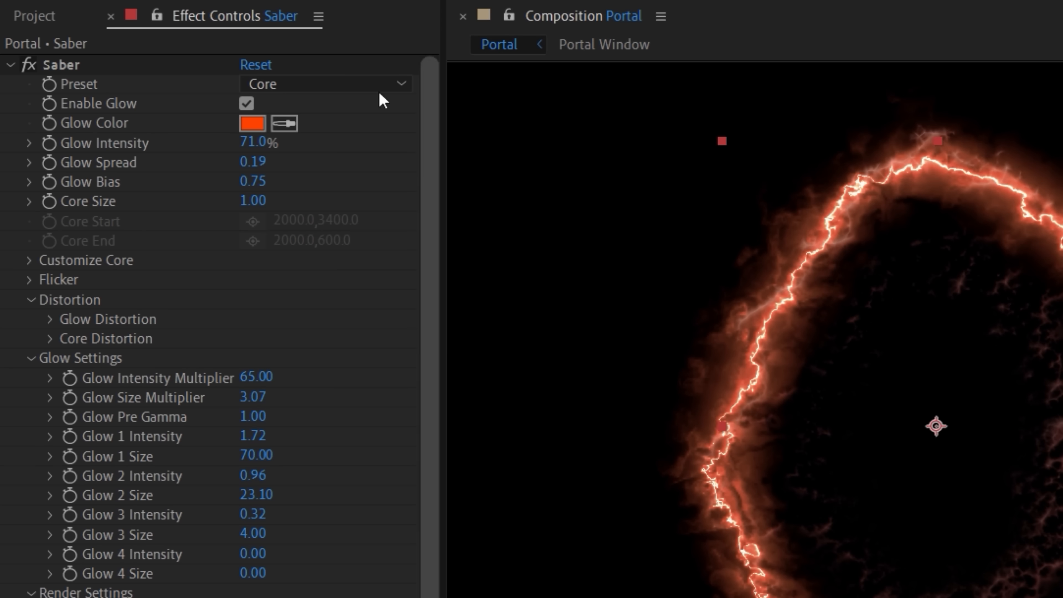
# Duplicate the Portal composition as Portal Bright, hiding Saber and Portal Window in Portal and Smoke in Portal Bright
pyautogui.hotkey('ctrl', '0')
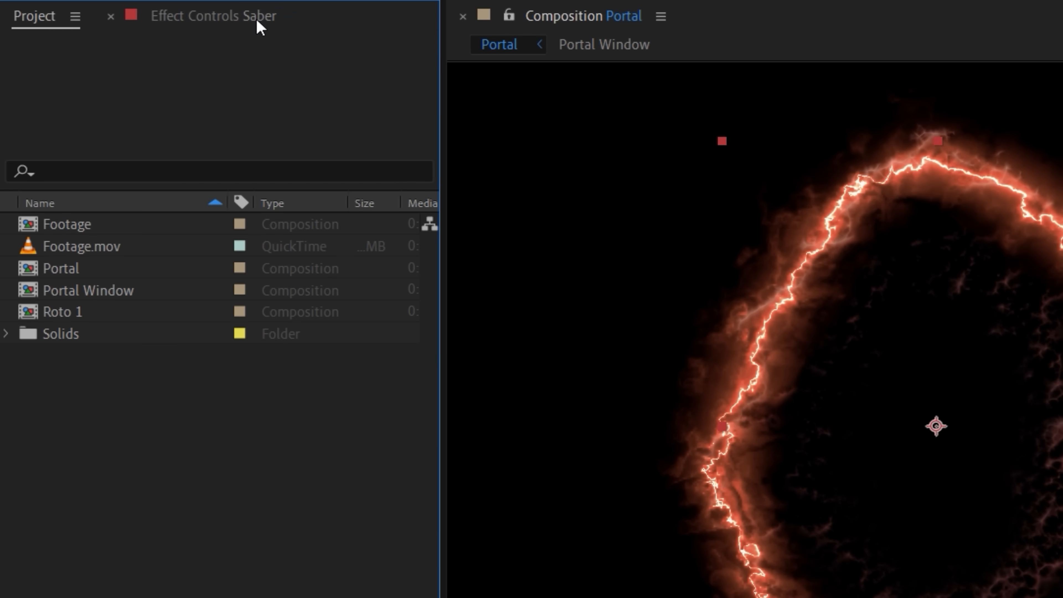
pyautogui.click(111, 271)
pyautogui.hotkey('ctrl', 'd')
pyautogui.press('Return')
pyautogui.press('BackSpace')
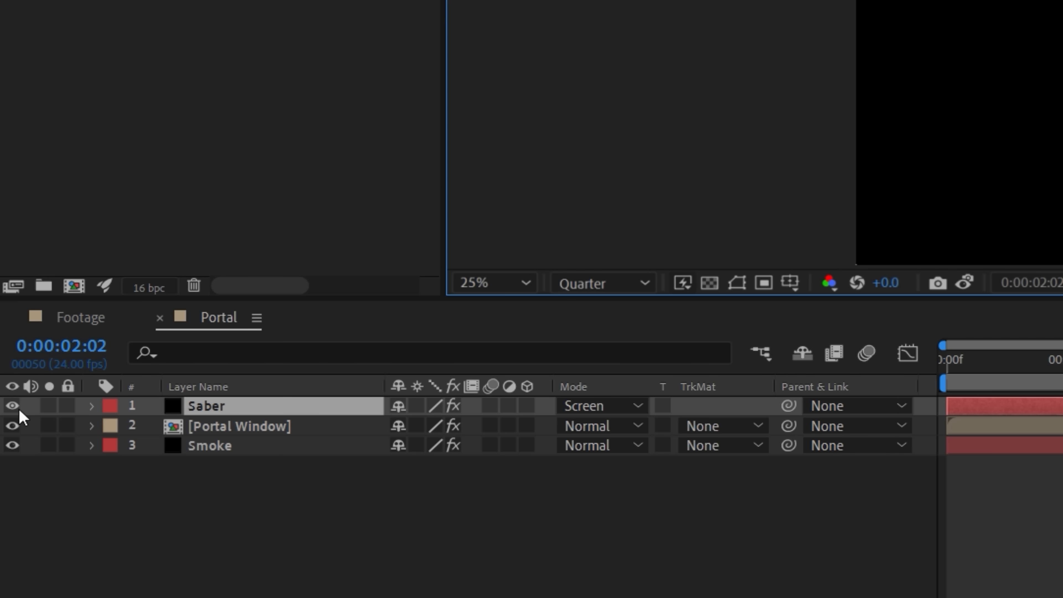
pyautogui.moveTo(19, 411); pyautogui.dragTo(17, 424)
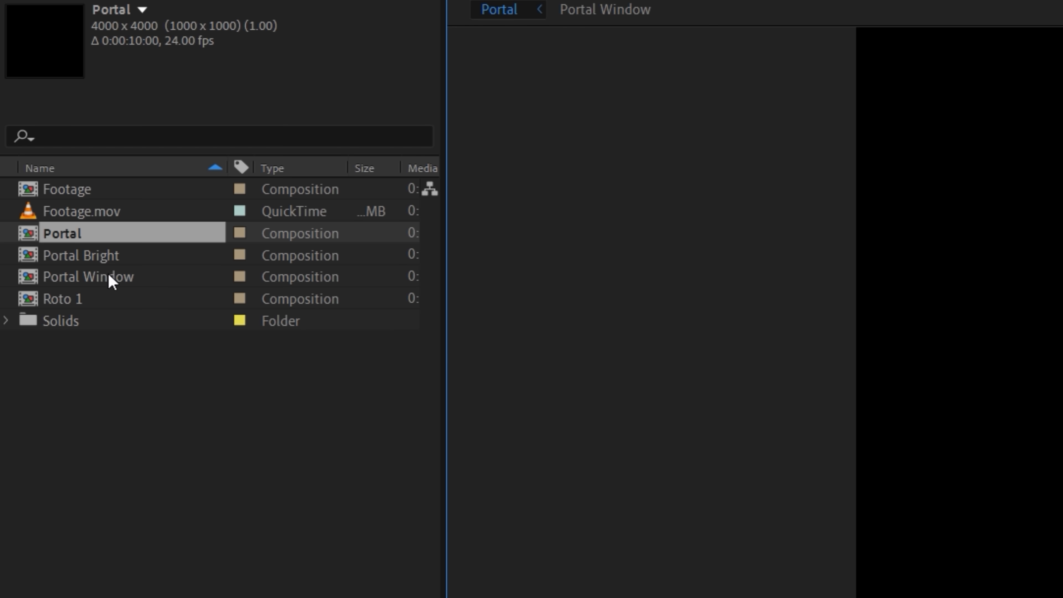
pyautogui.doubleClick(109, 254)
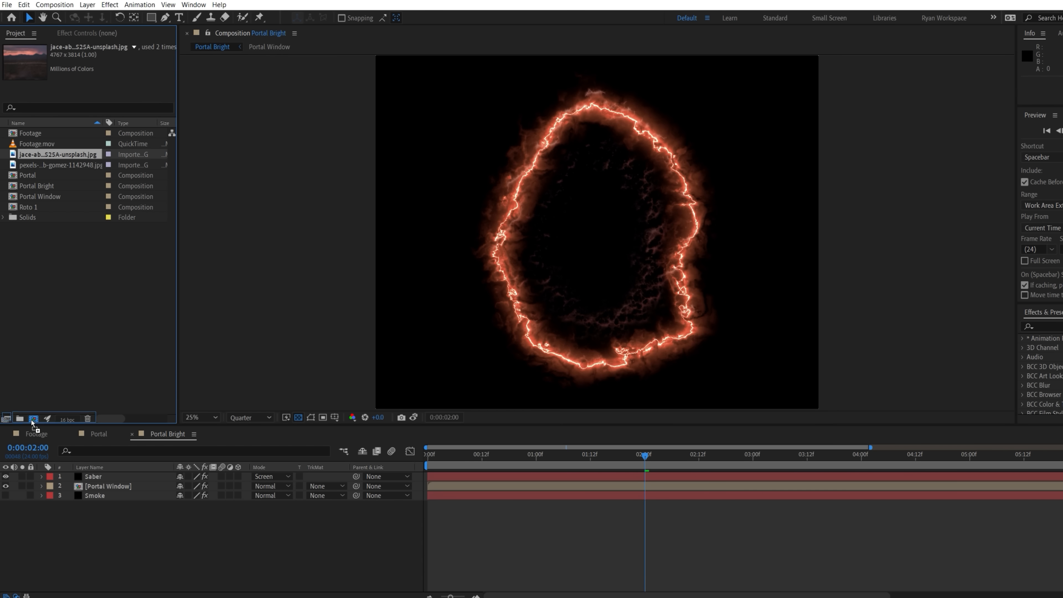
# Create a composition from the jace-abshire landscape image and extend the image with Motion Tile at Output Height 120 and mirrored edges
pyautogui.moveTo(32, 422); pyautogui.dragTo(33, 419)
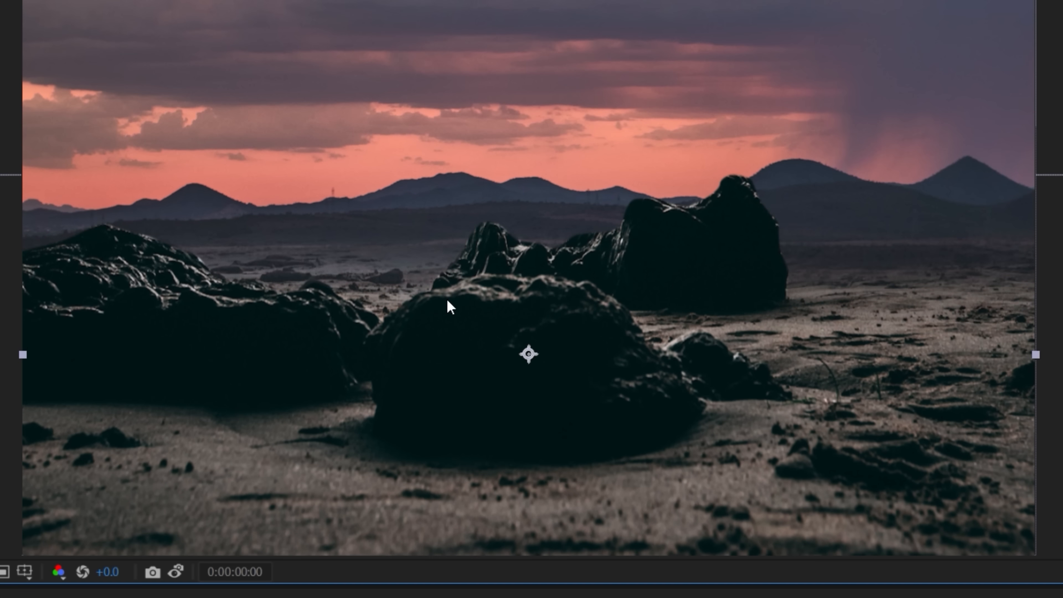
pyautogui.click(133, 5)
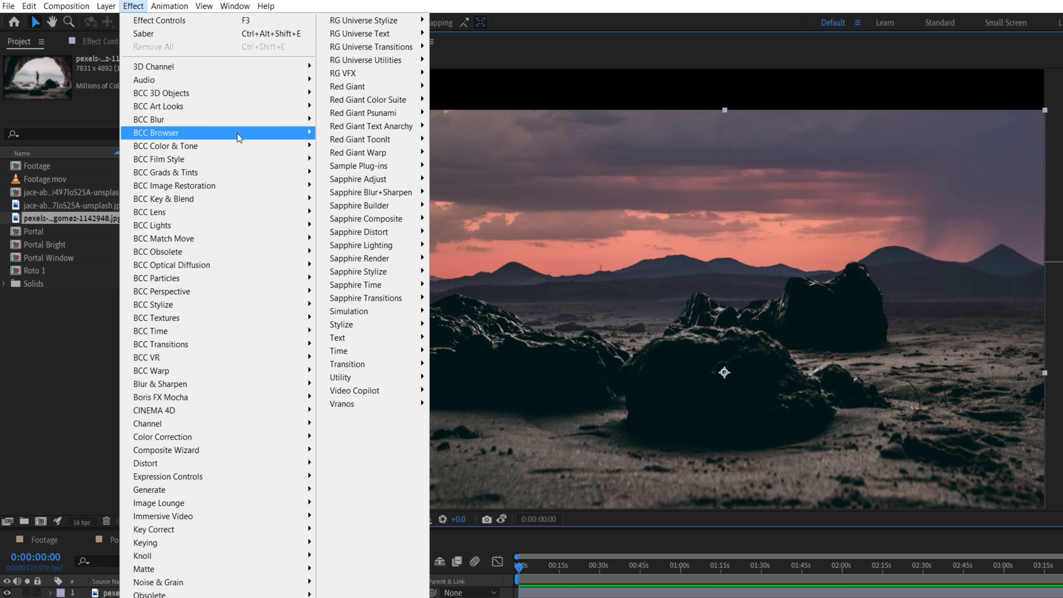
pyautogui.moveTo(368, 325)
pyautogui.click(482, 563)
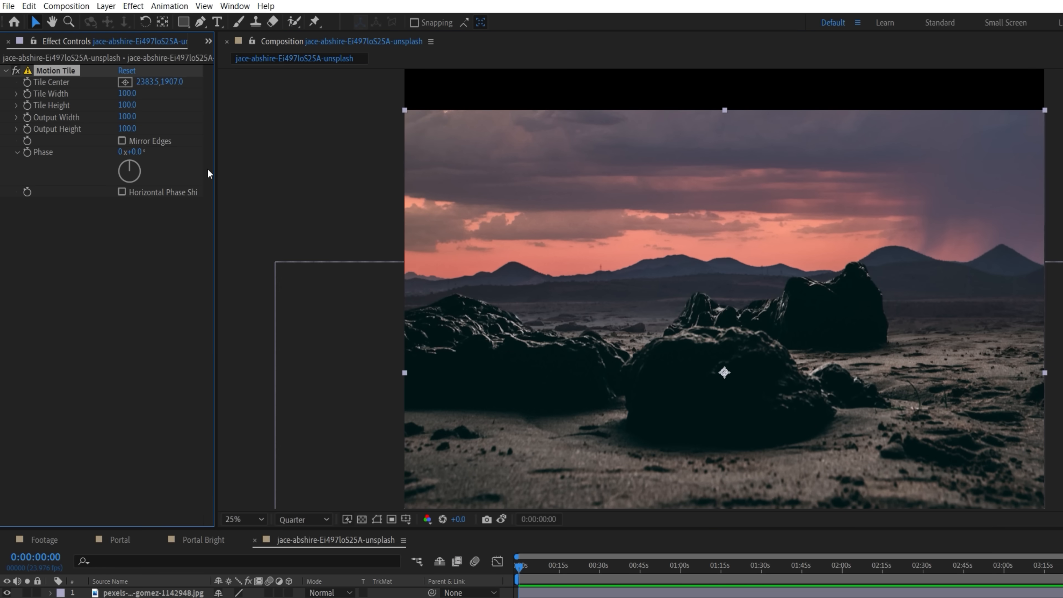
pyautogui.click(126, 128)
pyautogui.write('120')
pyautogui.press('Return')
# Add Curves to the pexels image layer, pulling down the upper tones and slightly lifting the blacks
pyautogui.click(175, 593)
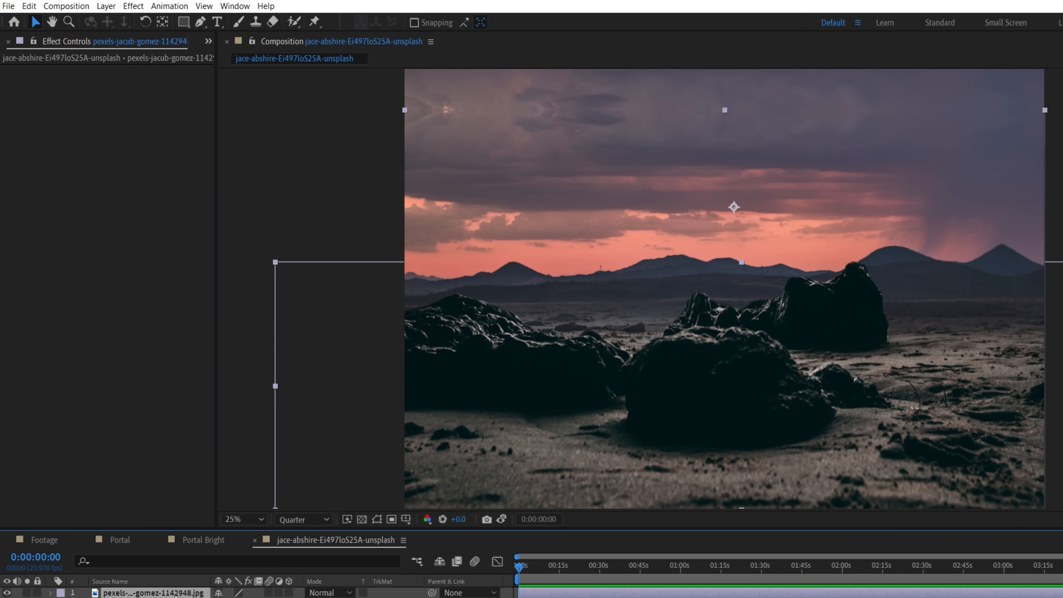
pyautogui.click(133, 6)
pyautogui.moveTo(176, 438)
pyautogui.click(350, 557)
pyautogui.moveTo(152, 169); pyautogui.dragTo(166, 173)
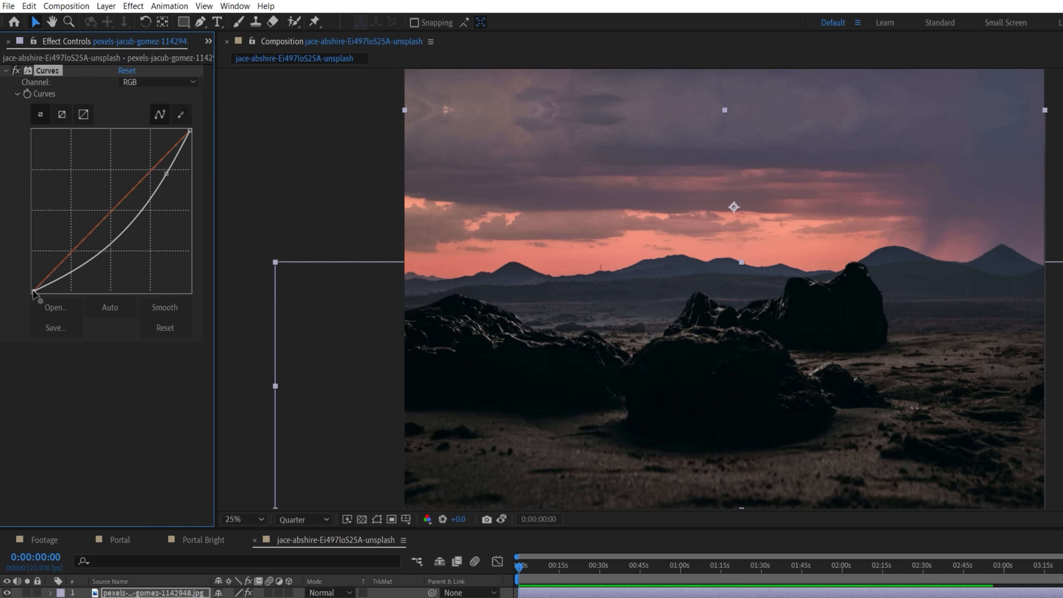
pyautogui.moveTo(33, 292); pyautogui.dragTo(32, 282)
pyautogui.moveTo(66, 262); pyautogui.dragTo(67, 266)
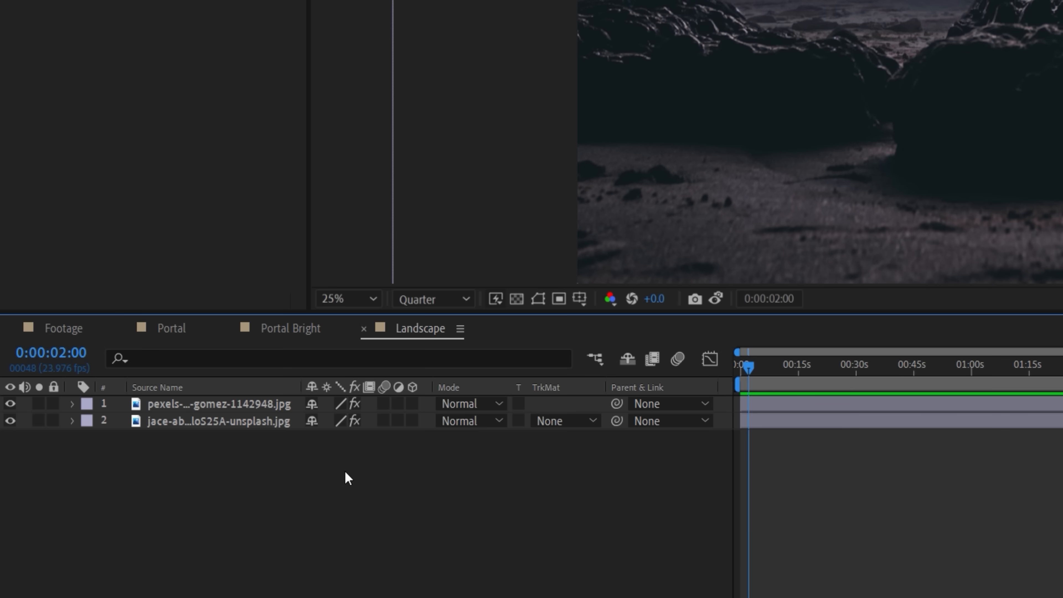
# Create an adjustment layer named Red at the top of the Landscape composition
pyautogui.rightClick(407, 459)
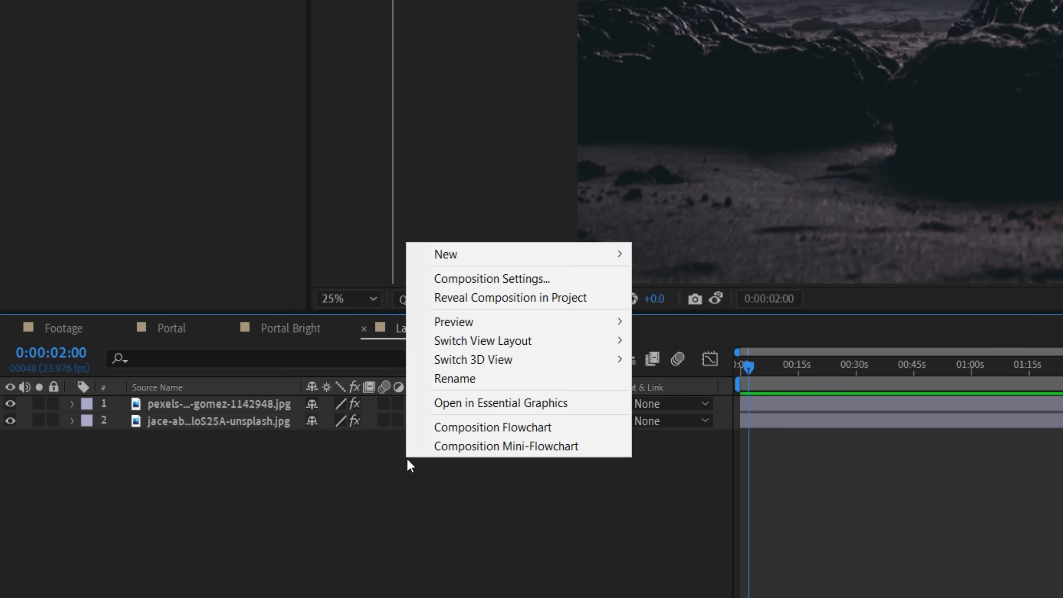
pyautogui.moveTo(444, 256)
pyautogui.click(697, 390)
pyautogui.press('Return')
pyautogui.write('Red')
pyautogui.press('Return')
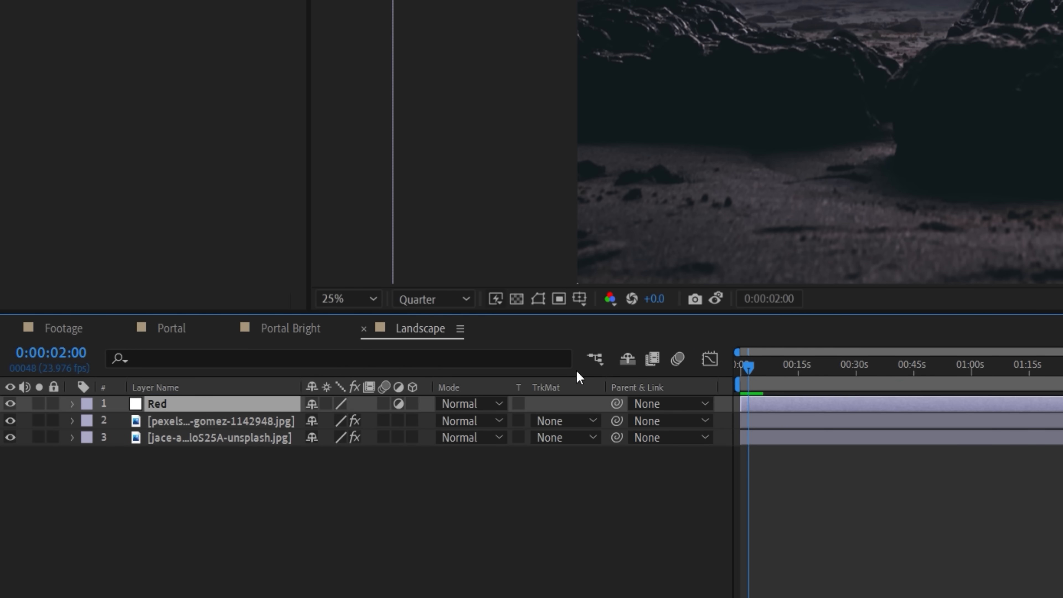
# Apply VC Color Vibrance to the Red layer and set its color to orange
pyautogui.click(180, 1)
pyautogui.moveTo(536, 120)
pyautogui.click(669, 192)
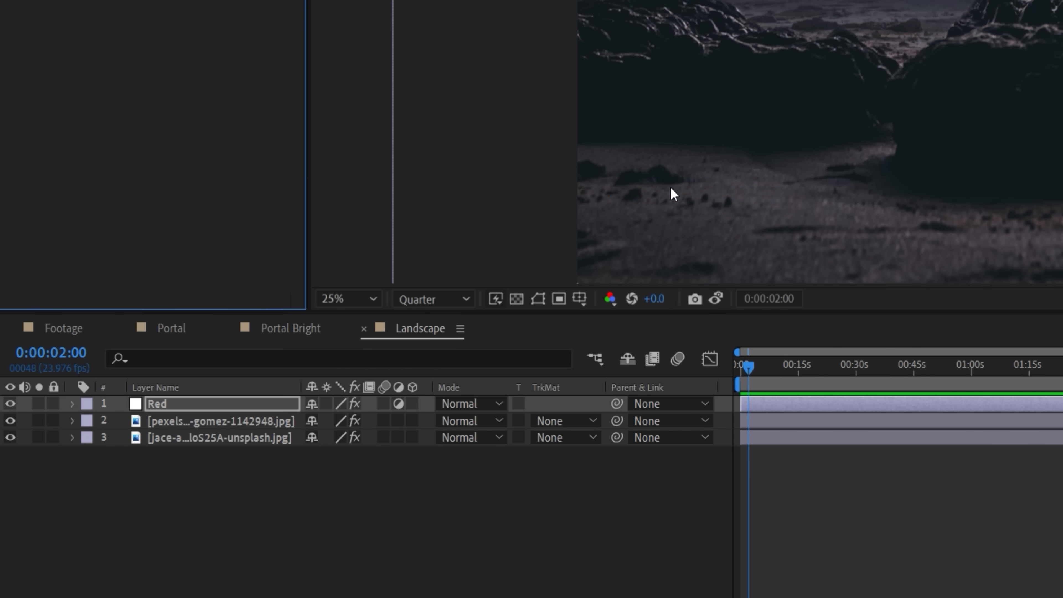
pyautogui.click(136, 84)
pyautogui.click(328, 333)
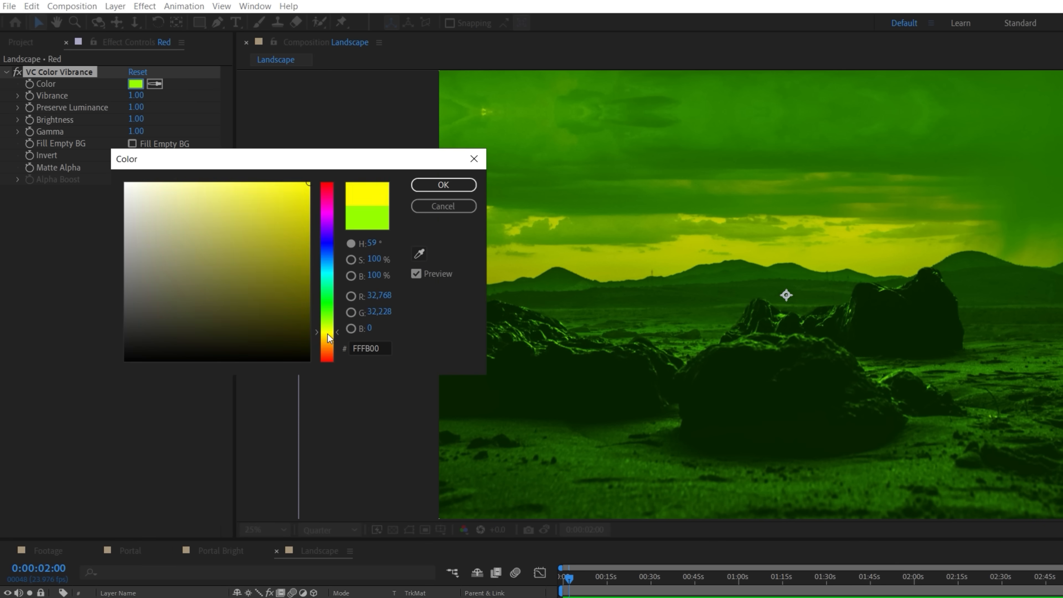
pyautogui.moveTo(327, 334); pyautogui.dragTo(328, 346)
pyautogui.click(440, 186)
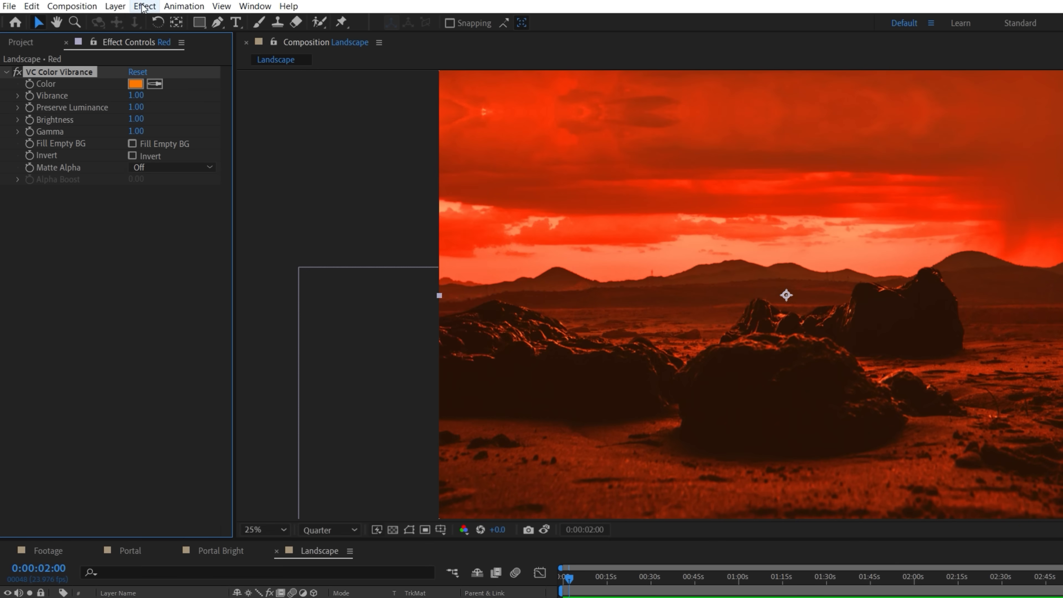
# Add Tint to the Red layer with Amount to Tint at about 41% to mute the color
pyautogui.click(145, 6)
pyautogui.moveTo(213, 445)
pyautogui.click(368, 597)
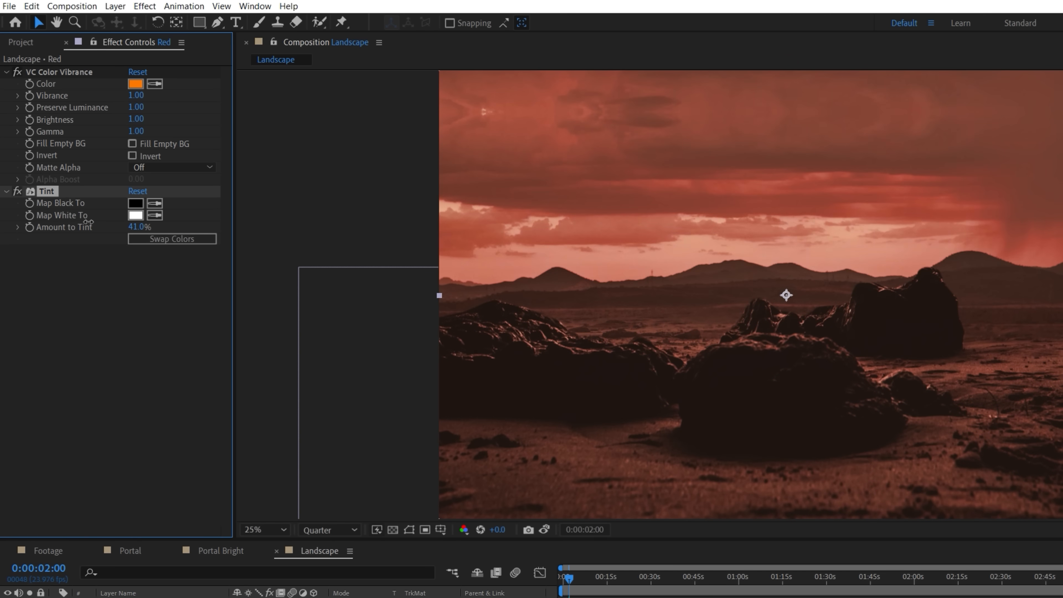
# Add the Landscape composition to Portal Bright as the lowest layer, beneath Smoke
pyautogui.click(215, 551)
pyautogui.click(22, 42)
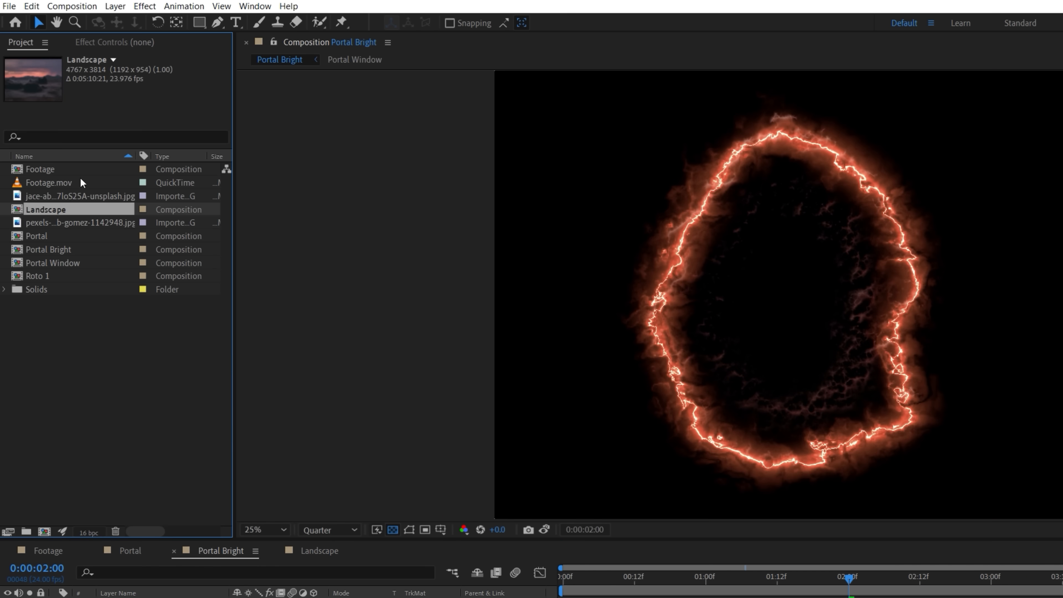
pyautogui.moveTo(73, 209); pyautogui.dragTo(167, 595)
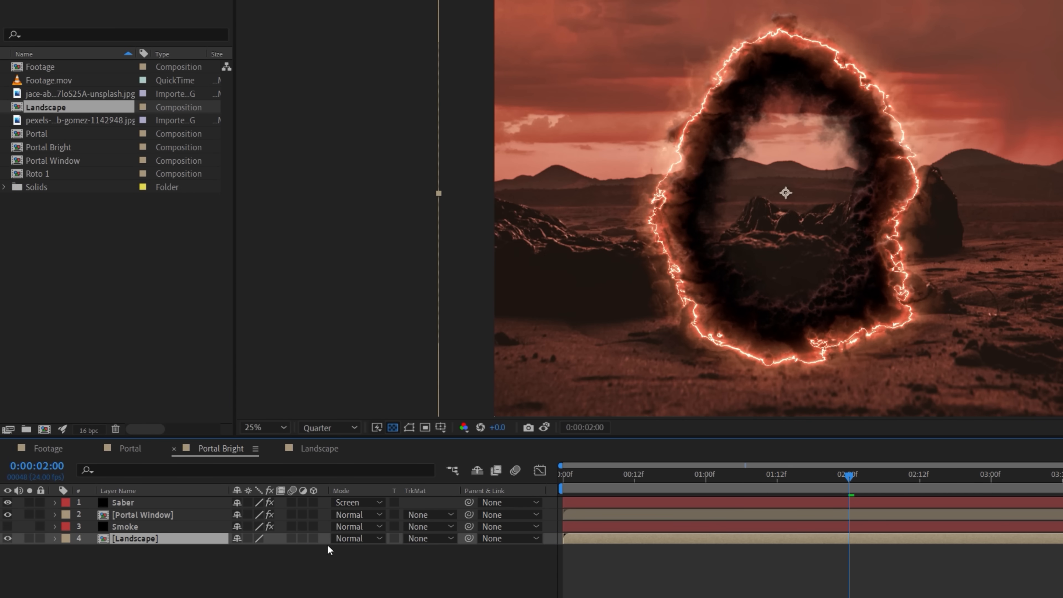
# Matte the Landscape layer with Smoke's alpha and scale it down to about 56% so the scenery fits inside the portal
pyautogui.click(418, 539)
pyautogui.click(445, 571)
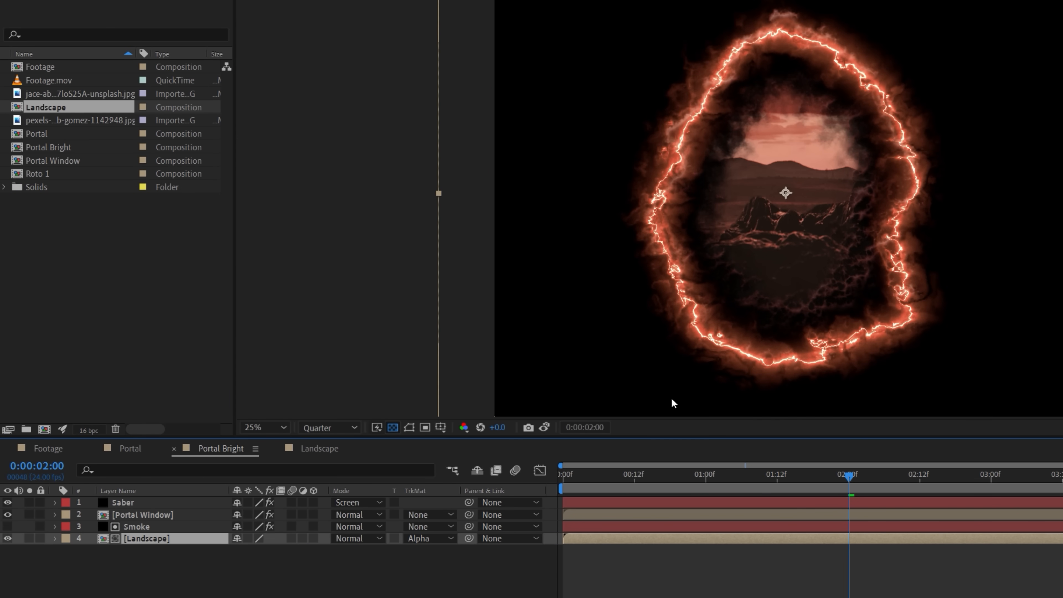
pyautogui.press('s')
pyautogui.moveTo(268, 550); pyautogui.dragTo(247, 550)
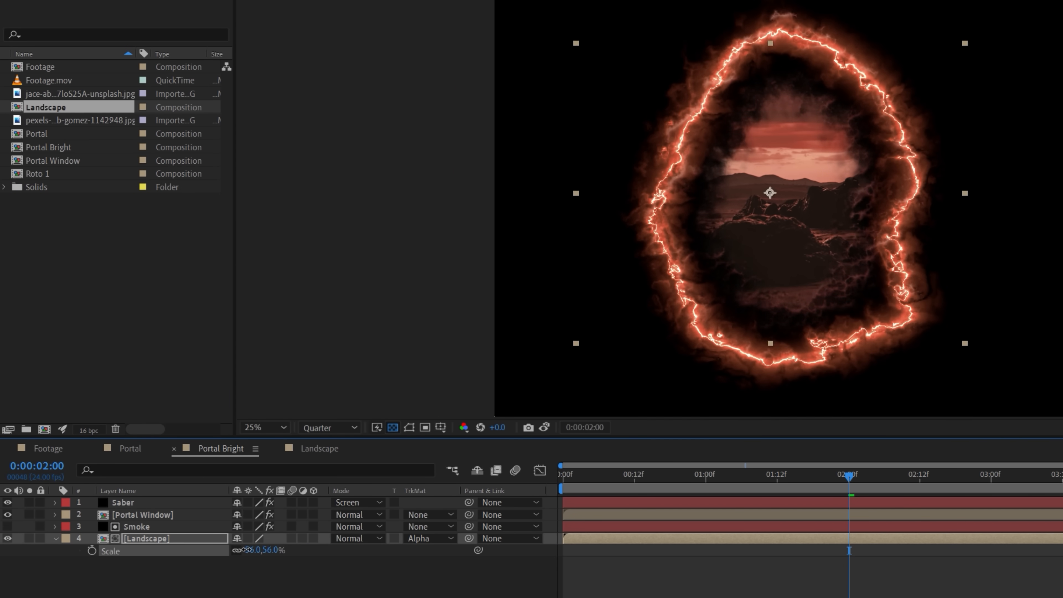
# Create an adjustment layer named Glow at the top of Portal Bright
pyautogui.rightClick(392, 571)
pyautogui.moveTo(431, 428)
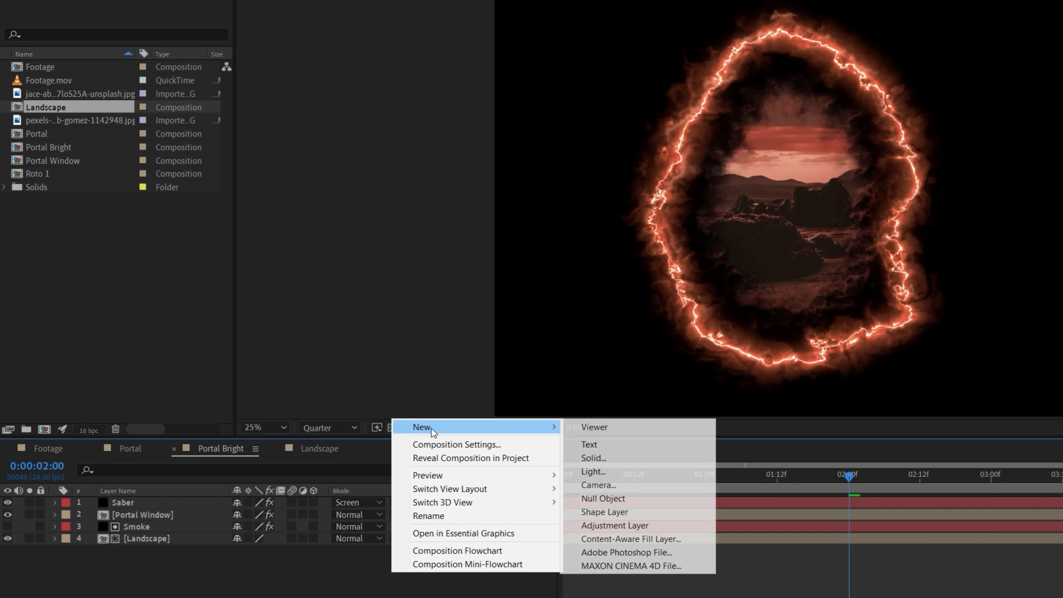
pyautogui.click(615, 525)
pyautogui.press('Return')
pyautogui.write('Glow')
pyautogui.press('Return')
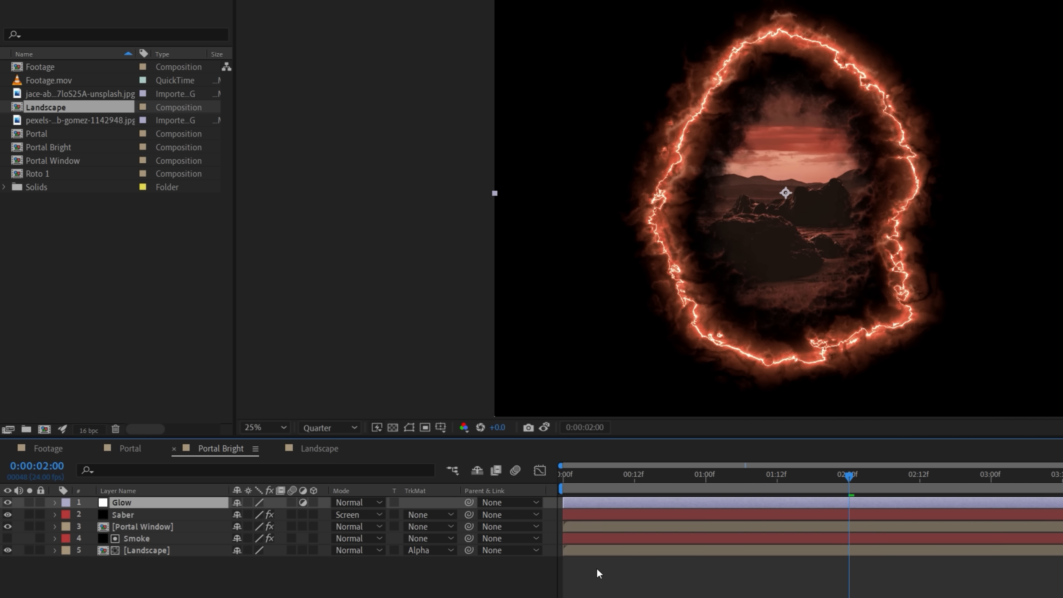
# Apply Red Giant Optical Glow to the Glow layer with Highlights Only at 62% and Amount at 14
pyautogui.click(145, 7)
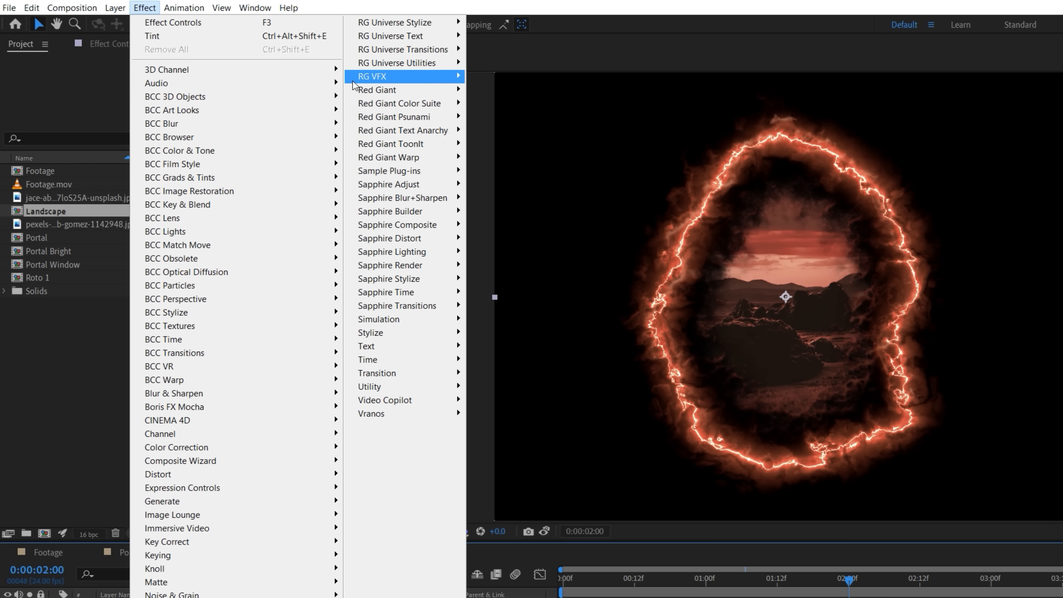
pyautogui.moveTo(356, 78)
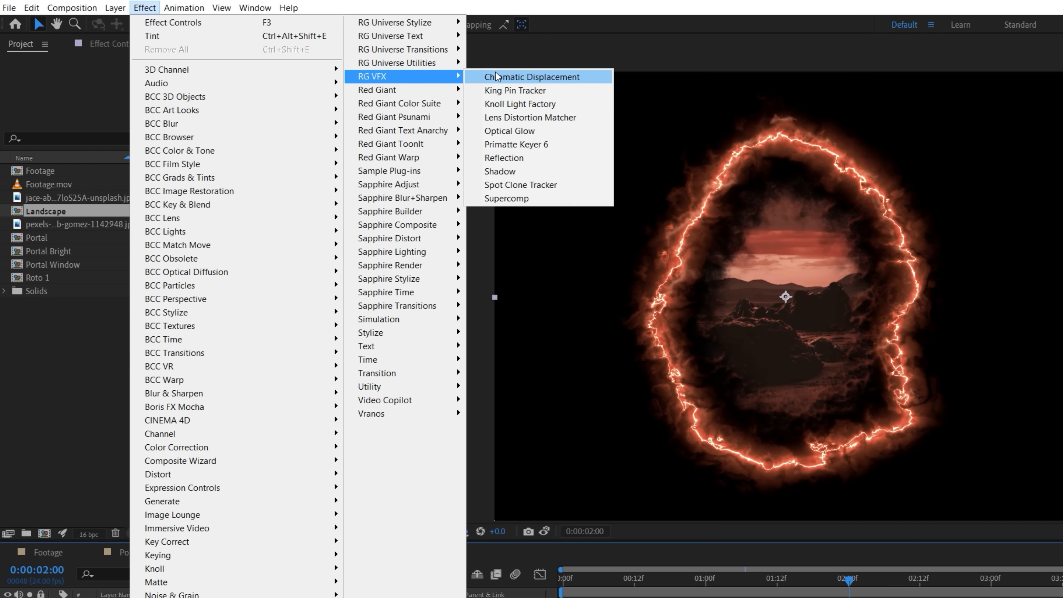
pyautogui.click(509, 131)
pyautogui.moveTo(147, 261); pyautogui.dragTo(182, 263)
pyautogui.click(138, 142)
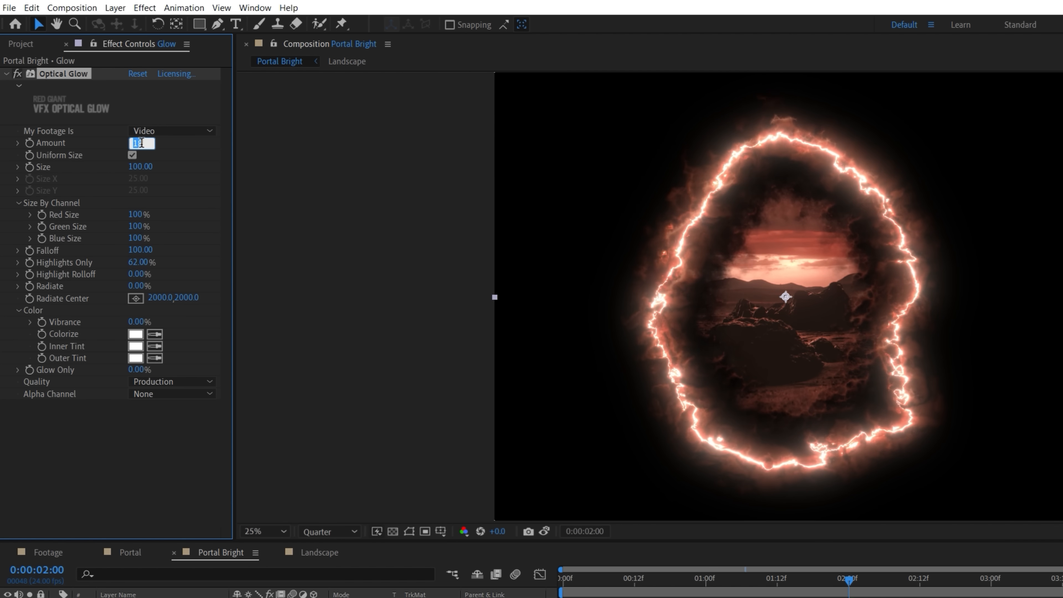
pyautogui.write('14')
pyautogui.press('Return')
# Colorize the Optical Glow orange-red and lower its Falloff to about 54
pyautogui.click(136, 334)
pyautogui.moveTo(276, 187); pyautogui.dragTo(280, 174)
pyautogui.click(327, 360)
pyautogui.press('Return')
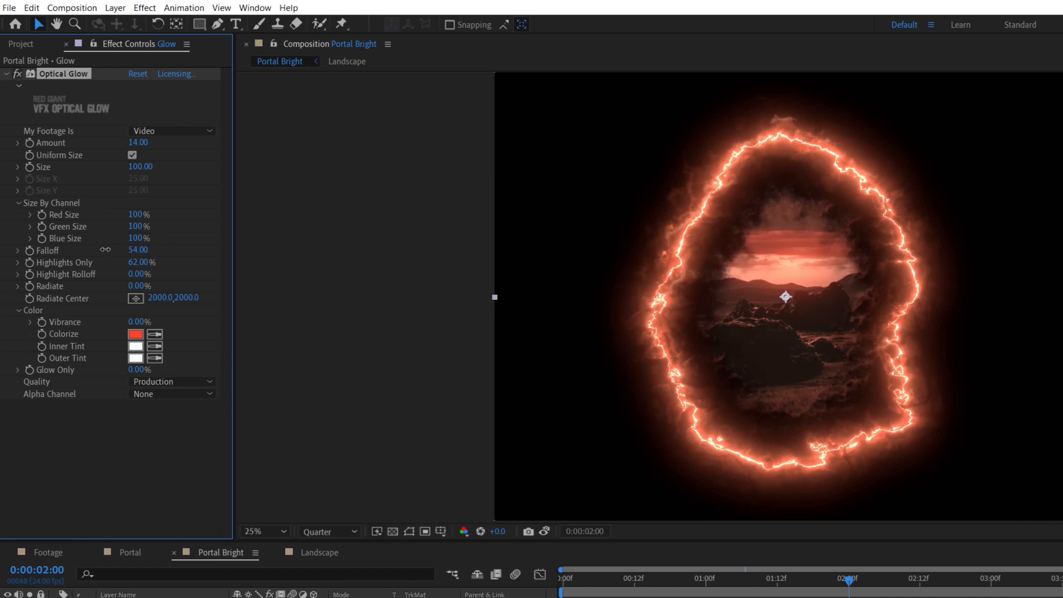
# Add Curves to the Landscape layer in Portal Bright and shape the curve to brighten its midtones and highlights
pyautogui.click(144, 7)
pyautogui.moveTo(178, 446)
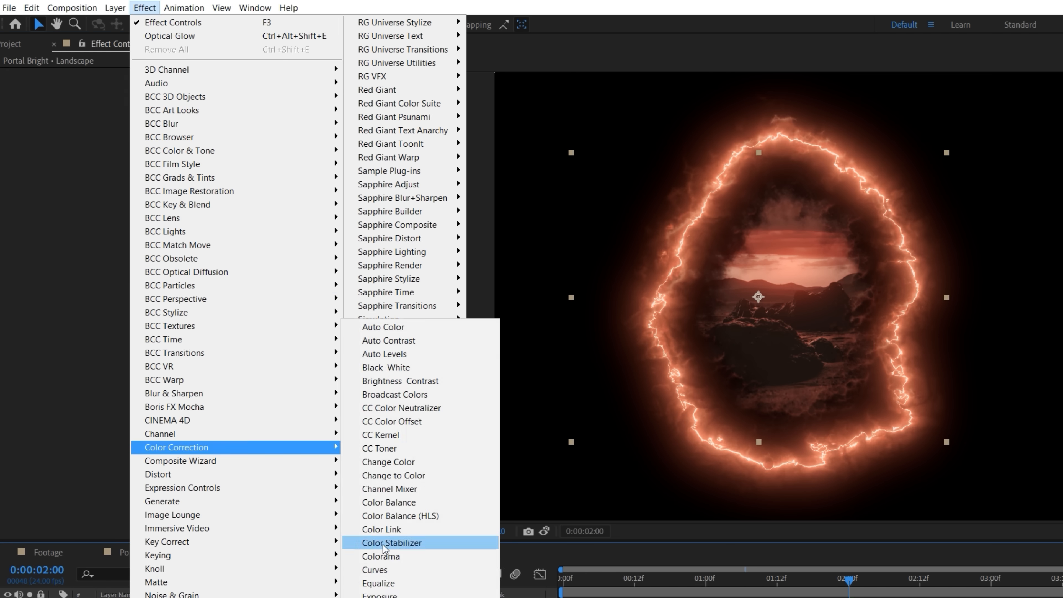
pyautogui.click(380, 572)
pyautogui.moveTo(47, 289); pyautogui.dragTo(75, 260)
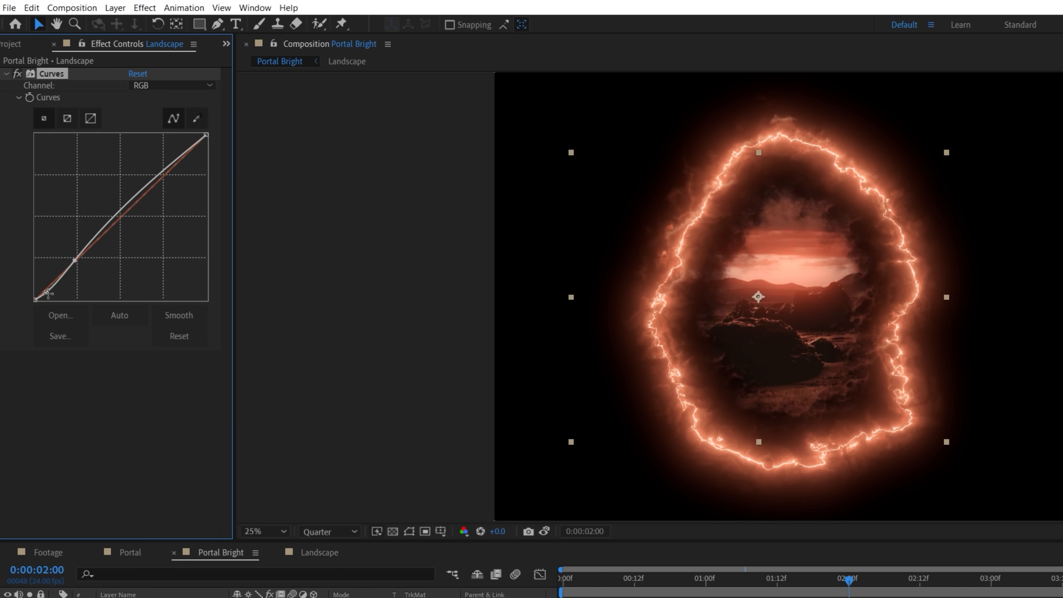
pyautogui.moveTo(119, 210); pyautogui.dragTo(164, 150)
pyautogui.moveTo(135, 178); pyautogui.dragTo(135, 188)
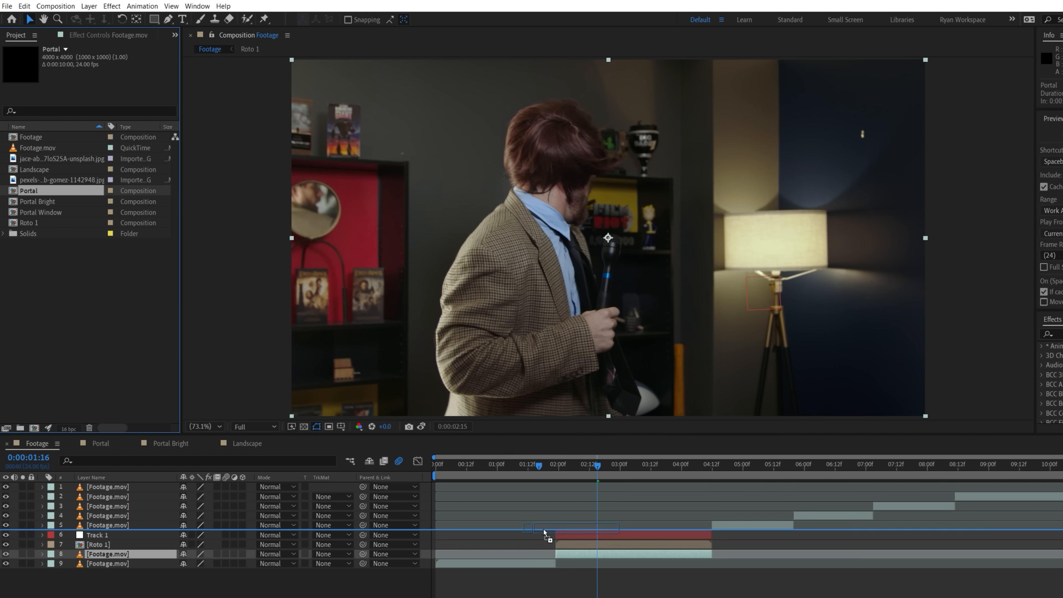
# Place Portal and Portal Bright beneath Roto 1 in the Footage composition and set Portal Bright's blending mode to Screen
pyautogui.moveTo(544, 532); pyautogui.dragTo(560, 550)
pyautogui.click(276, 554)
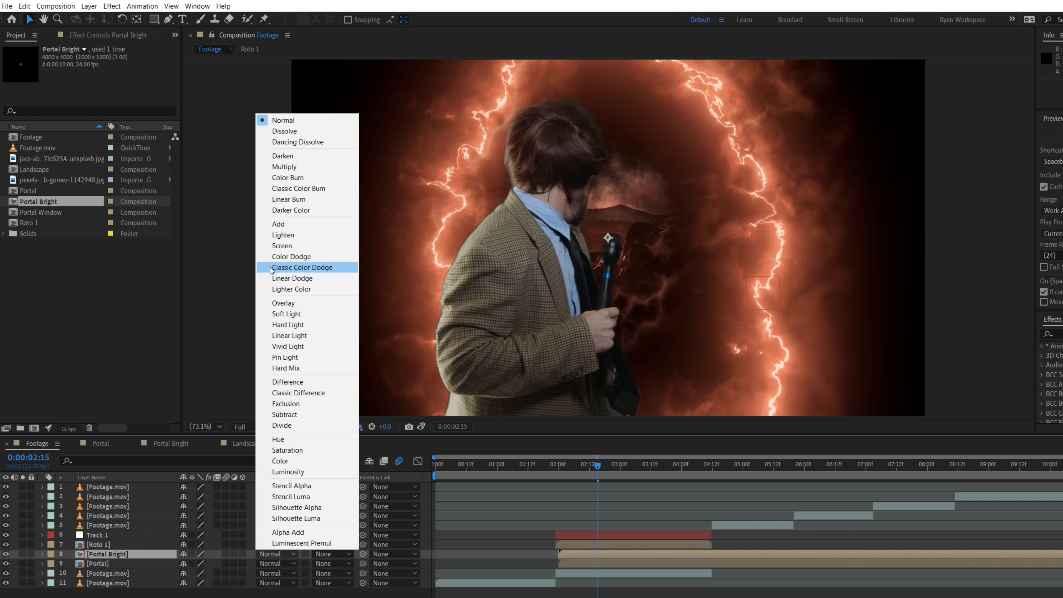
pyautogui.click(273, 246)
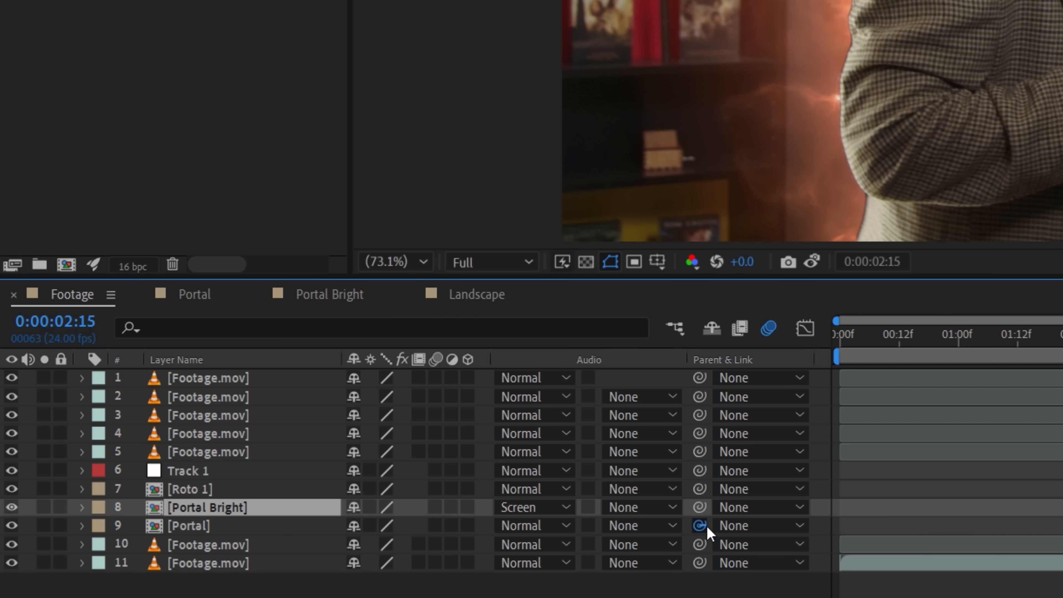
# Parent the Portal layer to Portal Bright and Portal Bright to the Track 1 null
pyautogui.moveTo(707, 529); pyautogui.dragTo(241, 514)
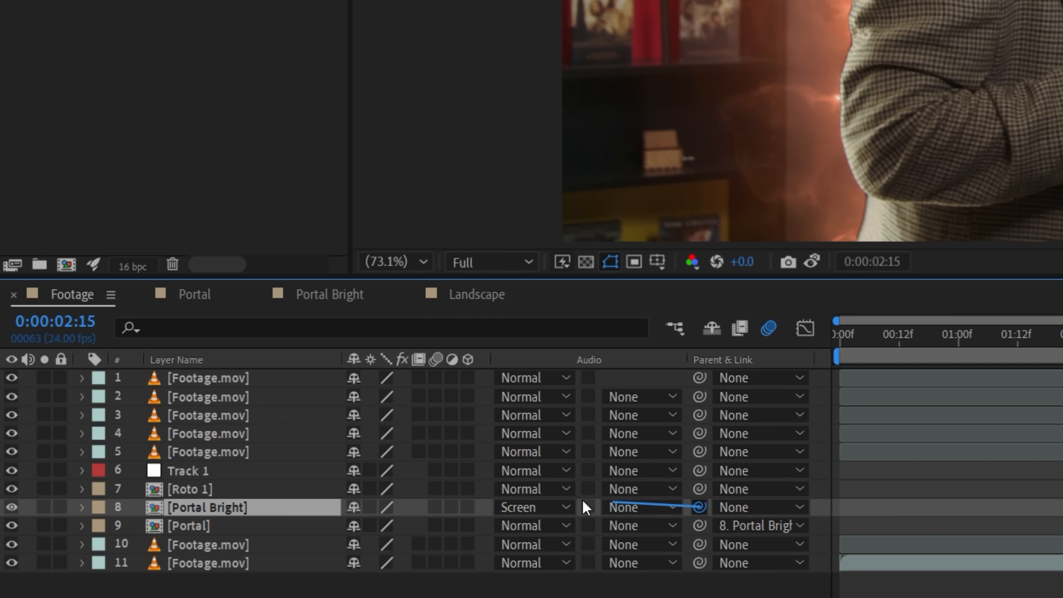
pyautogui.moveTo(583, 501); pyautogui.dragTo(211, 474)
# Scale Portal Bright to 52% and move the portal to the right, between the man and the lamp
pyautogui.press('s')
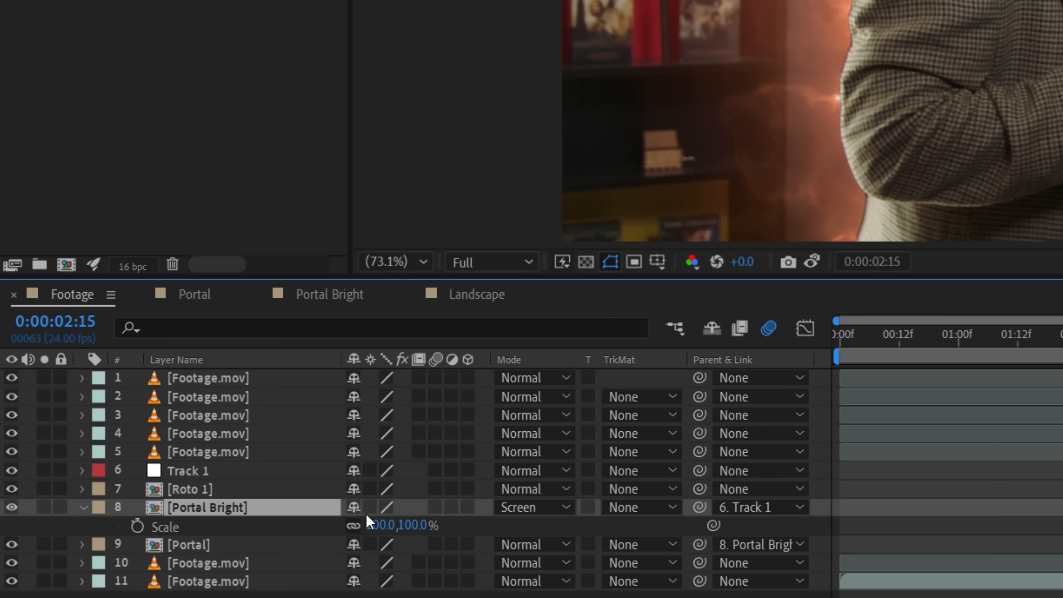
pyautogui.moveTo(378, 525); pyautogui.dragTo(340, 525)
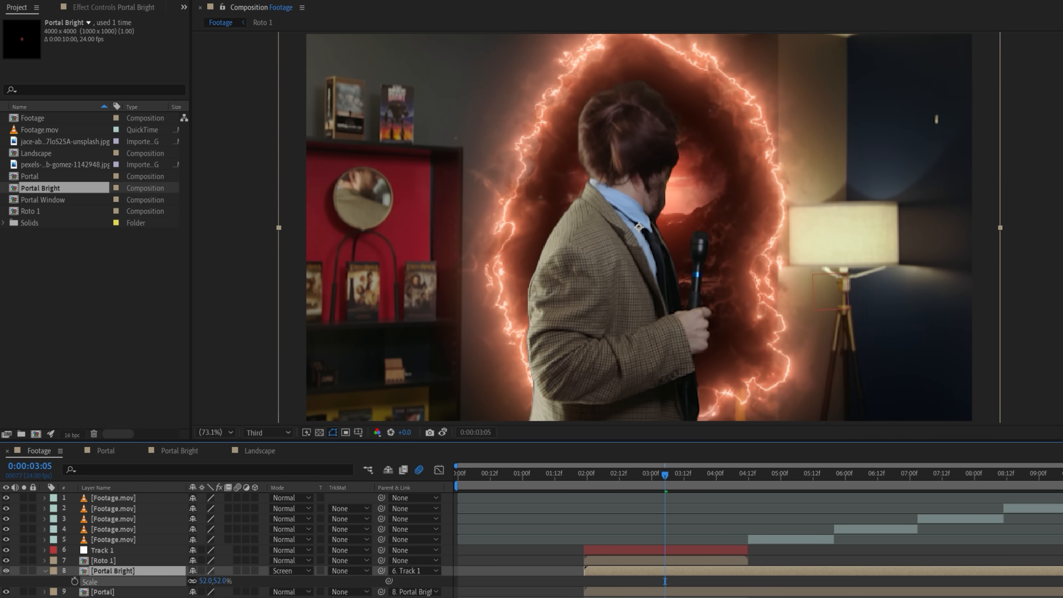
pyautogui.moveTo(628, 283); pyautogui.dragTo(728, 277)
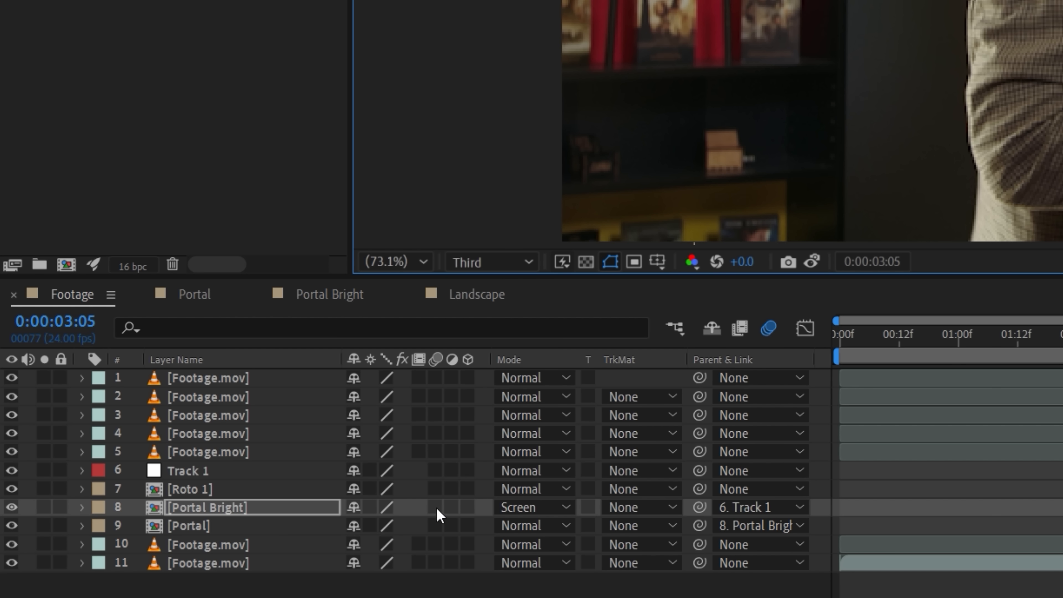
# Duplicate Track 1 and Portal Bright, pre-compose the copies as Portal Displacement Map, and hide the resulting layer
pyautogui.click(237, 592)
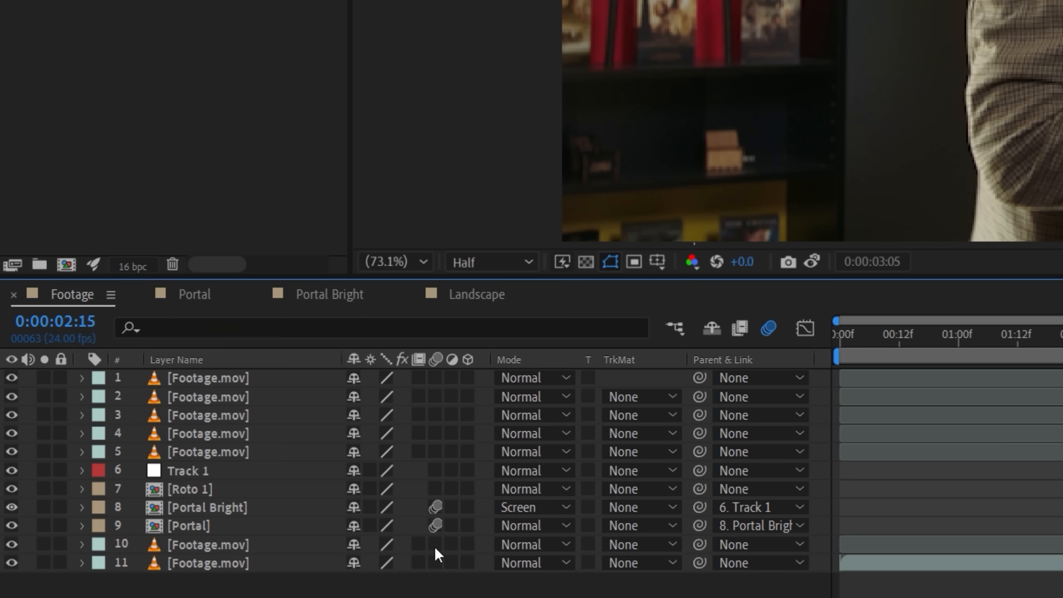
pyautogui.click(233, 507)
pyautogui.keyDown('ctrl'); pyautogui.click(226, 480); pyautogui.keyUp('ctrl')
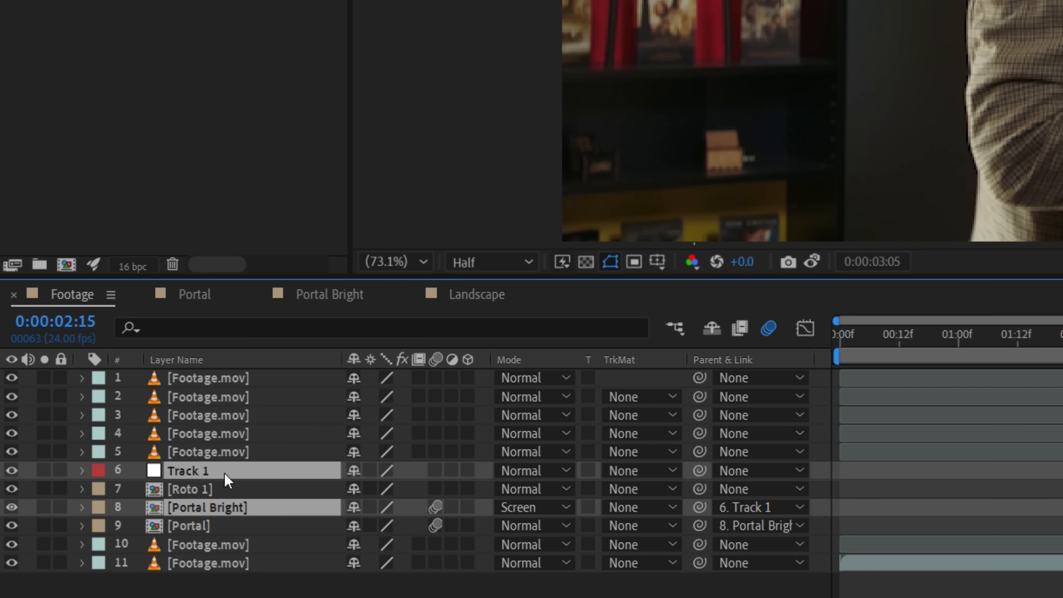
pyautogui.hotkey('ctrl', 'd')
pyautogui.rightClick(238, 485)
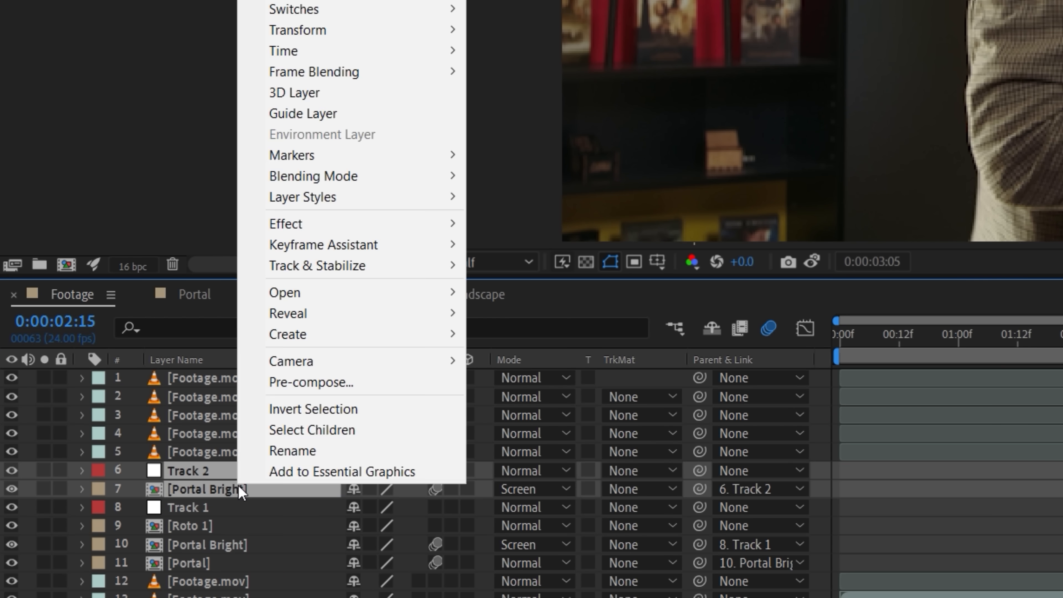
pyautogui.click(307, 387)
pyautogui.write('Portal Displacement Map')
pyautogui.press('Return')
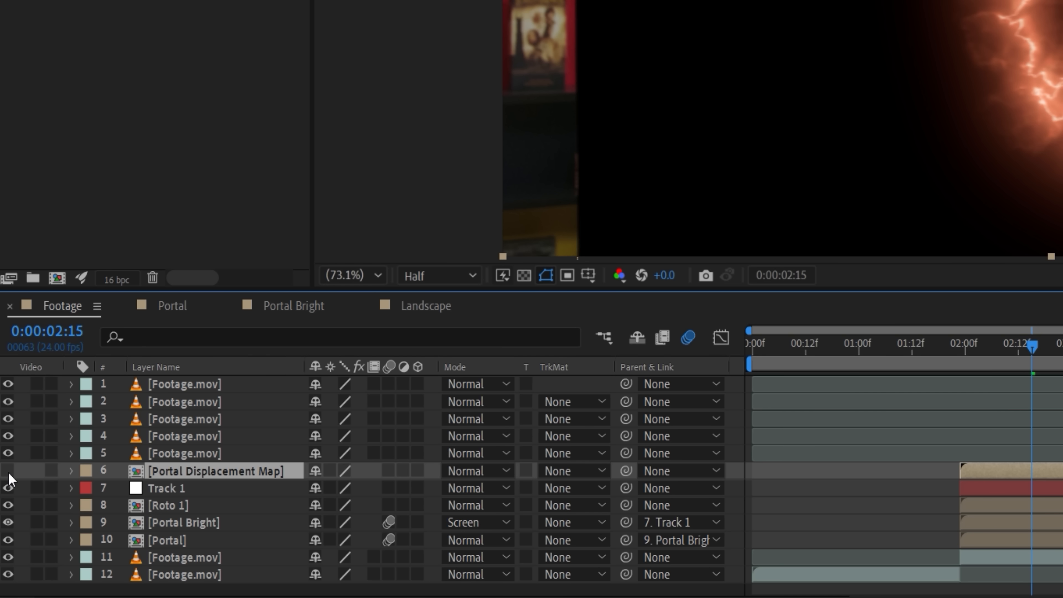
pyautogui.click(8, 471)
# Create an adjustment layer named Displacement and place it directly beneath the Portal layer in the Footage composition
pyautogui.rightClick(733, 482)
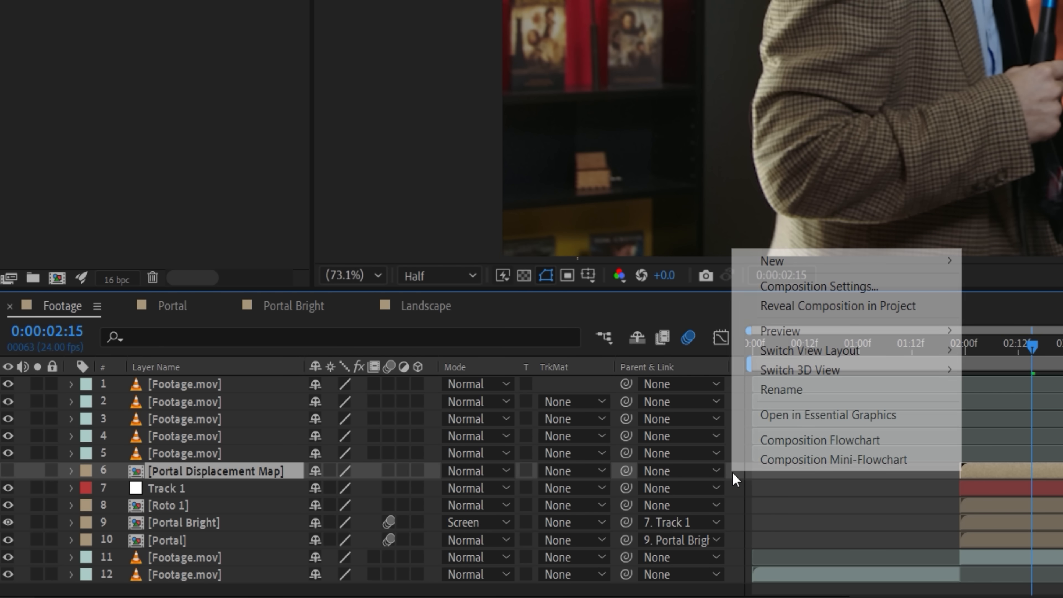
pyautogui.moveTo(771, 261)
pyautogui.click(1021, 532)
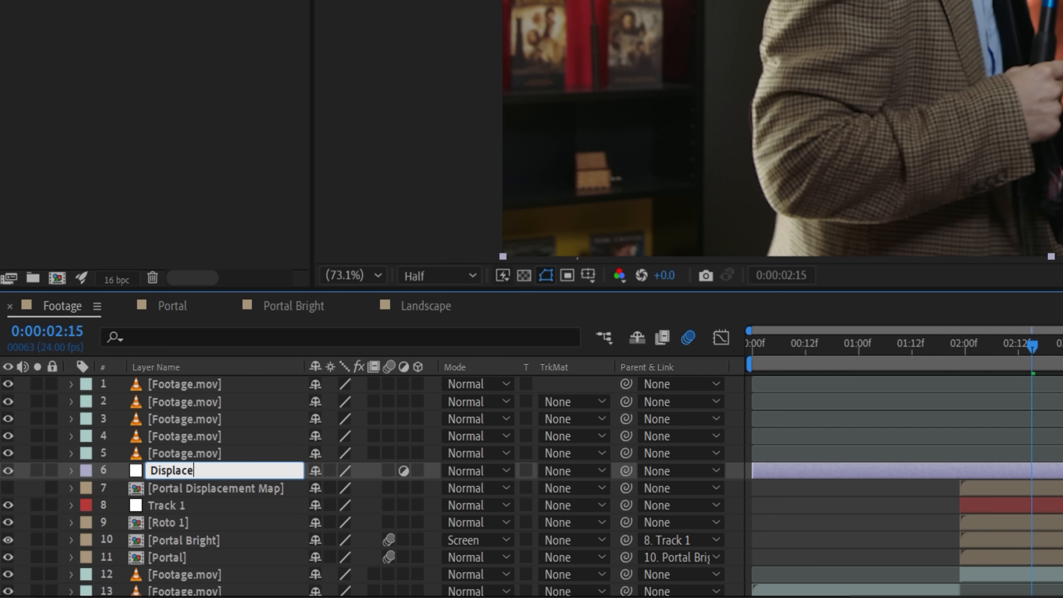
pyautogui.moveTo(258, 471); pyautogui.dragTo(247, 567)
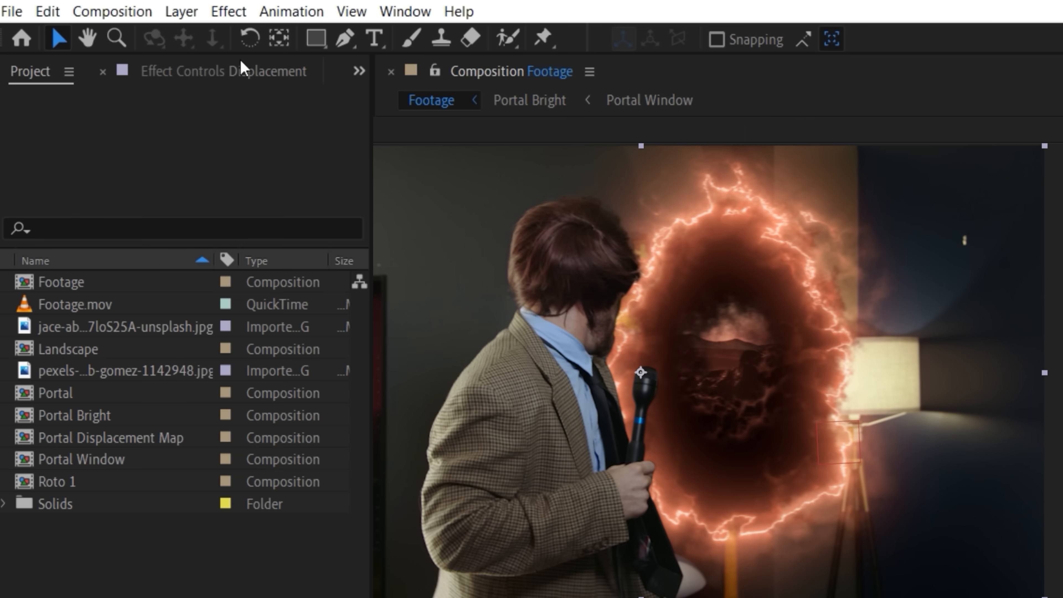
# Apply Chromatic Displacement to the Displacement layer, using Portal Displacement Map as the displacement layer with a displace amount of -82
pyautogui.click(228, 11)
pyautogui.moveTo(641, 123)
pyautogui.click(808, 126)
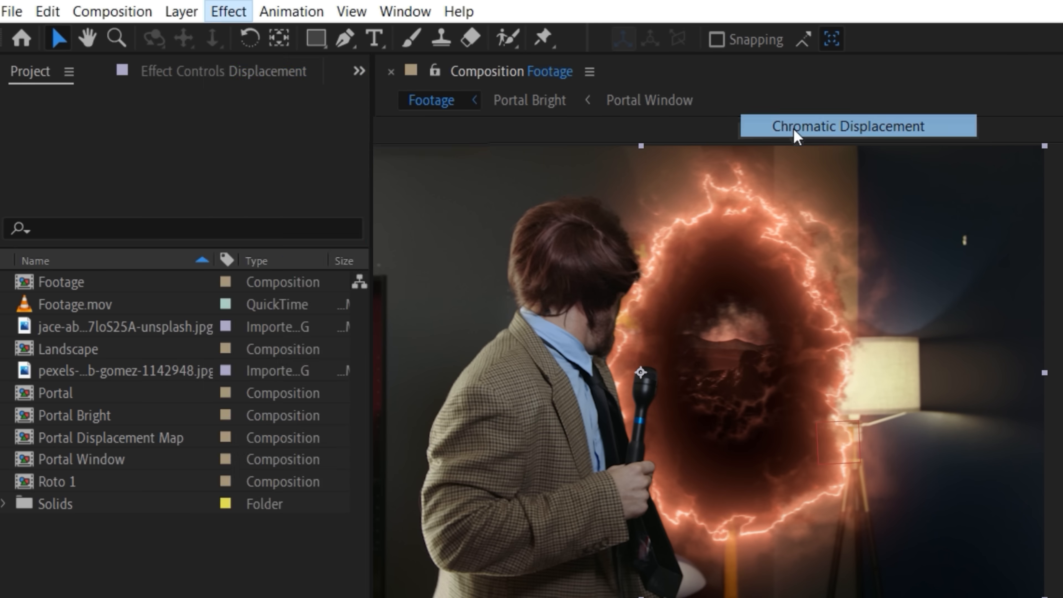
pyautogui.click(242, 218)
pyautogui.click(289, 380)
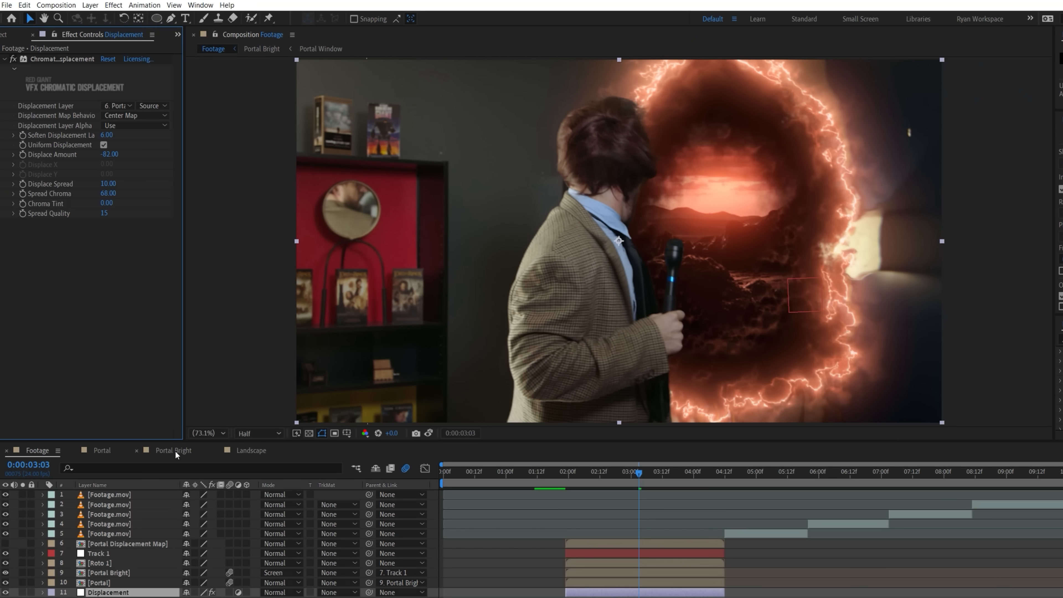
# In the Portal Bright composition, create an adjustment layer named Displacement and place it directly beneath Portal Window
pyautogui.click(176, 451)
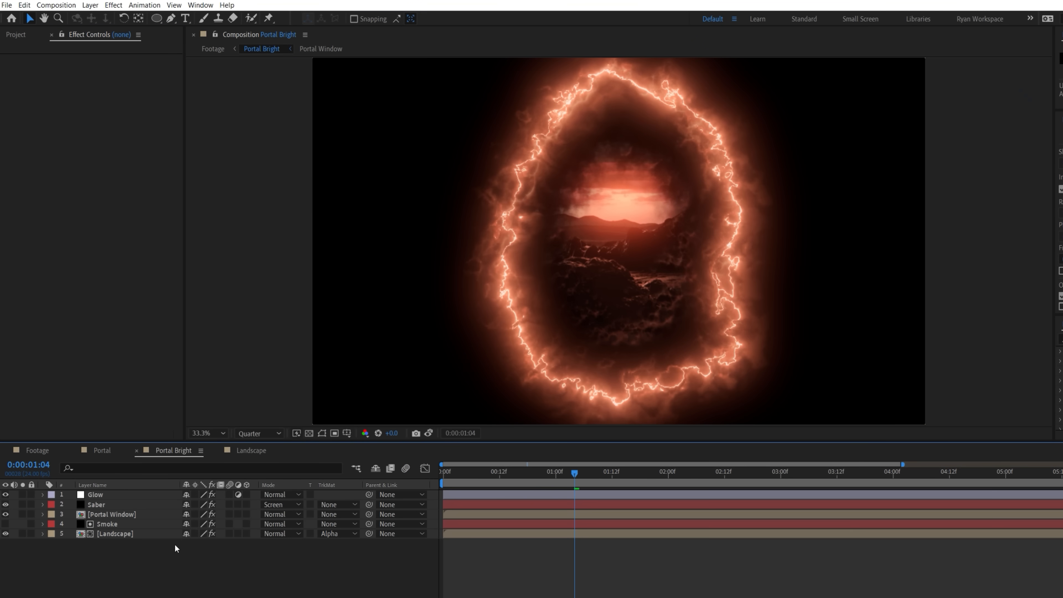
pyautogui.rightClick(176, 548)
pyautogui.moveTo(209, 433)
pyautogui.click(343, 511)
pyautogui.moveTo(150, 496); pyautogui.dragTo(148, 521)
pyautogui.press('Return')
pyautogui.write('displac')
# Apply CC Vector Blur to the Displacement layer in Portal Bright and choose its vector map layer and map property
pyautogui.click(113, 5)
pyautogui.moveTo(136, 321)
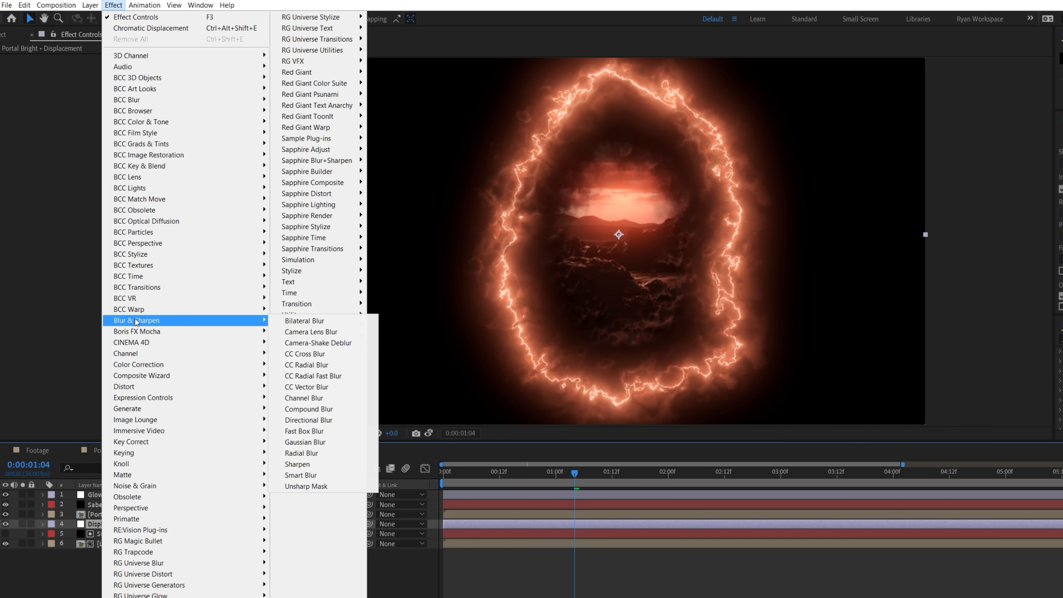
pyautogui.click(311, 388)
pyautogui.click(126, 109)
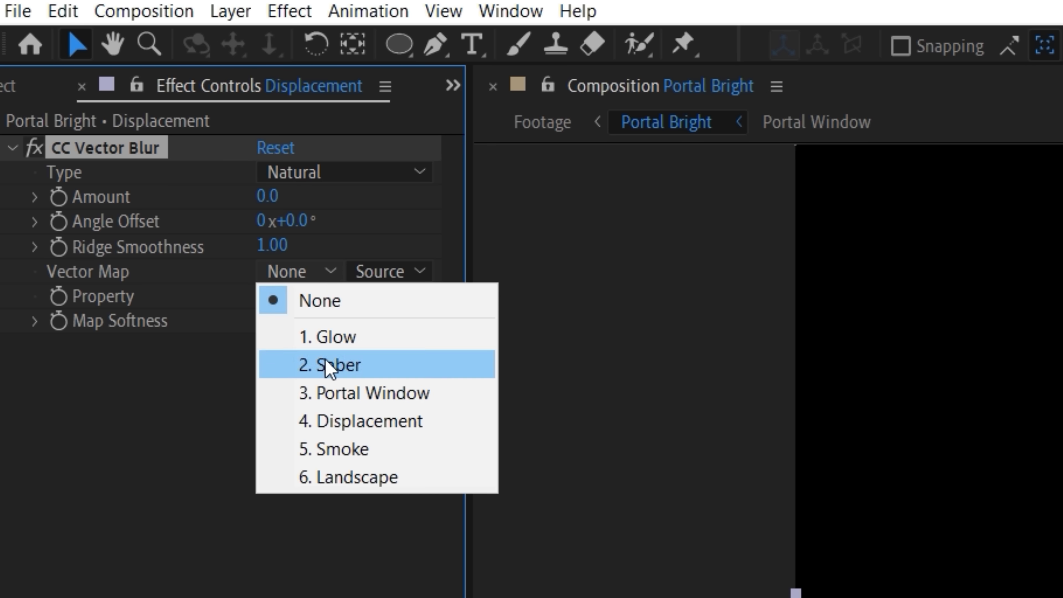
pyautogui.click(128, 156)
pyautogui.click(310, 298)
pyautogui.click(313, 411)
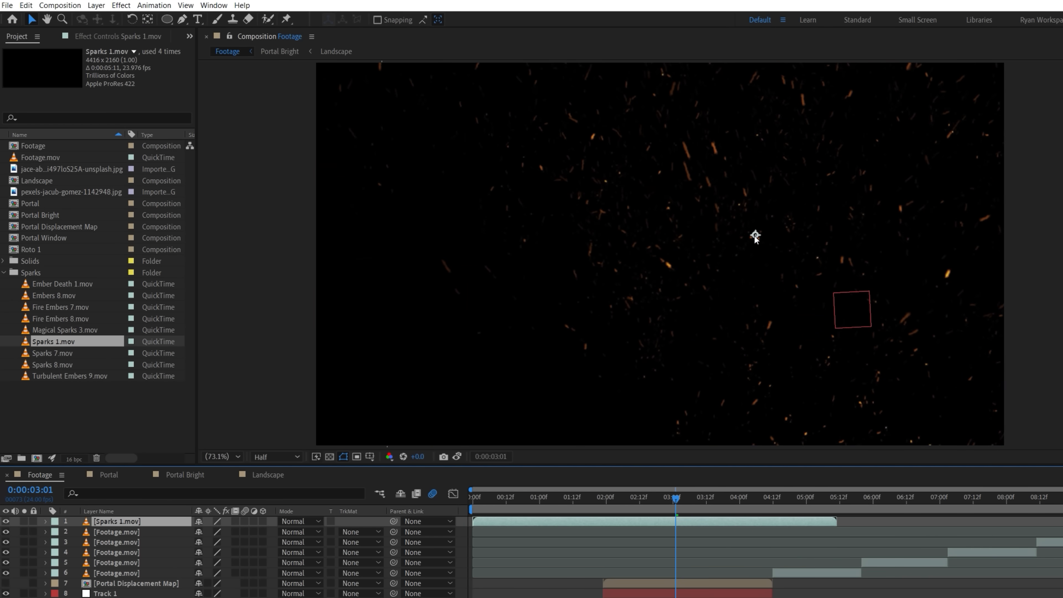
# Place Sparks 1.mov above Portal Displacement Map as a Screen layer parented to Track 1 and rotate it about a quarter turn counterclockwise
pyautogui.moveTo(169, 527); pyautogui.dragTo(173, 579)
pyautogui.moveTo(542, 573); pyautogui.dragTo(647, 571)
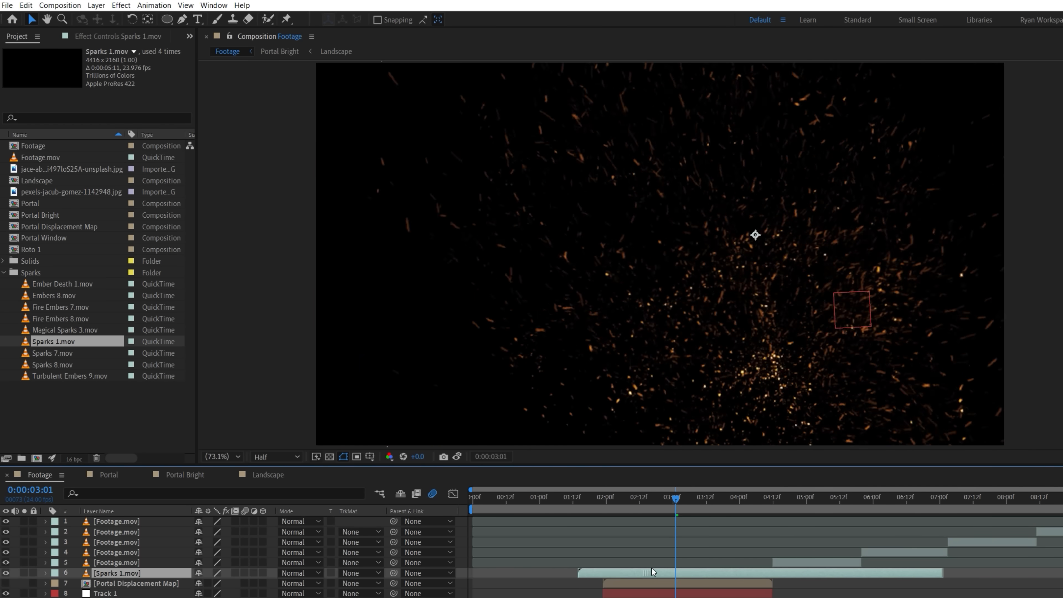
pyautogui.click(300, 573)
pyautogui.click(319, 248)
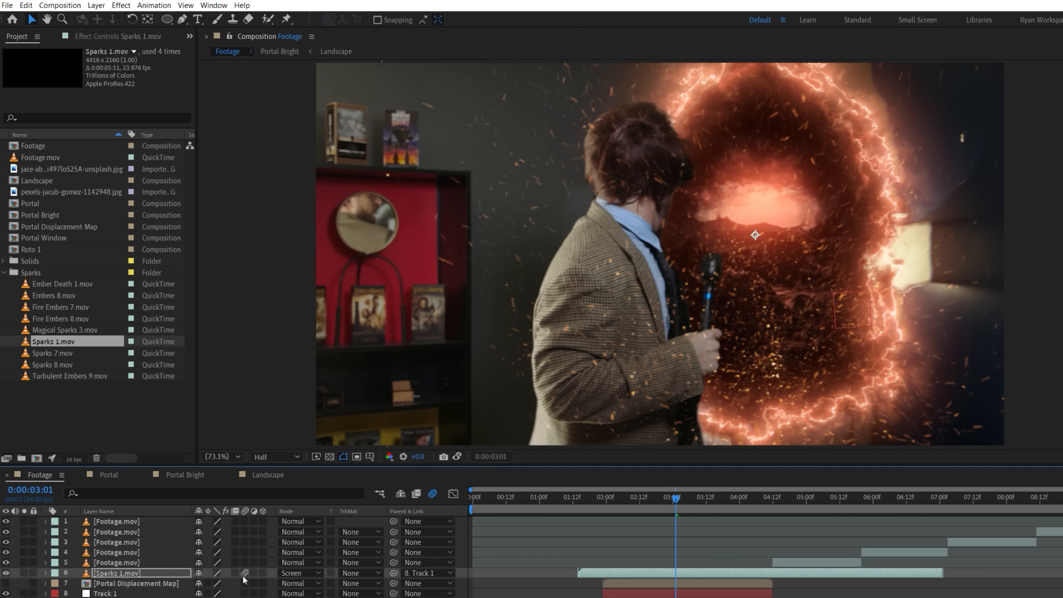
pyautogui.press('r')
pyautogui.moveTo(207, 583); pyautogui.dragTo(114, 583)
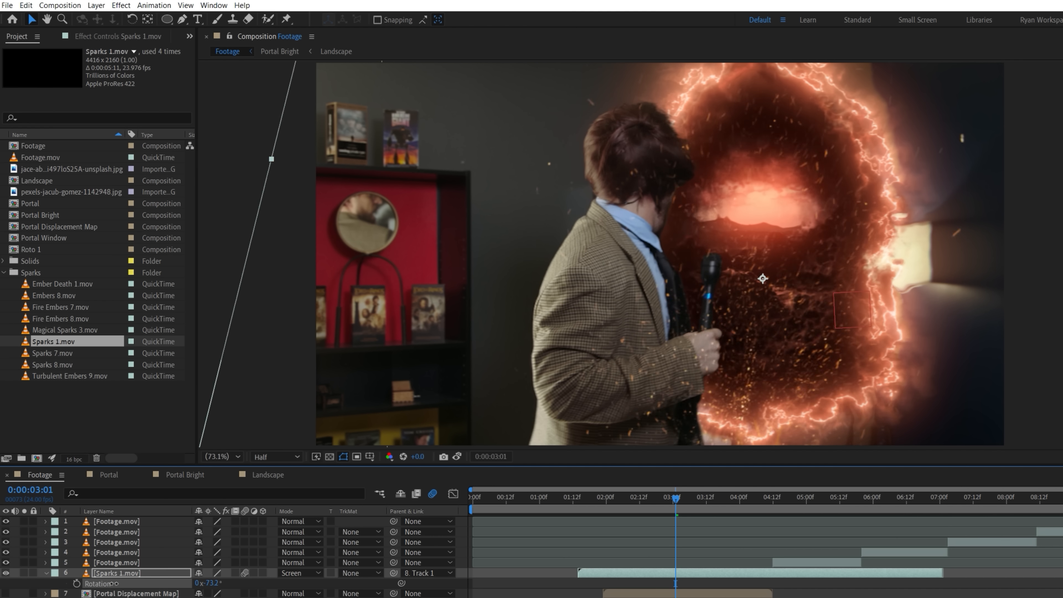
# Time-stretch the Sparks 1.mov layer to 75% and keyframe its Scale, moving the playhead back to the layer's start
pyautogui.rightClick(679, 264)
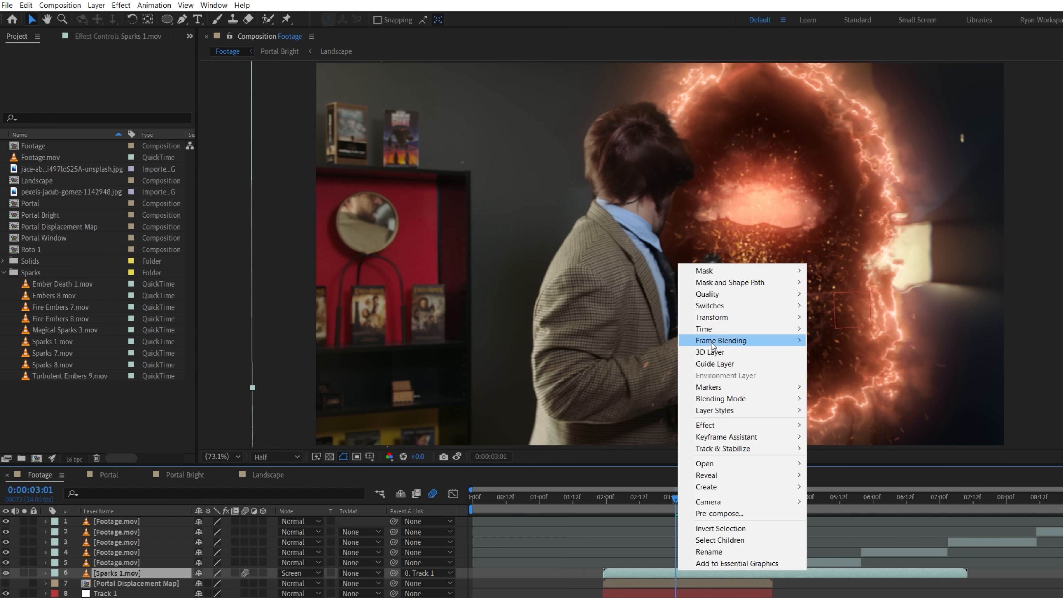
pyautogui.moveTo(745, 329)
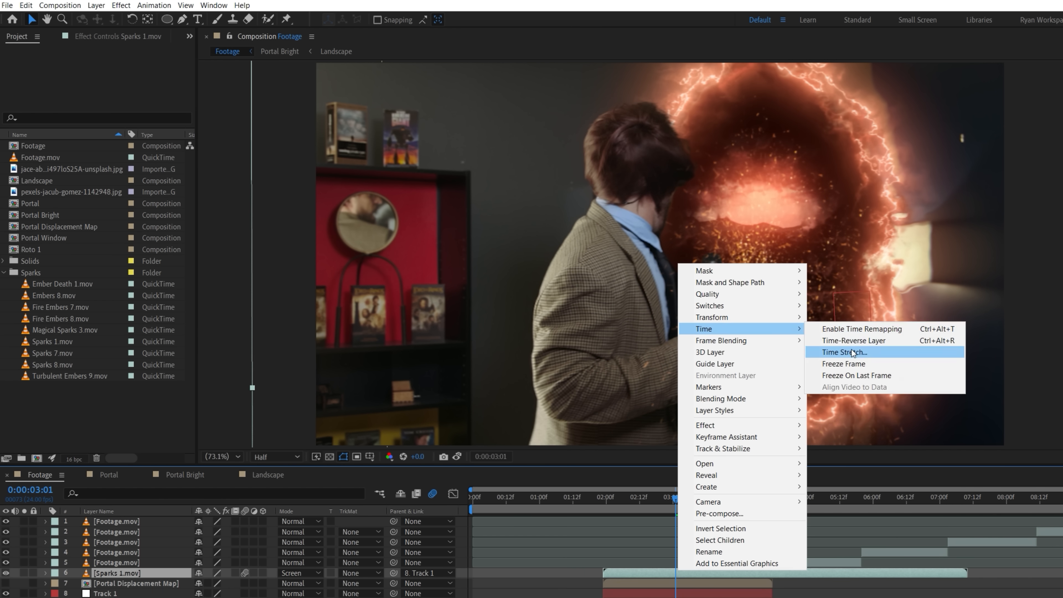
pyautogui.click(853, 351)
pyautogui.write('75')
pyautogui.press('Return')
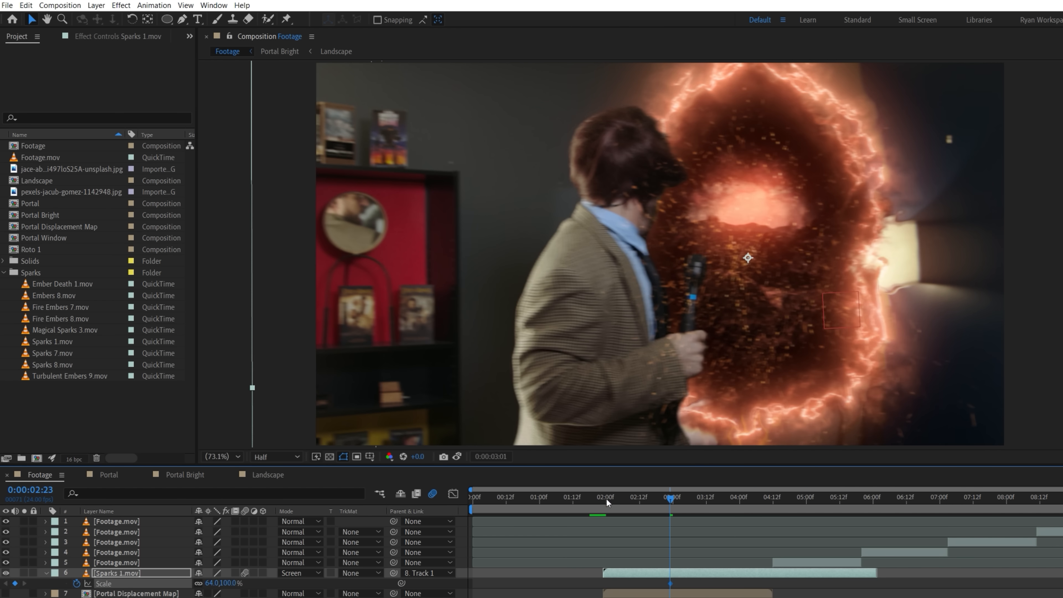
pyautogui.click(604, 500)
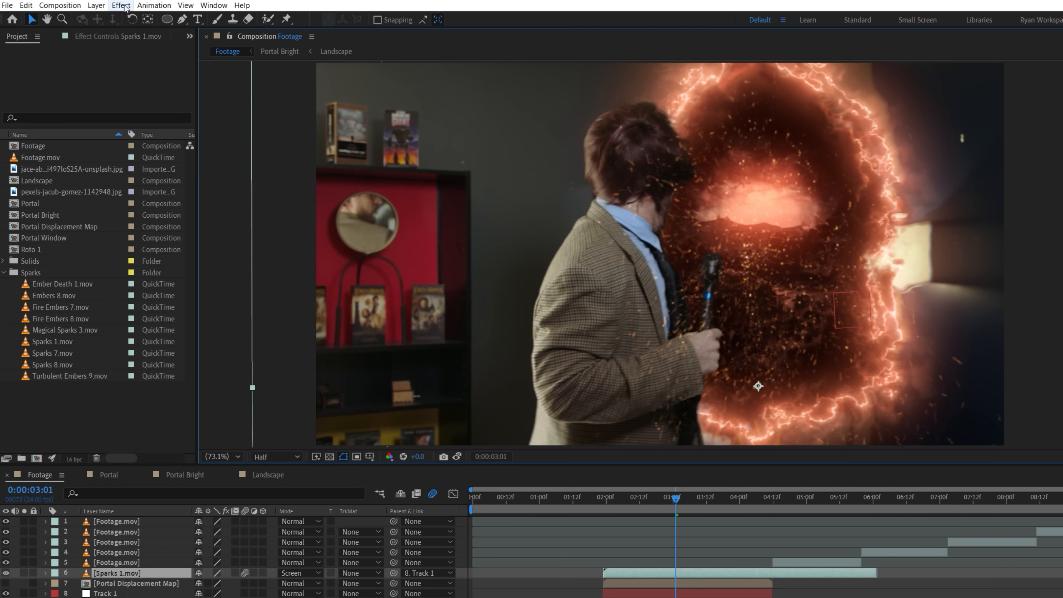
# Apply a Tint effect to Sparks 1.mov with the amount to tint at 45%
pyautogui.click(121, 5)
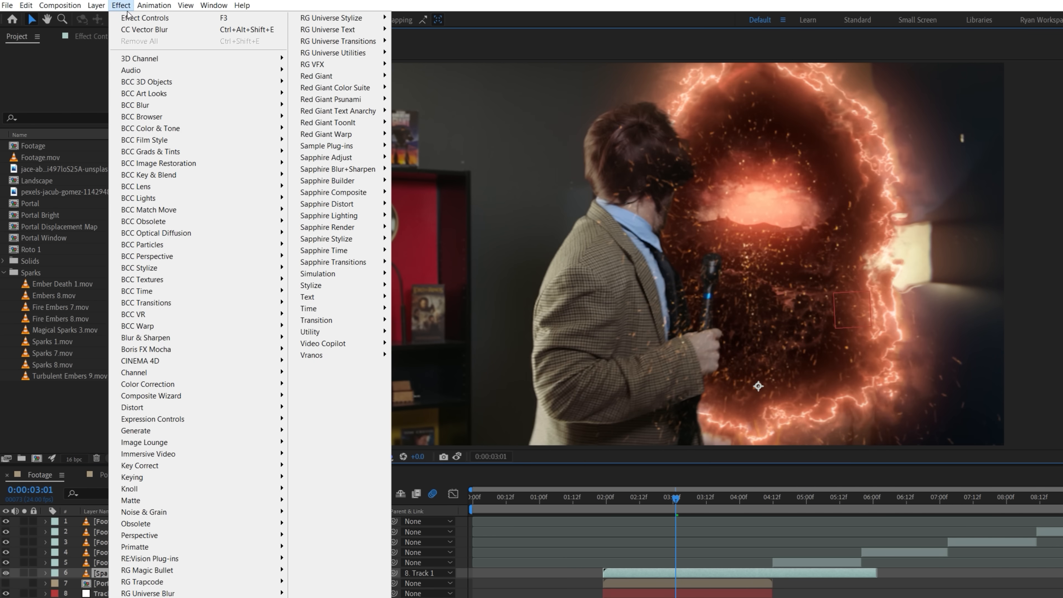
pyautogui.moveTo(180, 381)
pyautogui.click(356, 585)
# Add Curves to Sparks 1.mov, lowering the RGB midtones and raising the Red channel's curve
pyautogui.click(121, 5)
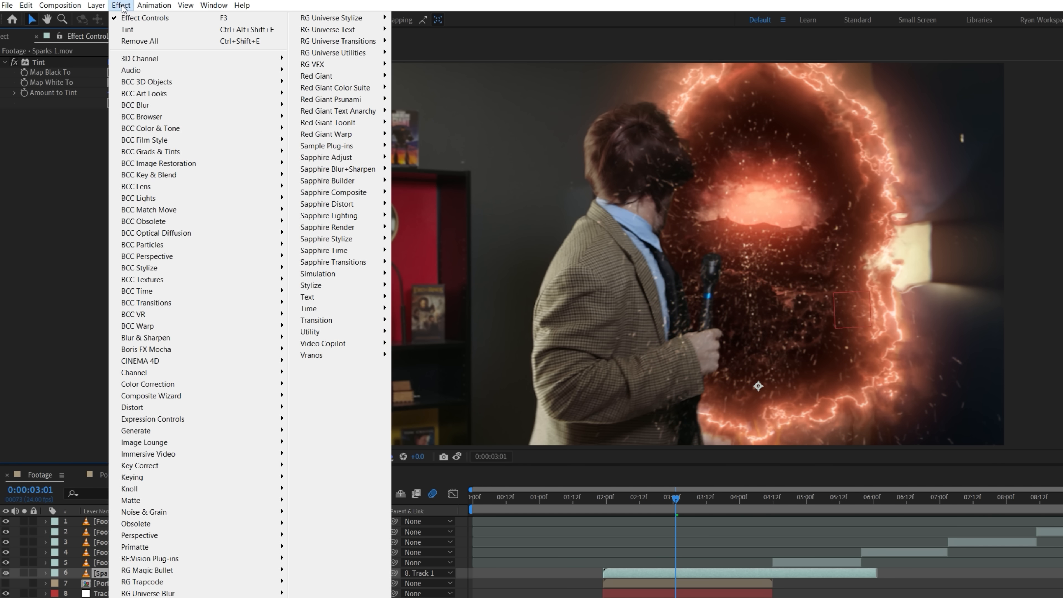
pyautogui.click(335, 490)
pyautogui.moveTo(100, 238); pyautogui.dragTo(87, 271)
pyautogui.click(129, 123)
pyautogui.click(128, 147)
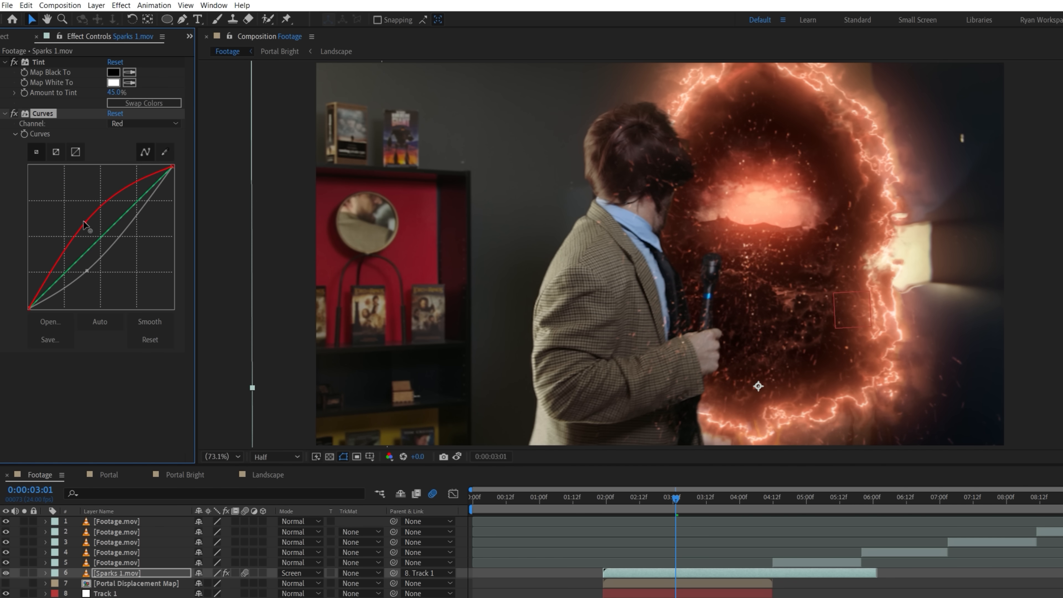
# Draw an elliptical mask over the portal's center on the Sparks 1.mov layer and set the mask mode to Subtract
pyautogui.moveTo(748, 264); pyautogui.dragTo(817, 353)
pyautogui.press('v')
pyautogui.press('f')
pyautogui.click(214, 584)
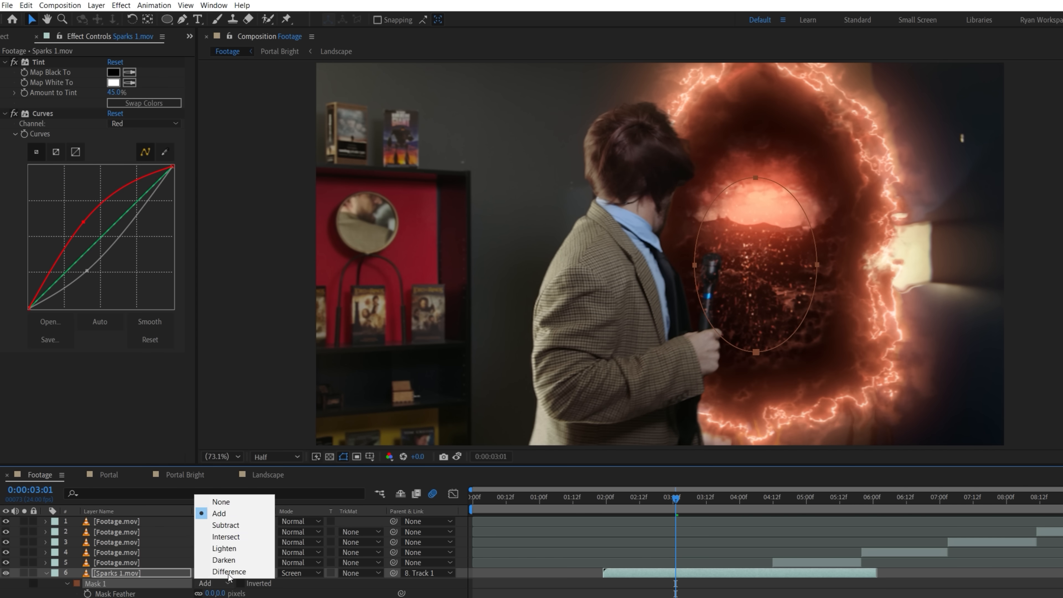
pyautogui.click(216, 525)
# Add Fire Embers 8.mov, Fire Embers 7.mov and Magical Sparks 3.mov as further spark layers around the portal, blended in Screen mode
pyautogui.moveTo(62, 318); pyautogui.dragTo(127, 554)
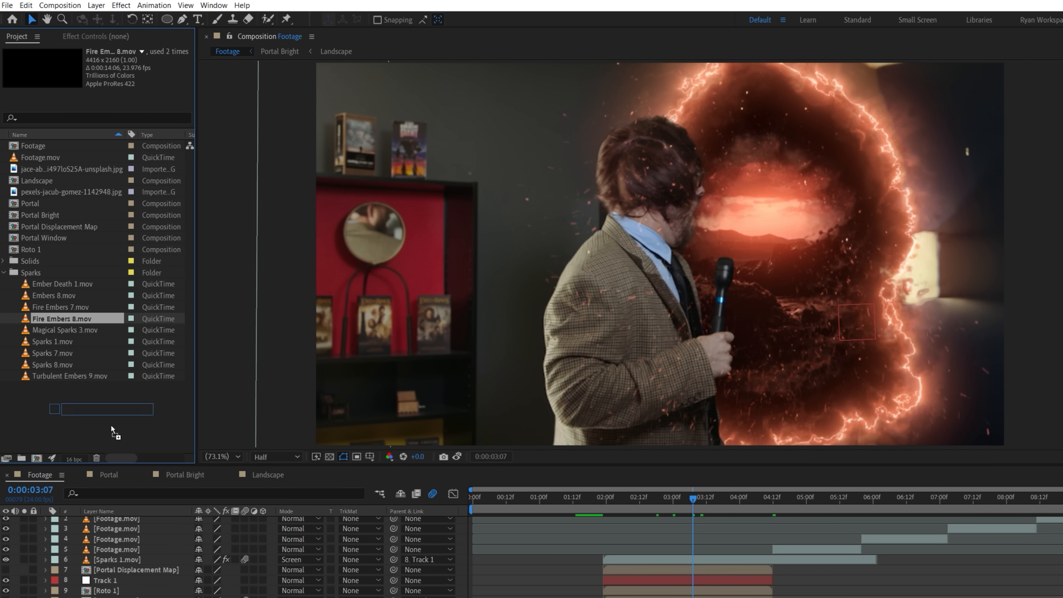
pyautogui.click(300, 559)
pyautogui.click(415, 238)
pyautogui.press('s')
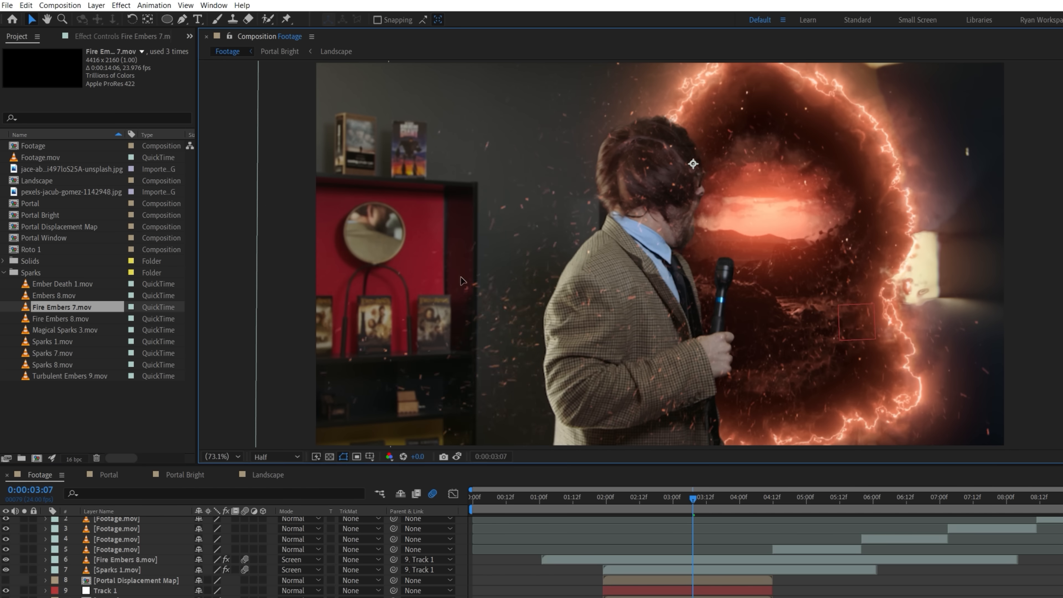
pyautogui.moveTo(694, 163); pyautogui.dragTo(554, 71)
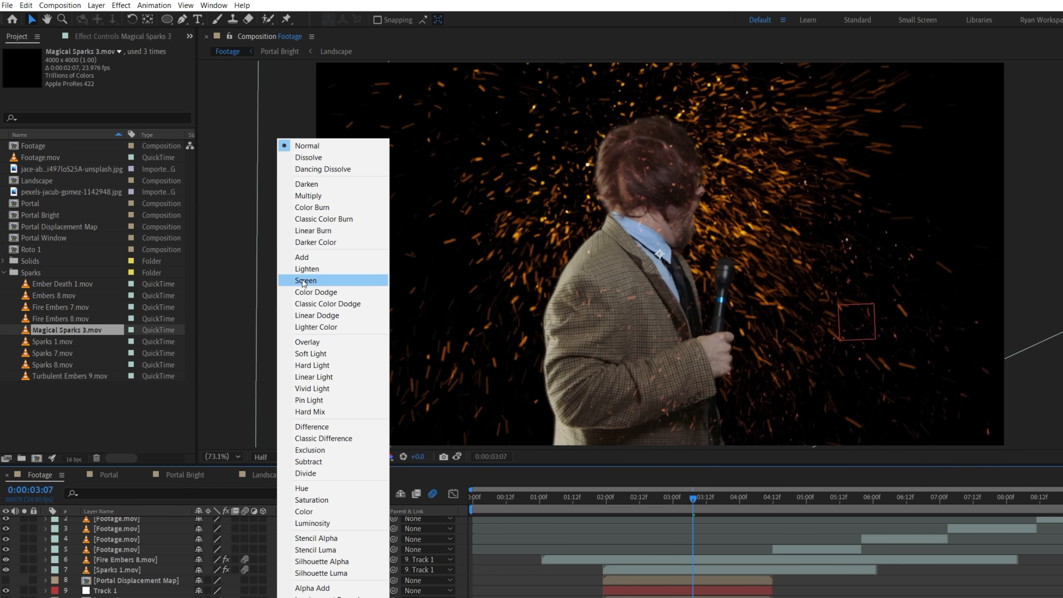
pyautogui.click(320, 278)
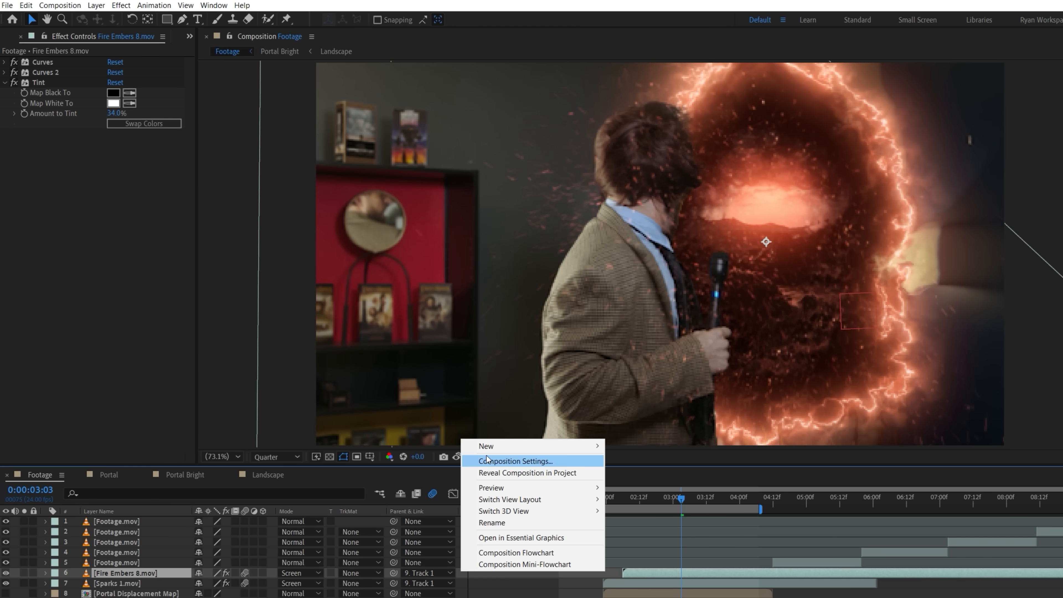
# Create a Glow adjustment layer above Fire Embers 8.mov and apply Optical Glow with size 266, falloff 49 and a light red Colorize color
pyautogui.press('Escape')
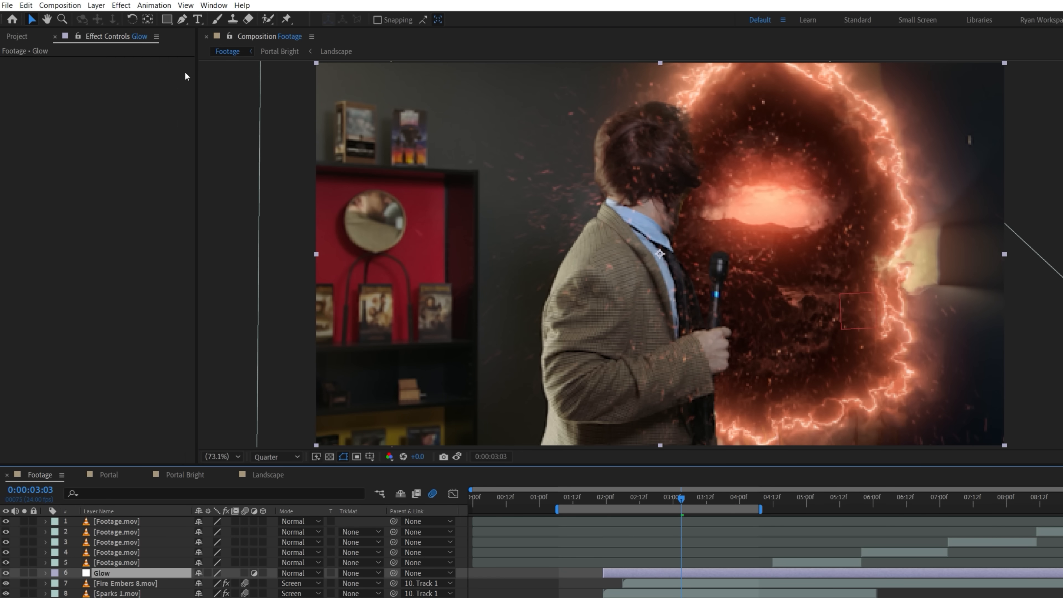
pyautogui.click(121, 4)
pyautogui.click(444, 109)
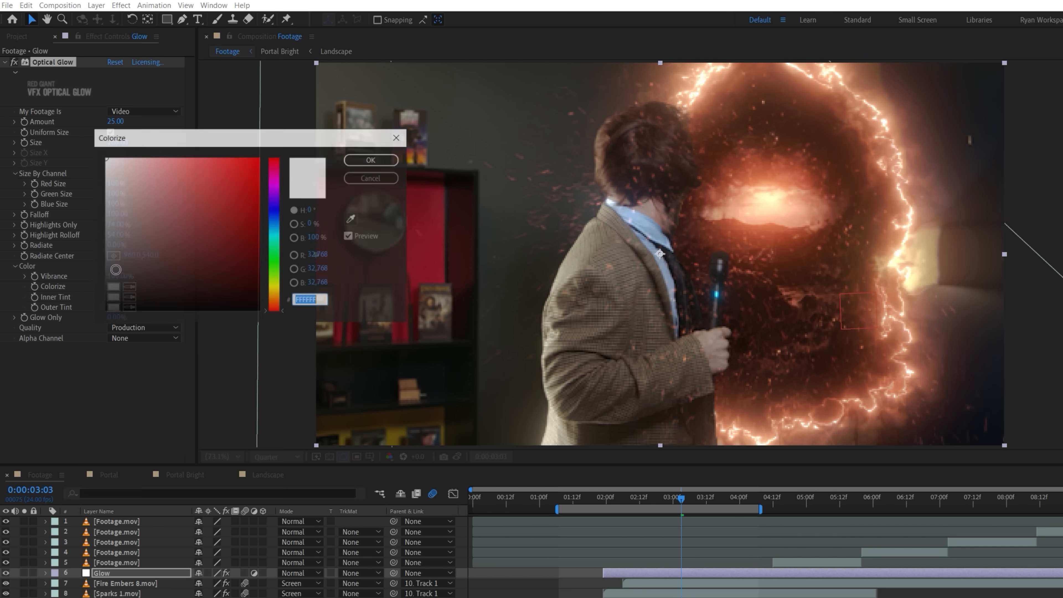
pyautogui.press('Return')
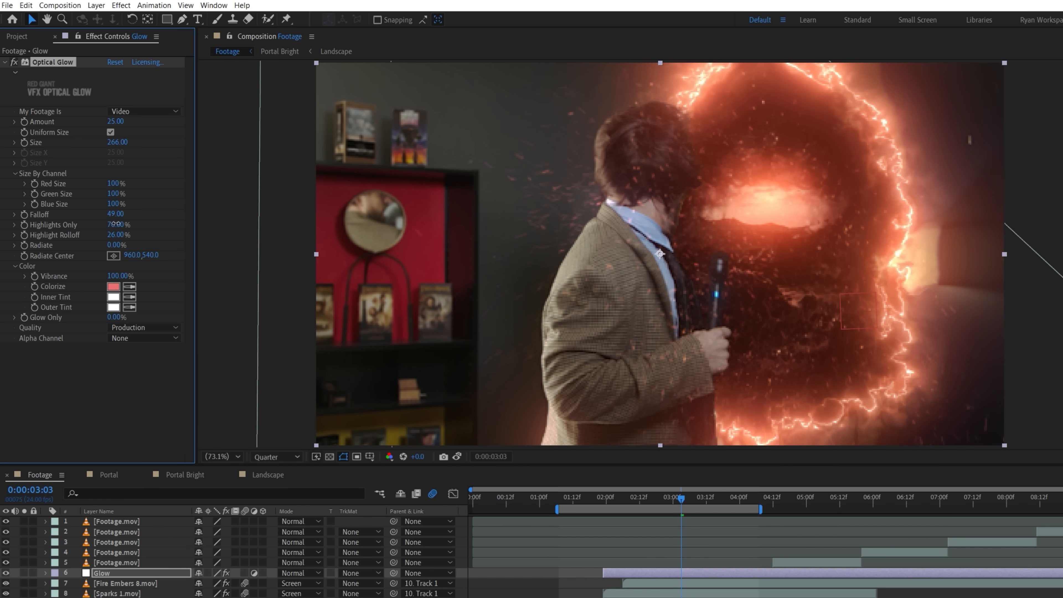
# Draw an elliptical mask on the Glow layer and set the mask mode to Subtract
pyautogui.press('q')
pyautogui.moveTo(653, 309); pyautogui.dragTo(210, 557)
pyautogui.click(217, 586)
pyautogui.click(226, 524)
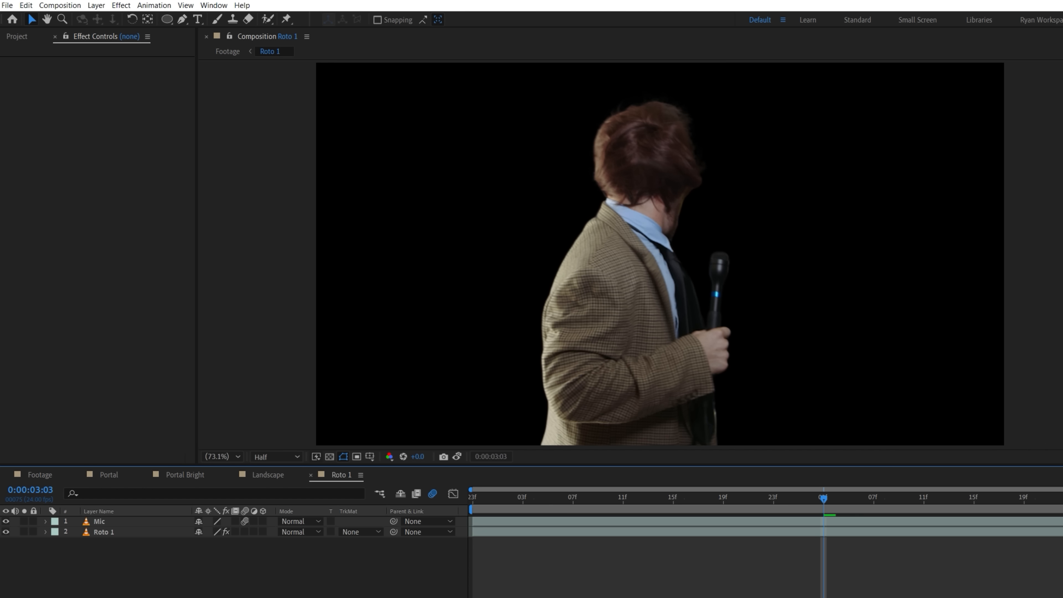
# Create an adjustment layer named Red Light atop Roto 1 and apply Curves, raising the red channel and lowering the RGB curve
pyautogui.rightClick(223, 575)
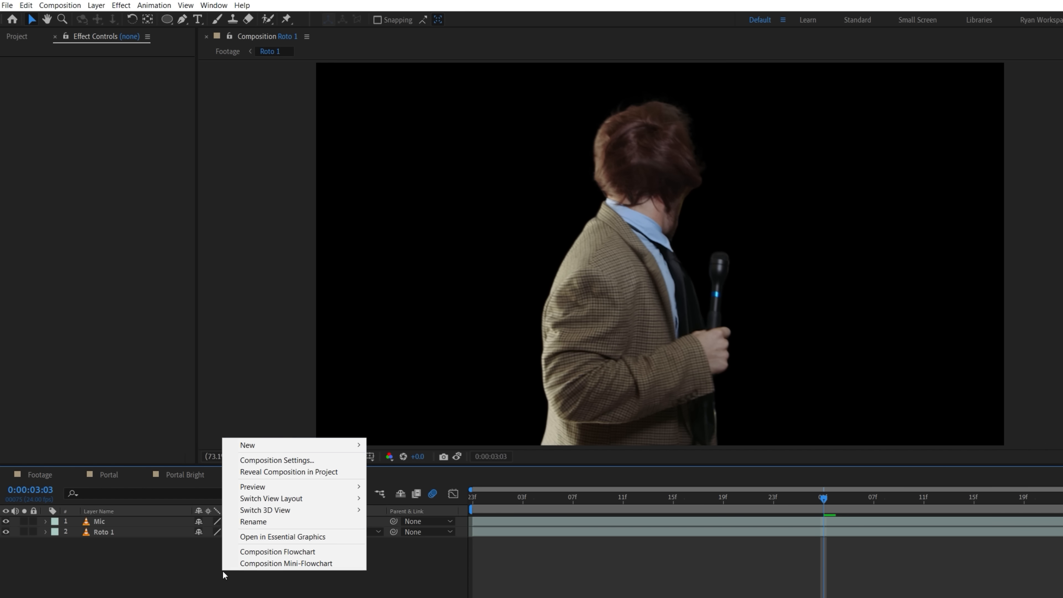
pyautogui.moveTo(258, 452)
pyautogui.click(411, 530)
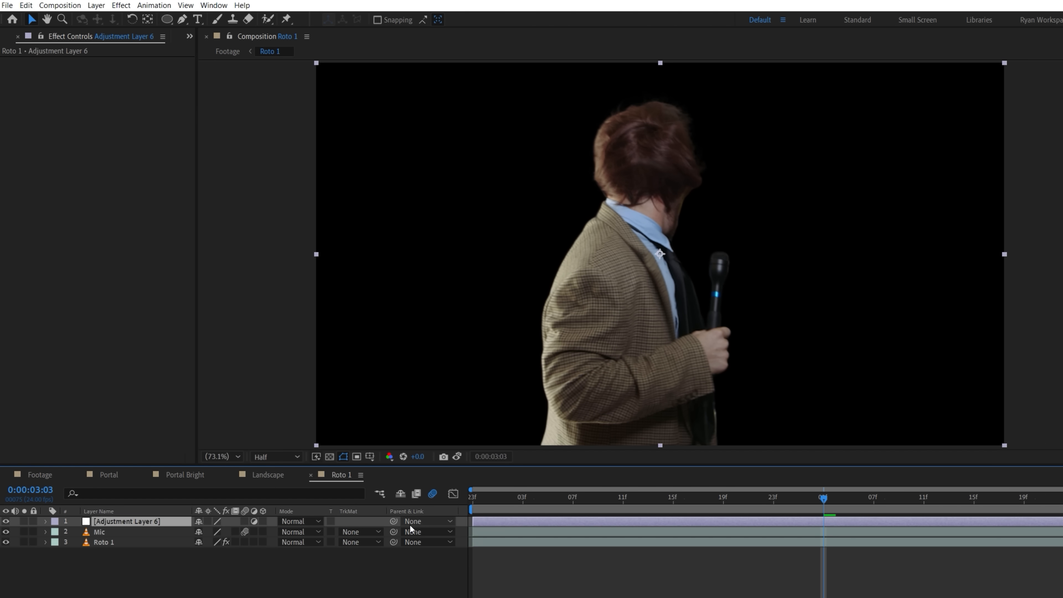
pyautogui.click(121, 5)
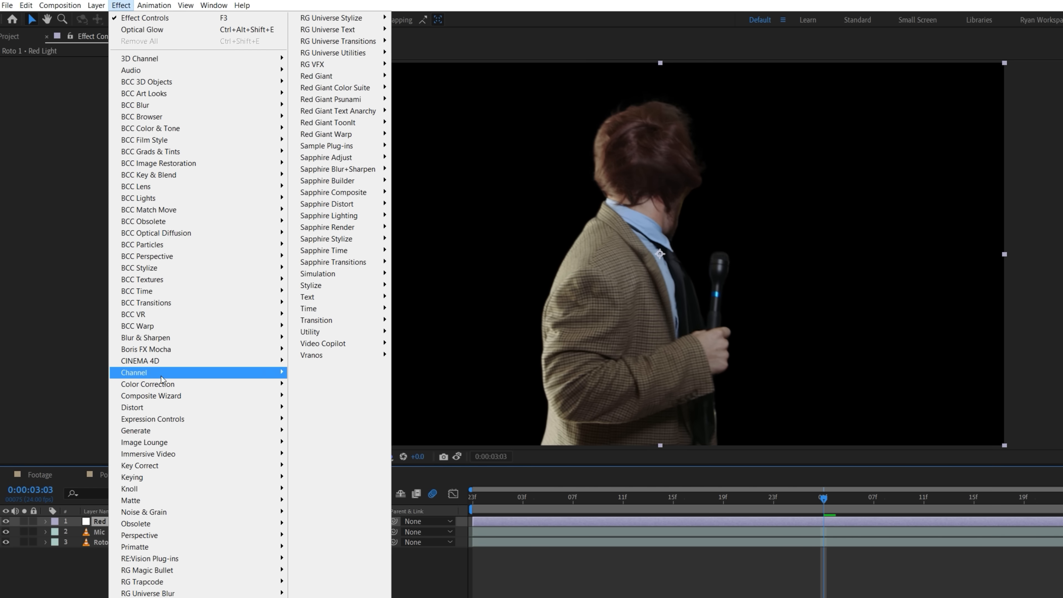
pyautogui.click(316, 491)
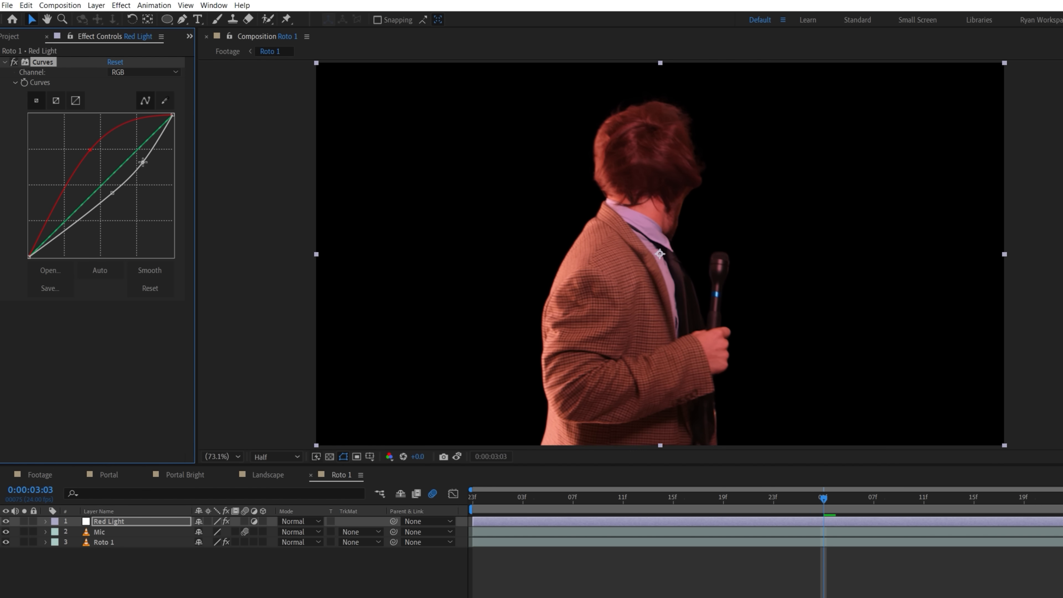
# Try an elliptical mask directly on the Red Light layer over the actor's front, with a feather of about 199 pixels
pyautogui.click(656, 509)
pyautogui.click(690, 508)
pyautogui.press('t')
pyautogui.click(77, 532)
pyautogui.press('F9')
pyautogui.press('Home')
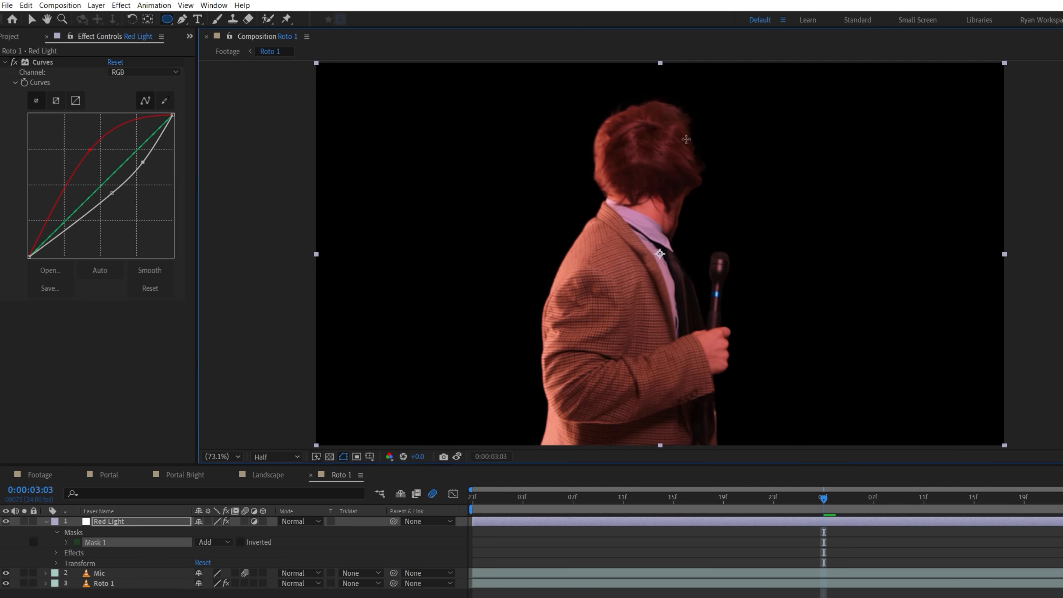
pyautogui.moveTo(655, 67); pyautogui.dragTo(803, 451)
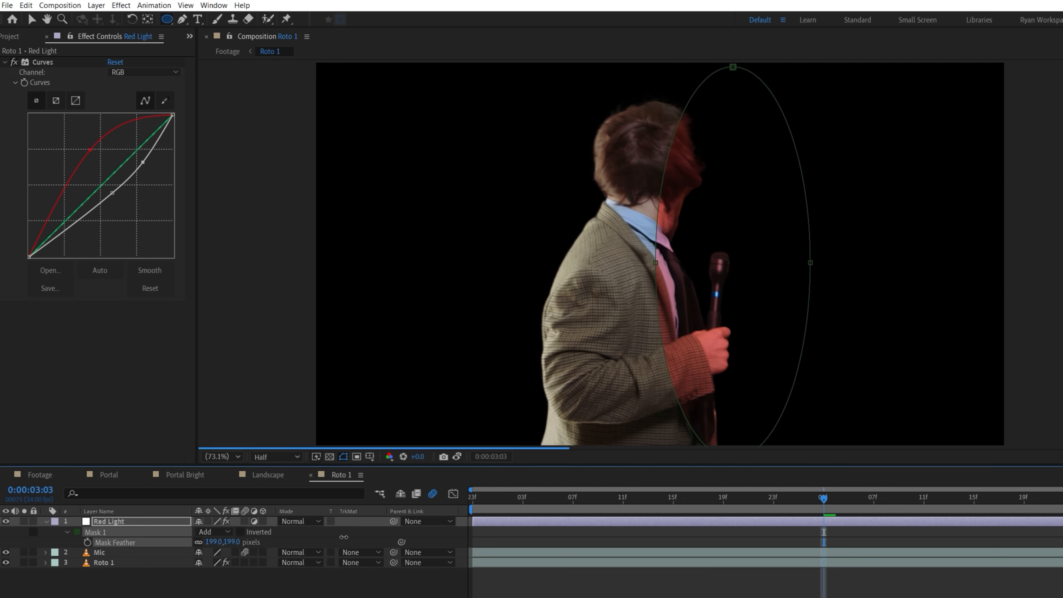
pyautogui.click(925, 497)
pyautogui.moveTo(927, 497); pyautogui.dragTo(833, 506)
pyautogui.hotkey('alt', 'm')
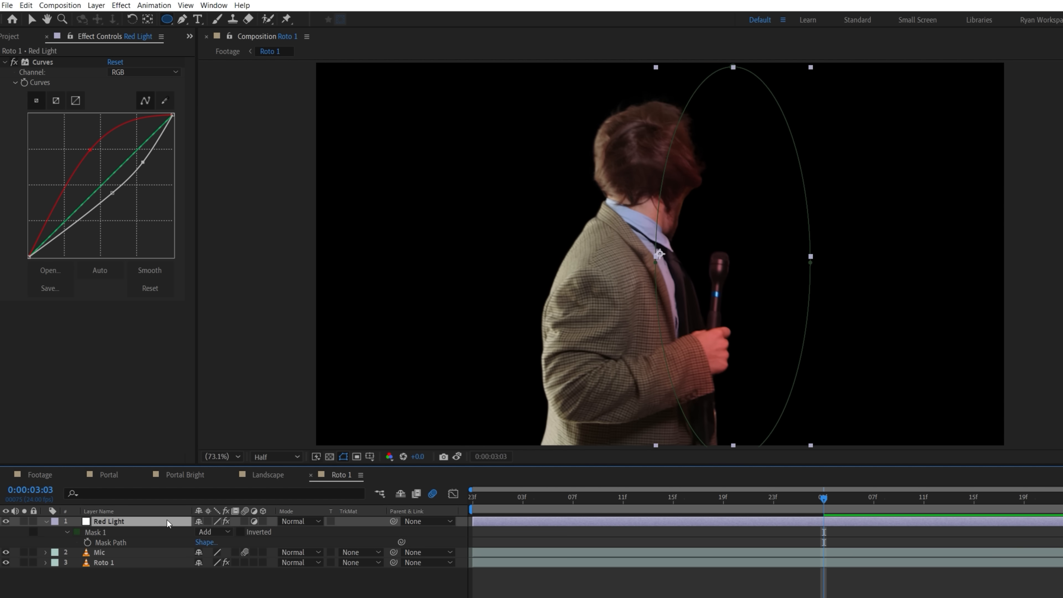
pyautogui.click(42, 477)
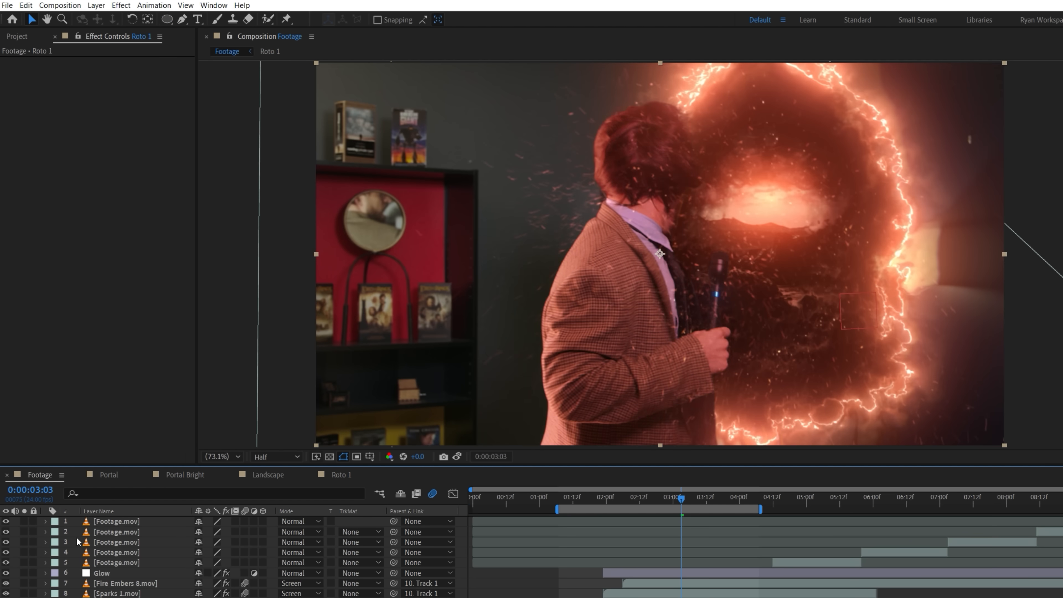
# Create a black solid named Red Light Matte above the Red Light layer in the Roto 1 composition
pyautogui.click(342, 475)
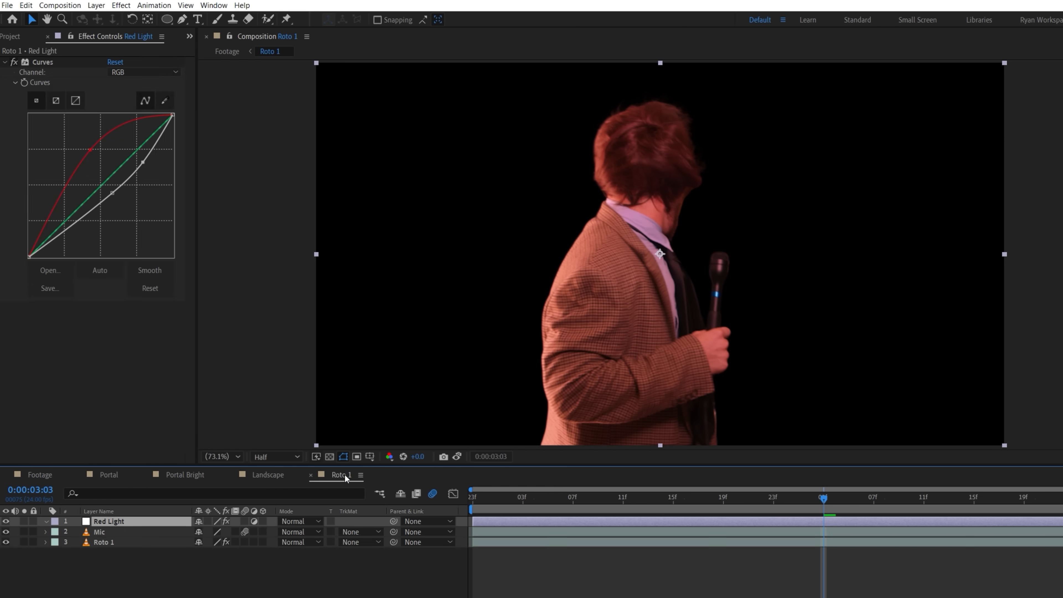
pyautogui.rightClick(343, 591)
pyautogui.click(503, 494)
pyautogui.press('Return')
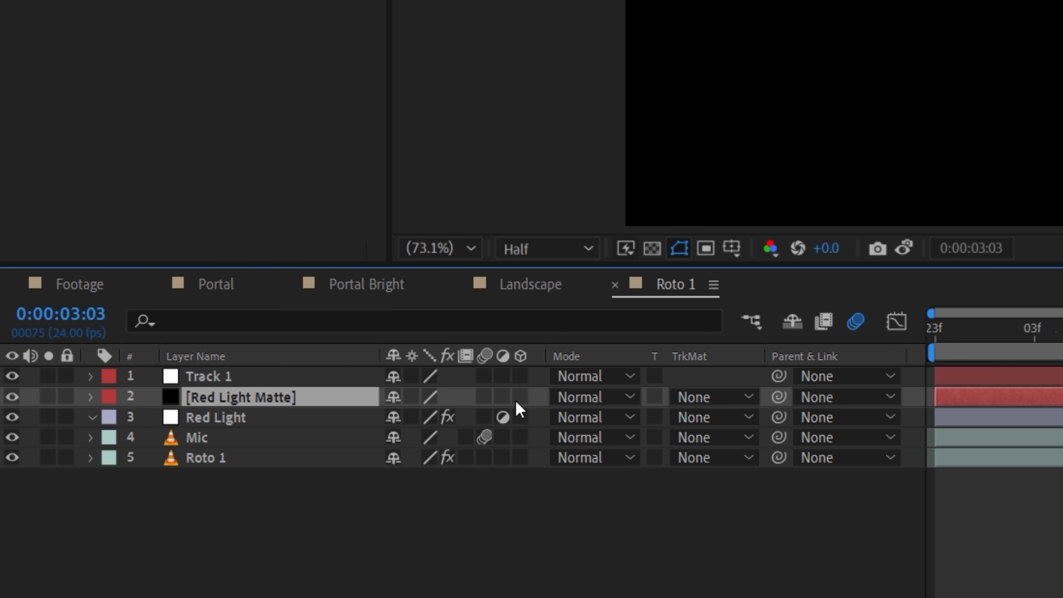
# Parent Red Light Matte to Track 1 and use it as the alpha matte of the Red Light layer
pyautogui.moveTo(779, 398); pyautogui.dragTo(323, 381)
pyautogui.click(695, 417)
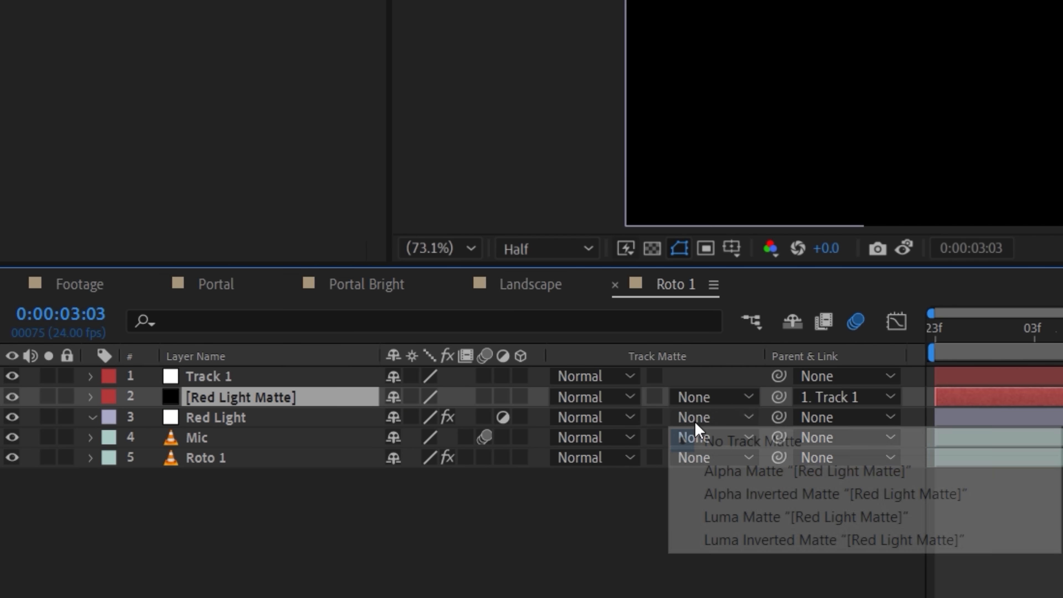
pyautogui.click(708, 474)
# Draw a tall elliptical mask over the actor's front on Red Light Matte and set its feather to about 259 pixels
pyautogui.moveTo(638, 62); pyautogui.dragTo(814, 581)
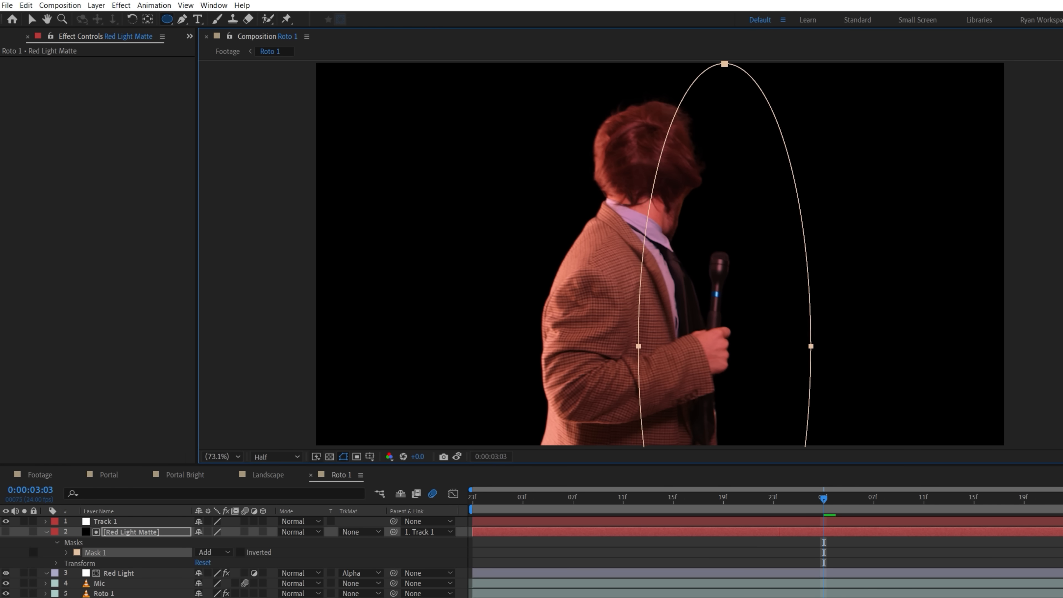
pyautogui.press('f')
pyautogui.moveTo(216, 552); pyautogui.dragTo(340, 552)
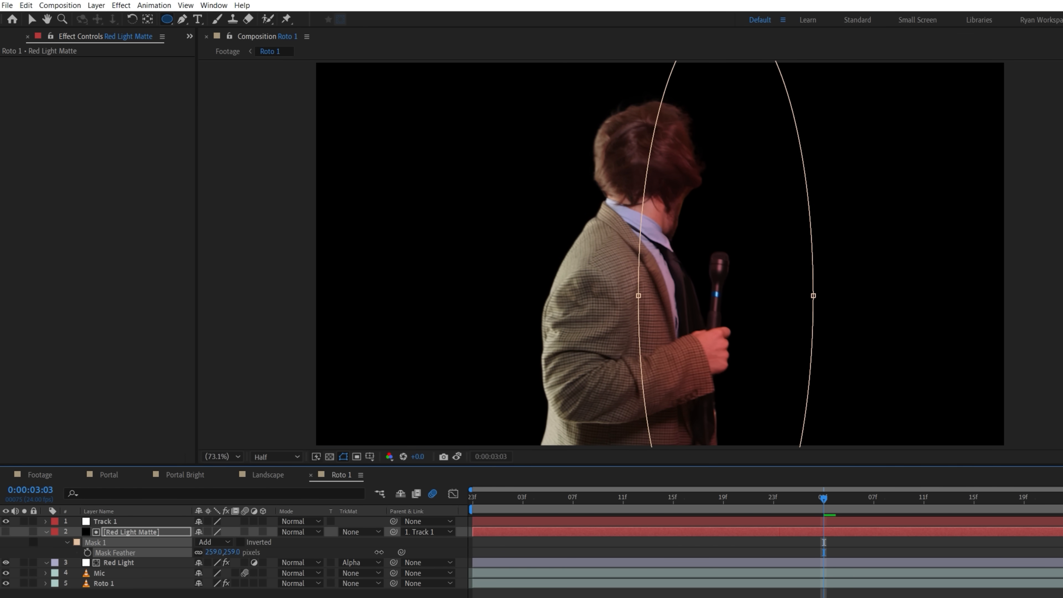
pyautogui.press('space')
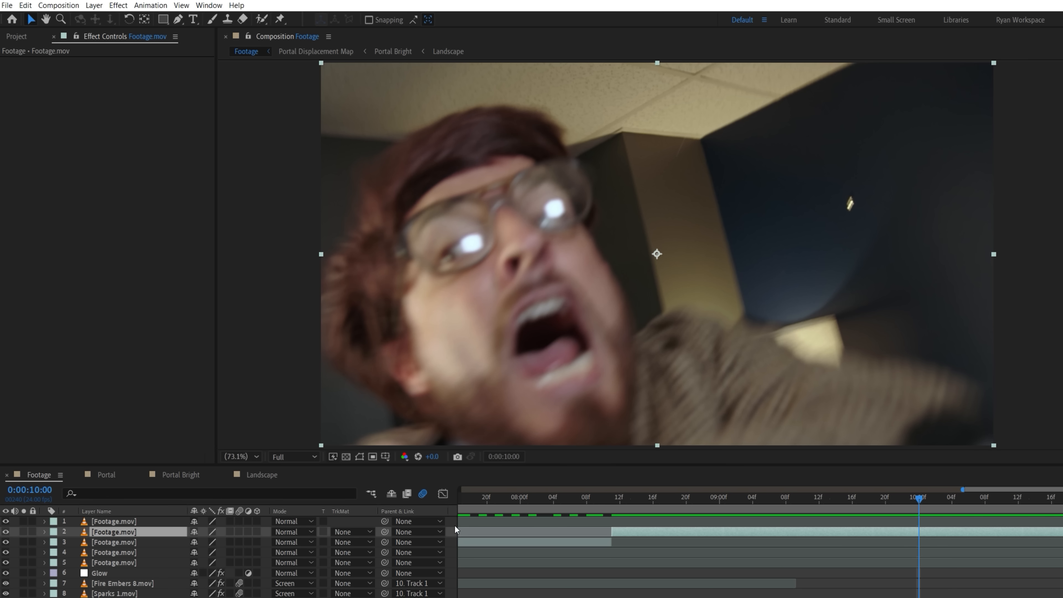
# Create a null named Track 2 above the second Footage.mov layer and align its start with that clip's start
pyautogui.rightClick(455, 527)
pyautogui.moveTo(480, 402)
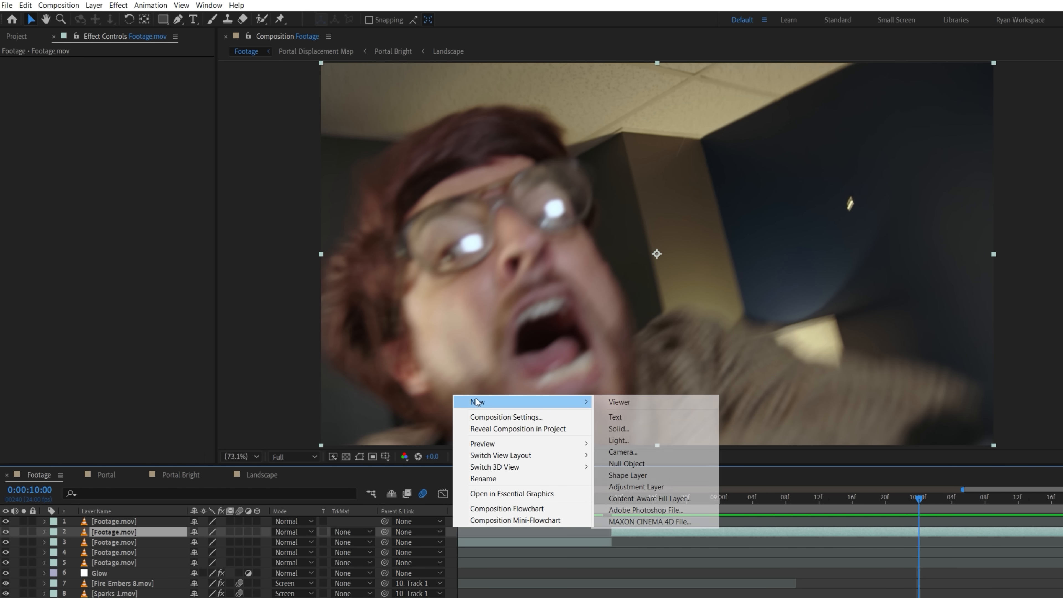
pyautogui.click(643, 464)
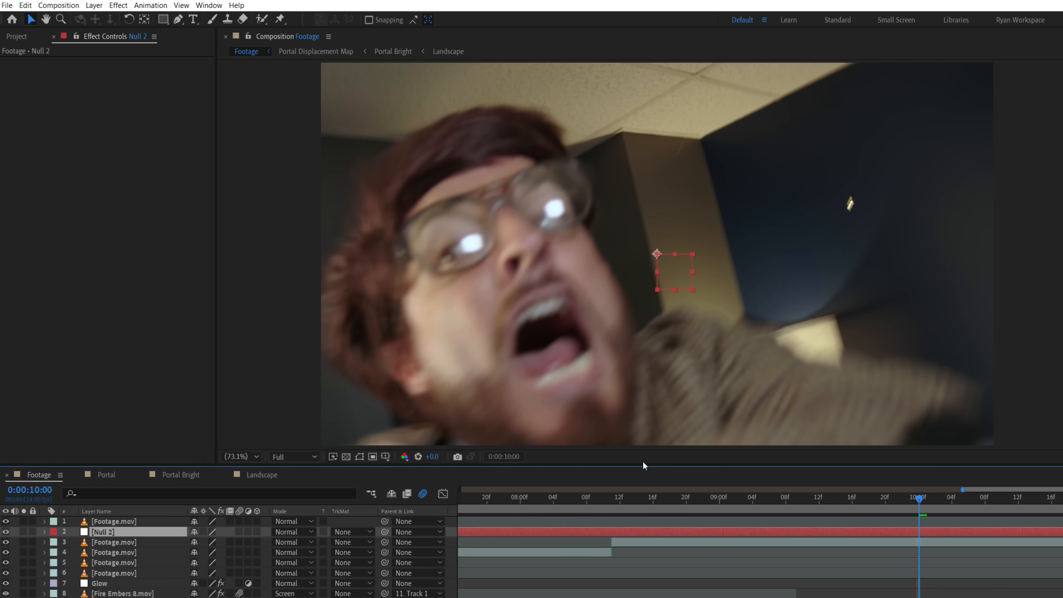
pyautogui.moveTo(942, 532); pyautogui.dragTo(645, 532)
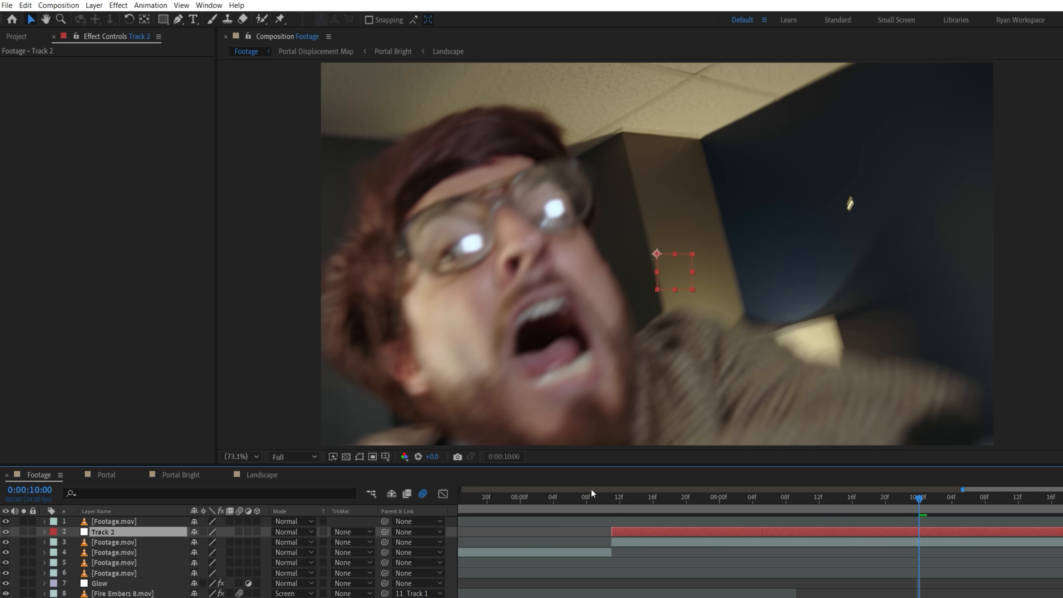
pyautogui.moveTo(667, 257); pyautogui.dragTo(672, 257)
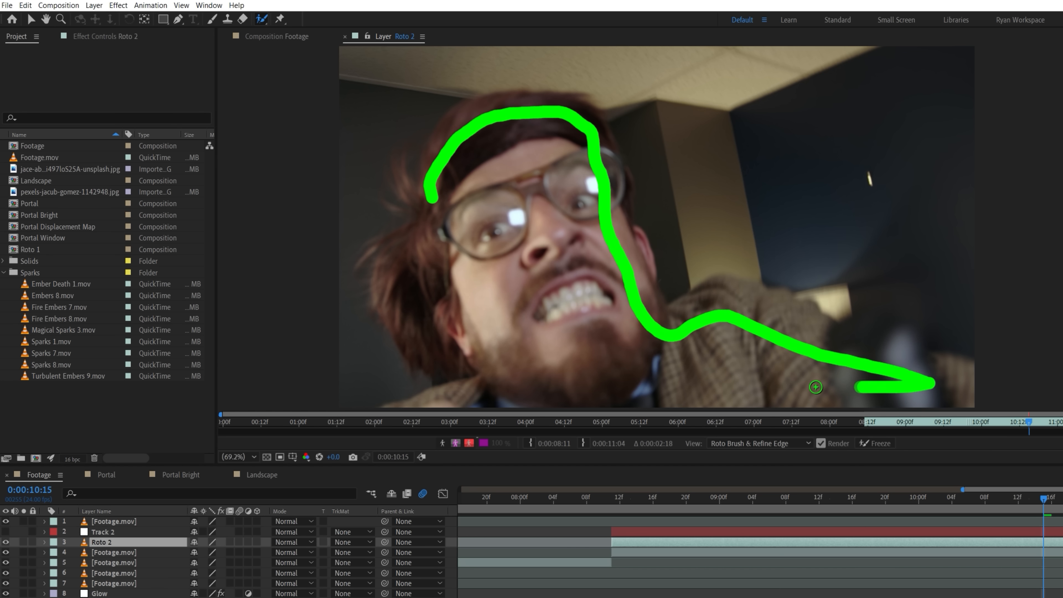
# Roto Brush the actor's head, shoulder and arm on the Roto 2 layer and refine the matte edge along his hair
pyautogui.moveTo(816, 387); pyautogui.dragTo(431, 201)
pyautogui.hotkey('alt', 'w')
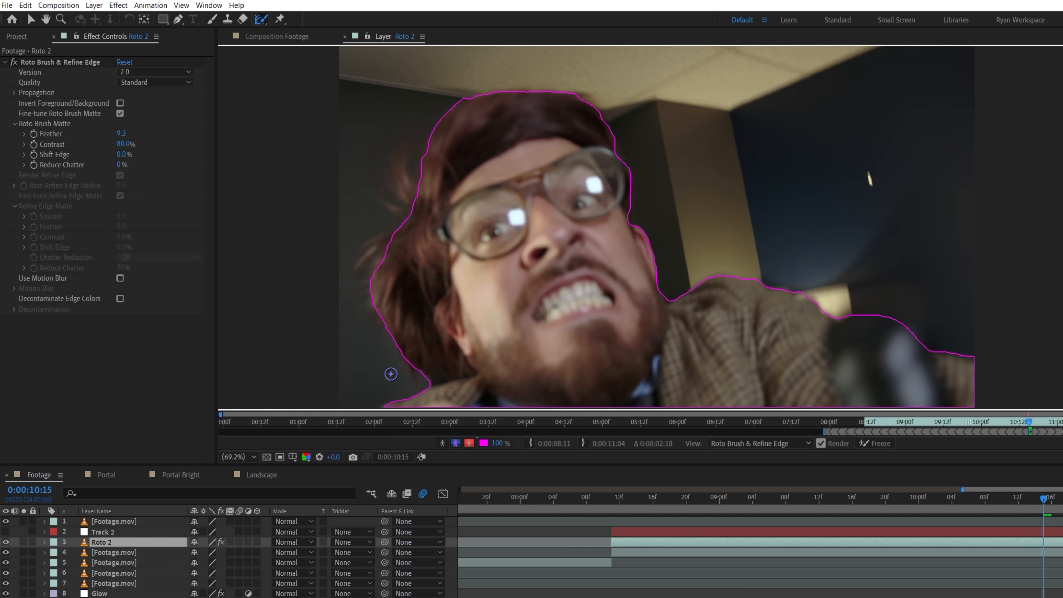
pyautogui.moveTo(415, 377); pyautogui.dragTo(448, 109)
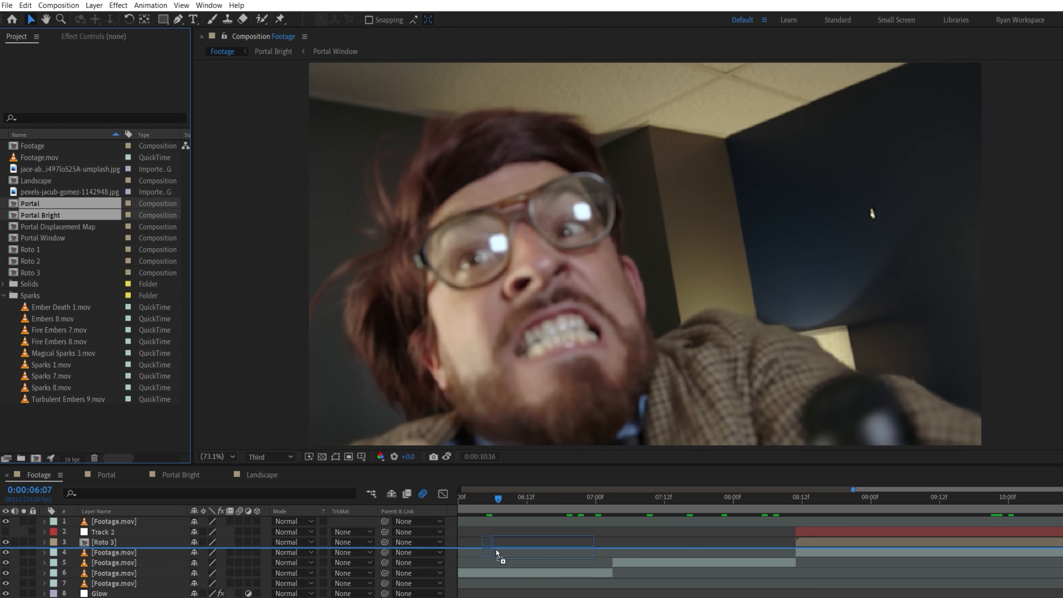
# Add Portal and Portal Bright beneath Roto 3, parent them through Portal Bright to Track 2, and blend Portal Bright in Screen mode
pyautogui.moveTo(497, 553); pyautogui.dragTo(495, 552)
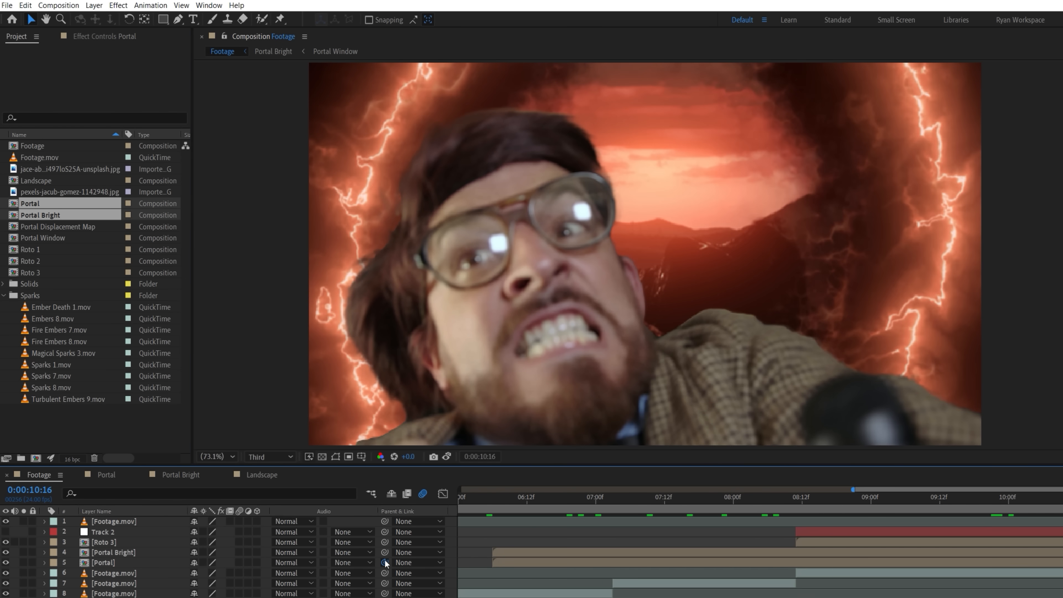
pyautogui.click(132, 554)
pyautogui.moveTo(154, 551); pyautogui.dragTo(110, 535)
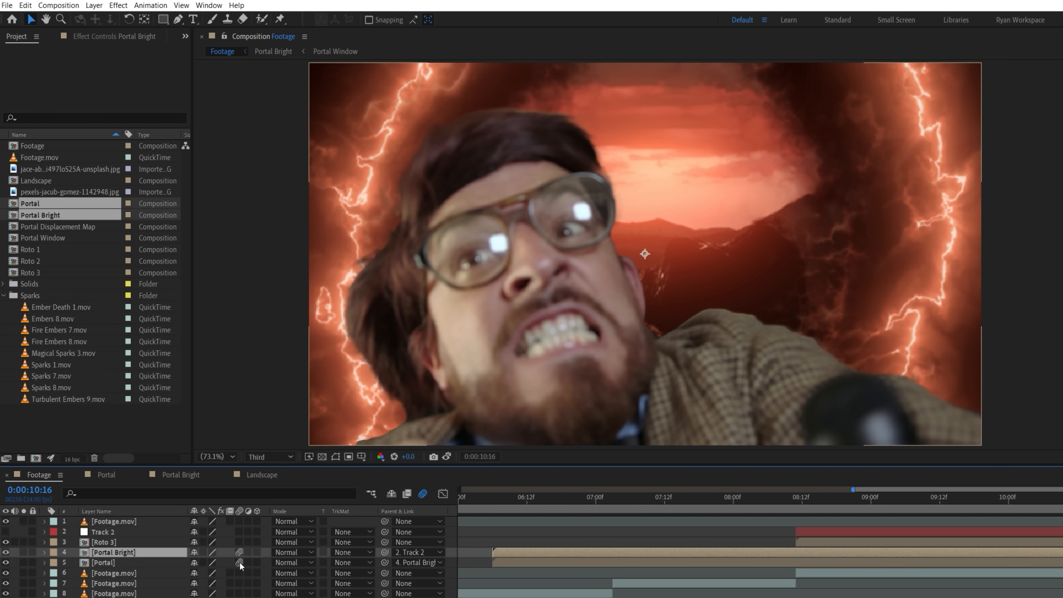
pyautogui.click(293, 553)
pyautogui.click(293, 223)
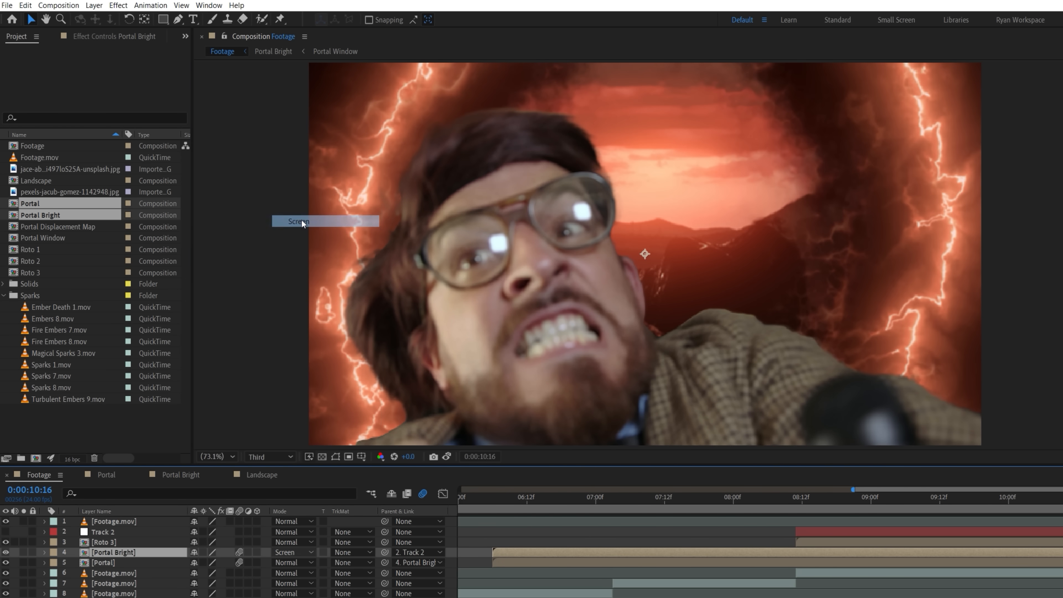
# Scale, reposition and rotate the portal so that its ring sits behind the actor's head and shoulder
pyautogui.press('s')
pyautogui.click(221, 563)
pyautogui.press('Down')
pyautogui.press('Down')
pyautogui.press('Down')
pyautogui.press('Down')
pyautogui.press('Down')
pyautogui.press('Down')
pyautogui.press('Down')
pyautogui.press('Down')
pyautogui.press('s')
pyautogui.moveTo(650, 259); pyautogui.dragTo(670, 294)
pyautogui.press('r')
# Add Sparks 7.mov and Sparks 8.mov between Roto 3 and Portal Bright in Screen mode, flipping Sparks 8.mov horizontally
pyautogui.click(53, 376)
pyautogui.moveTo(53, 376); pyautogui.dragTo(851, 554)
pyautogui.press('s')
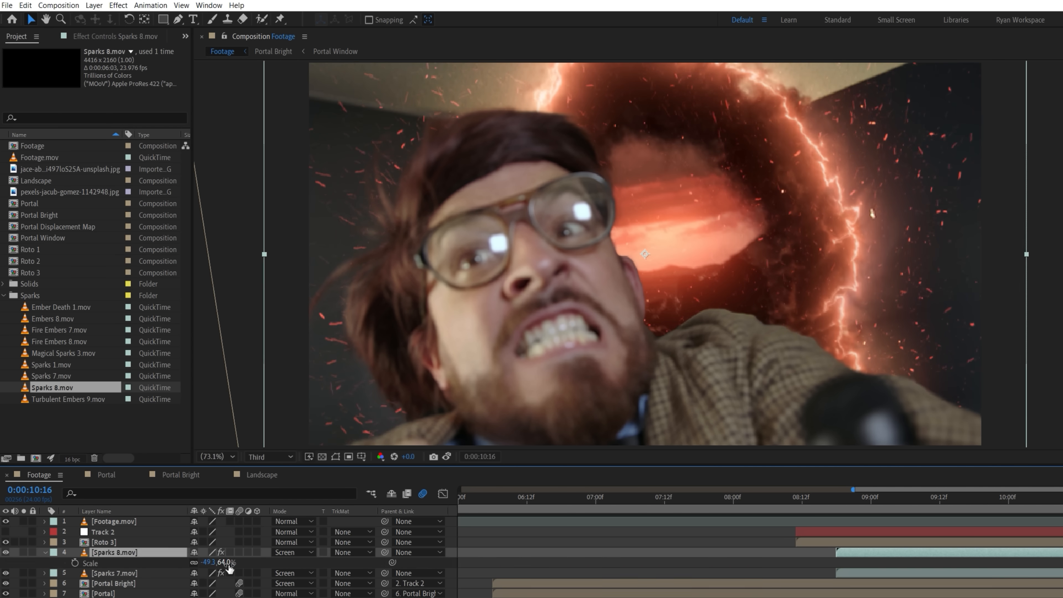
pyautogui.moveTo(52, 388); pyautogui.dragTo(857, 553)
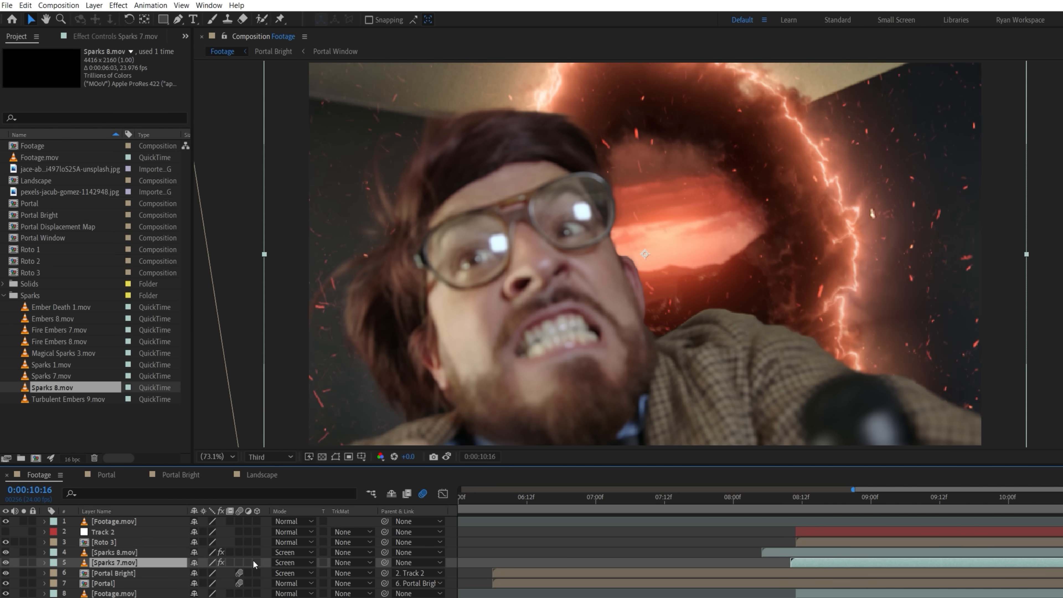
pyautogui.click(254, 564)
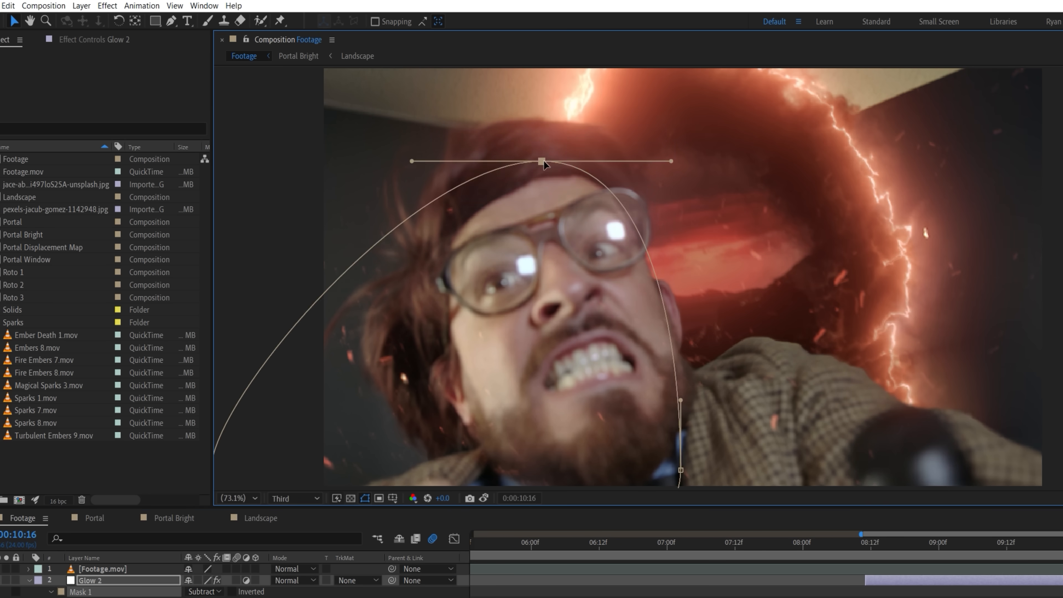
# Set the Optical Glow Colorize color on the Glow 2 layer to the red FC3B3B
pyautogui.click(113, 312)
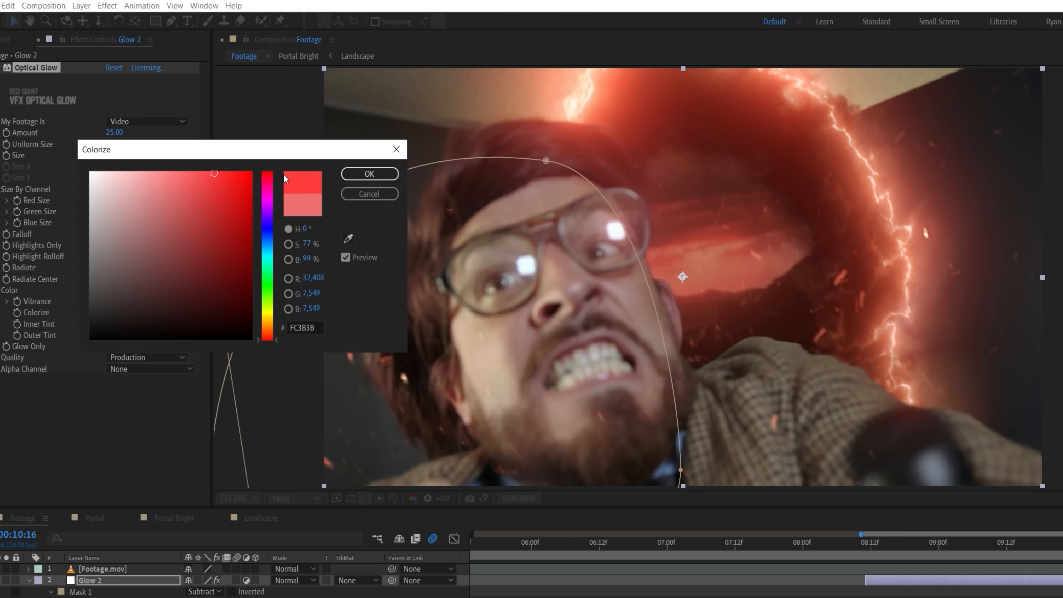
pyautogui.press('Return')
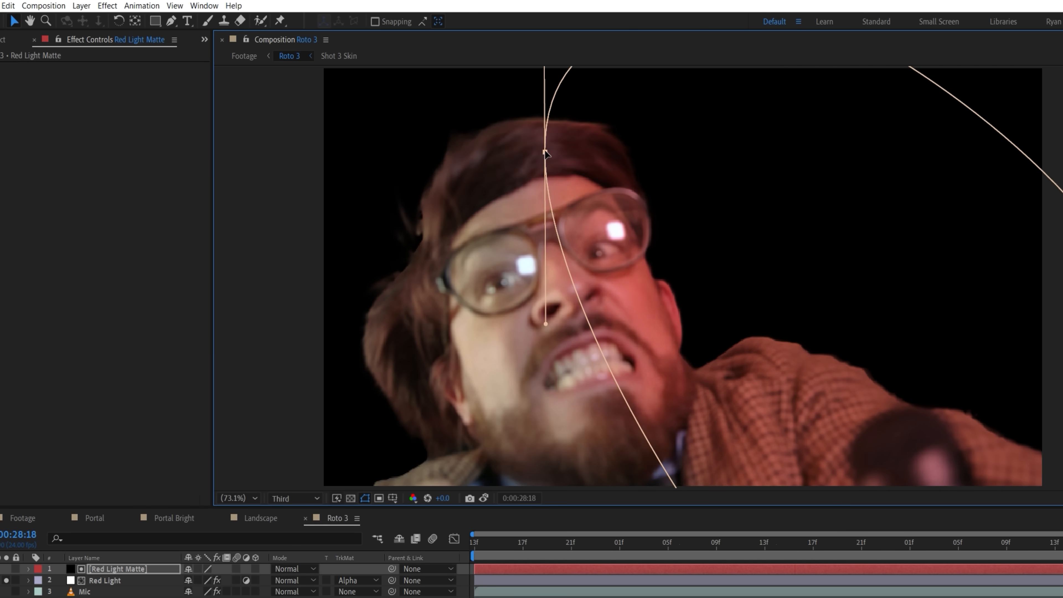
# Add the Chaotic 2.mov smoke directly beneath Roto 3 in the Footage composition and blend it in Screen mode
pyautogui.click(23, 518)
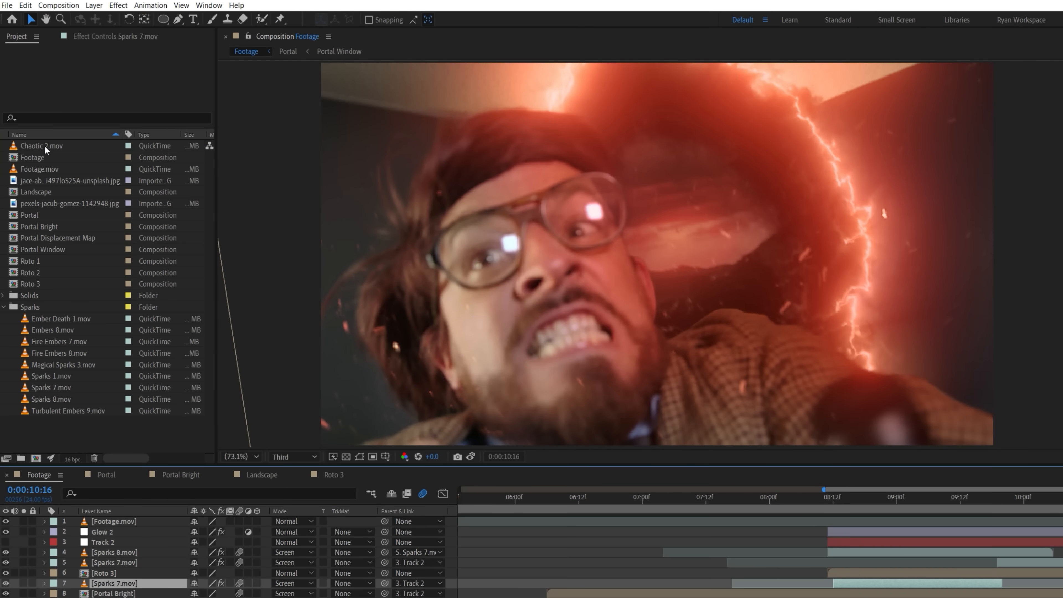
pyautogui.moveTo(507, 257); pyautogui.dragTo(540, 263)
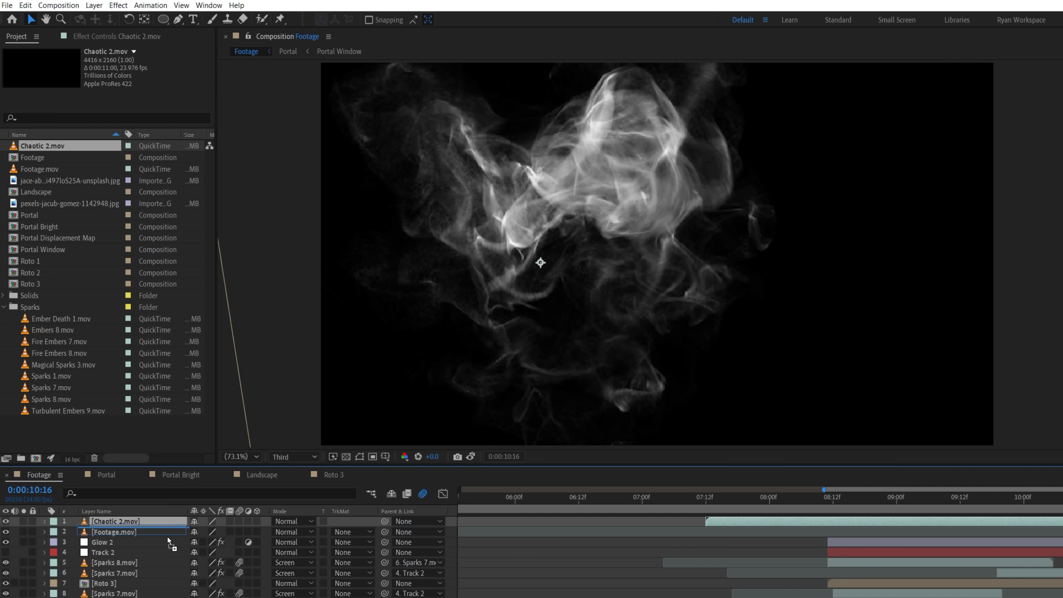
pyautogui.moveTo(165, 588); pyautogui.dragTo(165, 587)
pyautogui.click(293, 583)
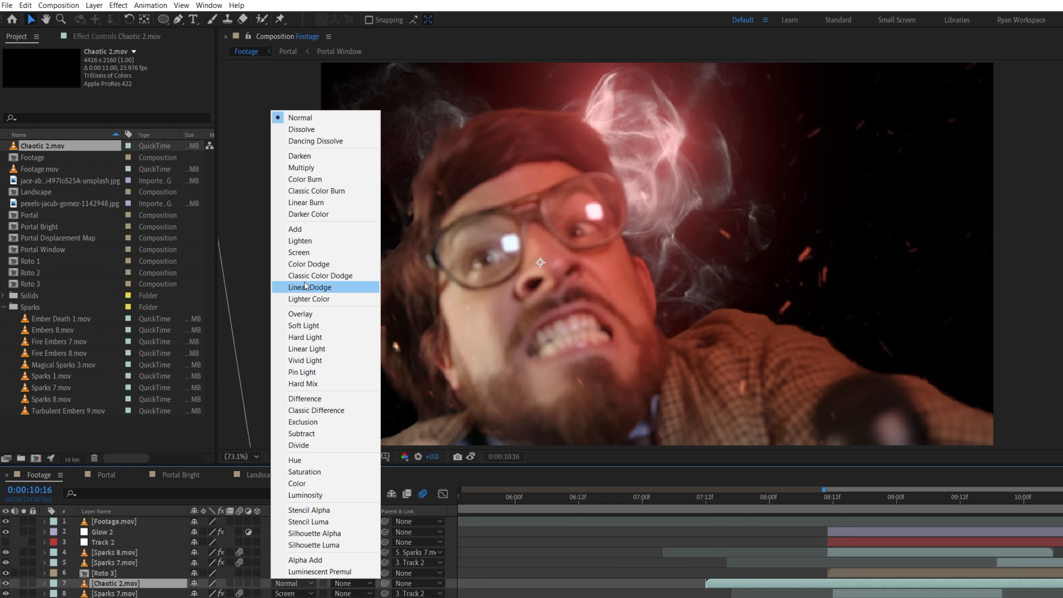
pyautogui.click(299, 255)
# Tint the Chaotic 2.mov smoke red with Curves by raising the red channel and lowering the blue and RGB curves
pyautogui.moveTo(77, 209); pyautogui.dragTo(77, 233)
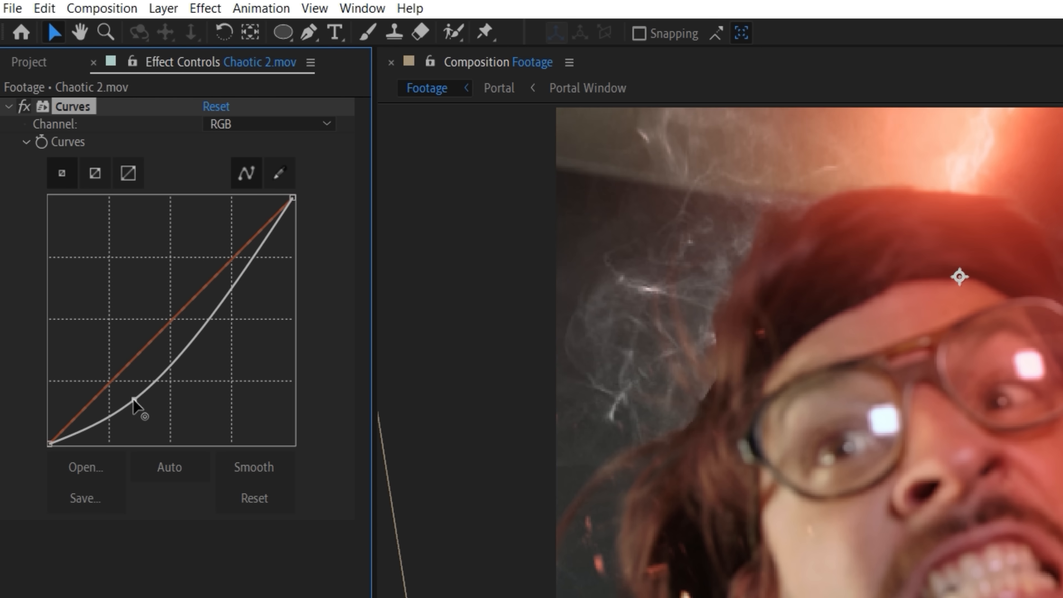
pyautogui.moveTo(194, 298); pyautogui.dragTo(142, 247)
pyautogui.click(268, 124)
pyautogui.click(244, 205)
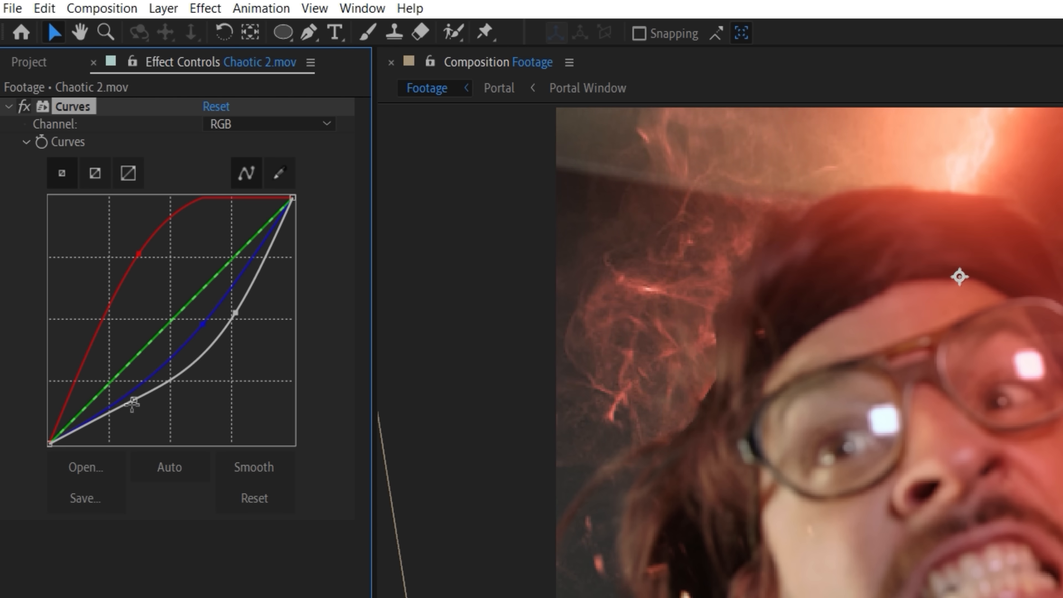
pyautogui.moveTo(134, 401); pyautogui.dragTo(138, 413)
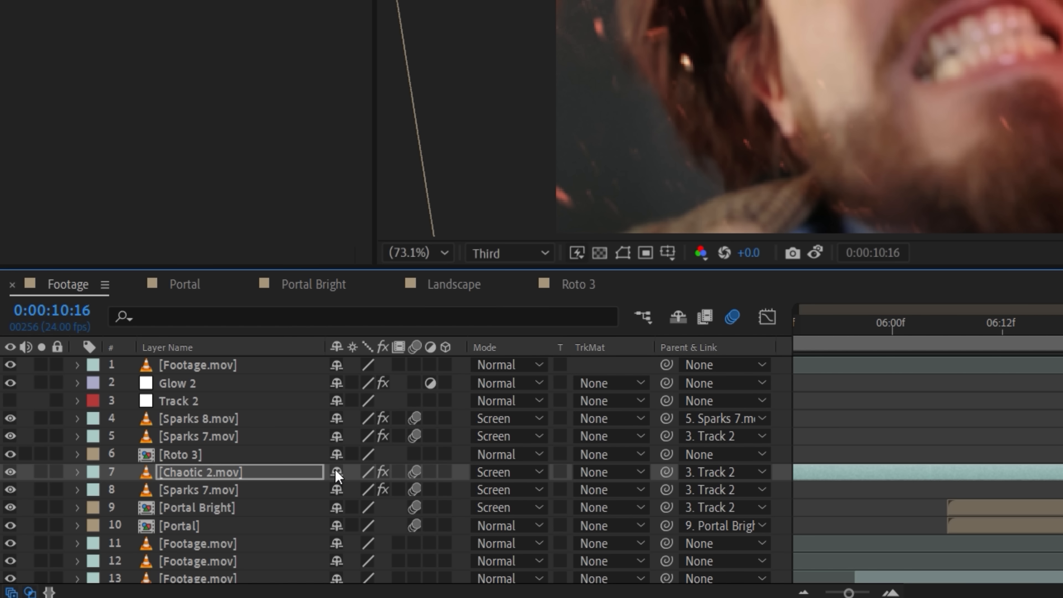
# Duplicate the Chaotic 2.mov smoke layer
pyautogui.click(274, 477)
pyautogui.hotkey('ctrl', 'd')
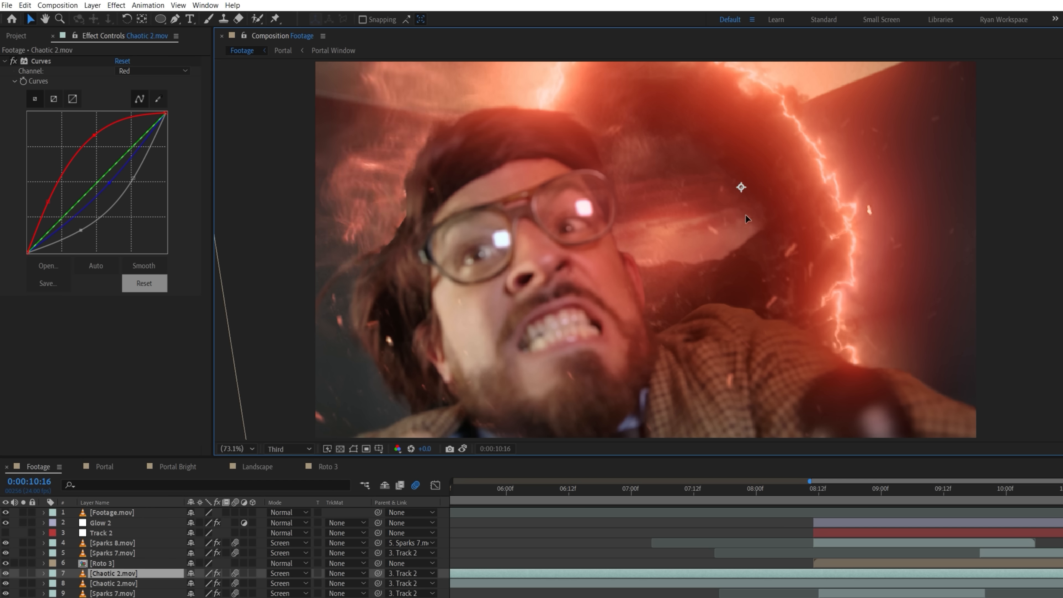
# Move the duplicate Chaotic 2.mov smoke onto the portal's glowing edge, rotate it and shift its timing
pyautogui.moveTo(750, 221); pyautogui.dragTo(802, 226)
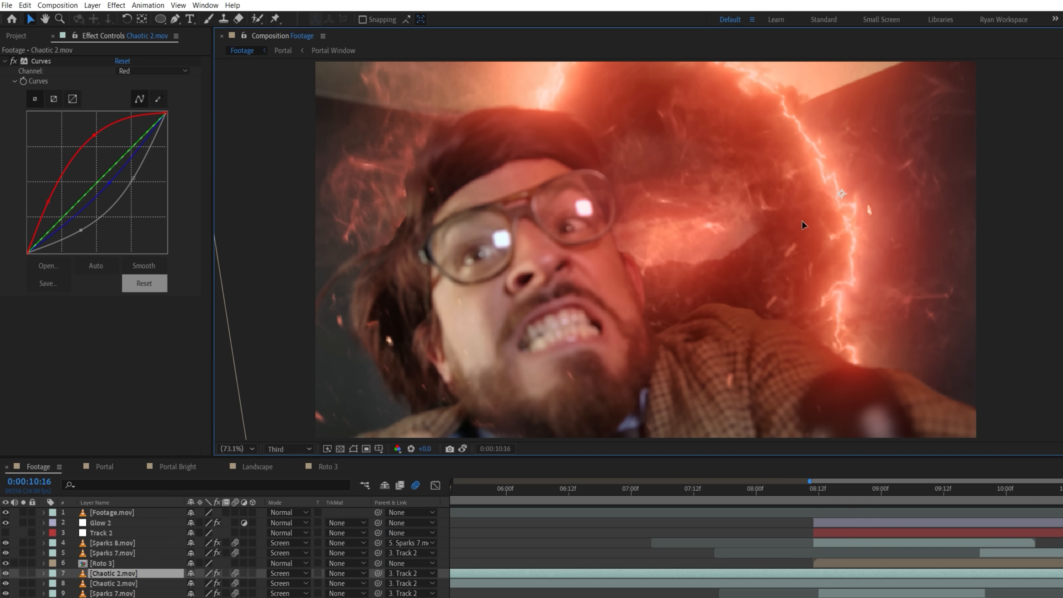
pyautogui.press('r')
pyautogui.moveTo(213, 584); pyautogui.dragTo(128, 584)
pyautogui.press('r')
pyautogui.moveTo(754, 574); pyautogui.dragTo(837, 574)
# Boost the duplicate smoke's red curve, lower its RGB curve and fine-tune its scale, position and rotation along the portal's edge
pyautogui.moveTo(49, 201); pyautogui.dragTo(45, 201)
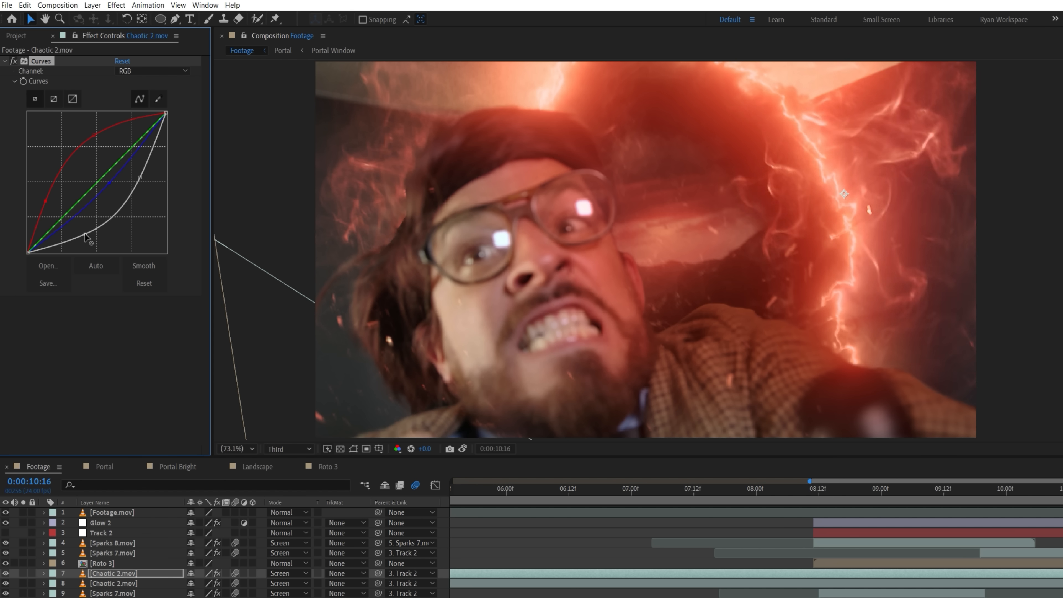
pyautogui.press('s')
pyautogui.click(223, 583)
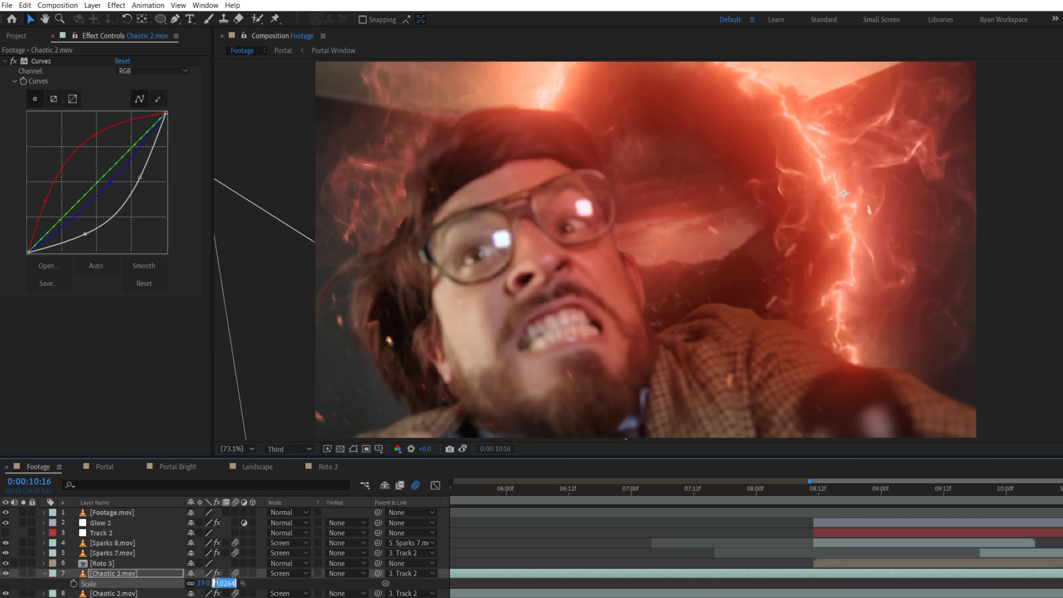
pyautogui.moveTo(830, 272); pyautogui.dragTo(840, 259)
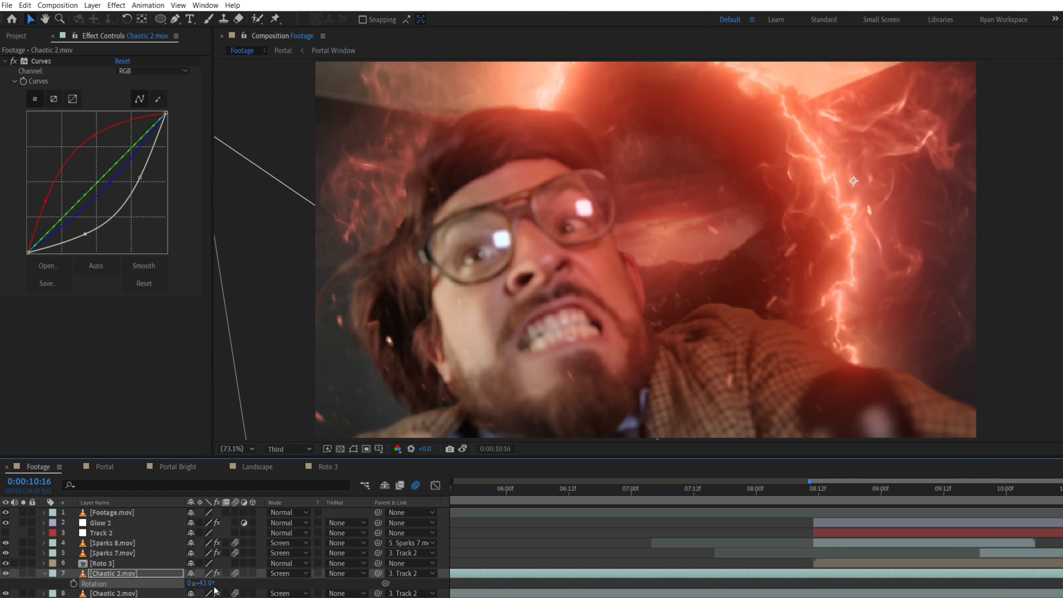
pyautogui.press('r')
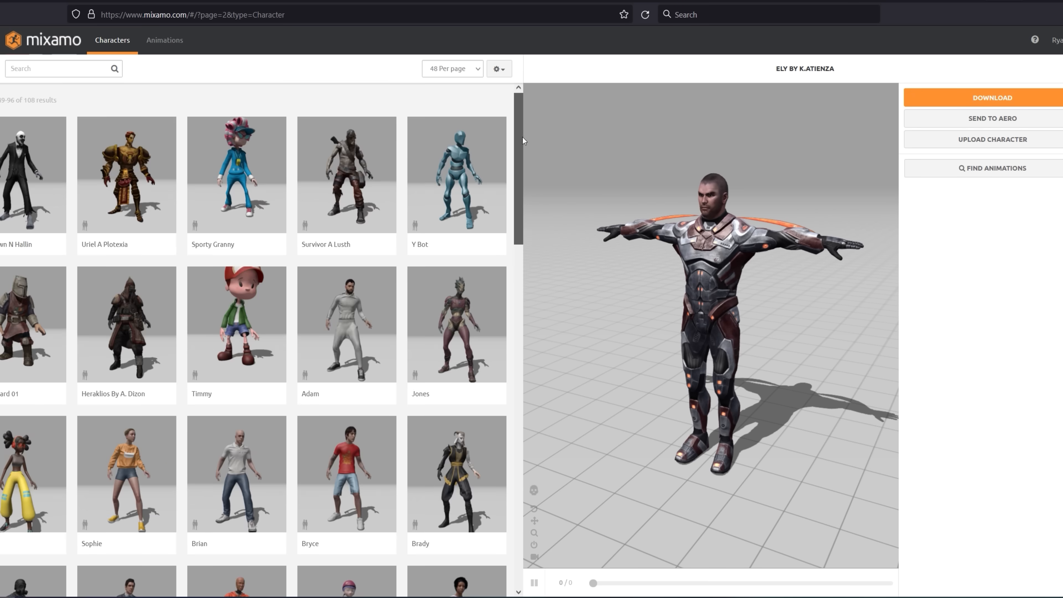
# Switch to Mixamo in the browser, choose the Drake character and download it
pyautogui.moveTo(523, 136); pyautogui.dragTo(528, 441)
pyautogui.click(456, 251)
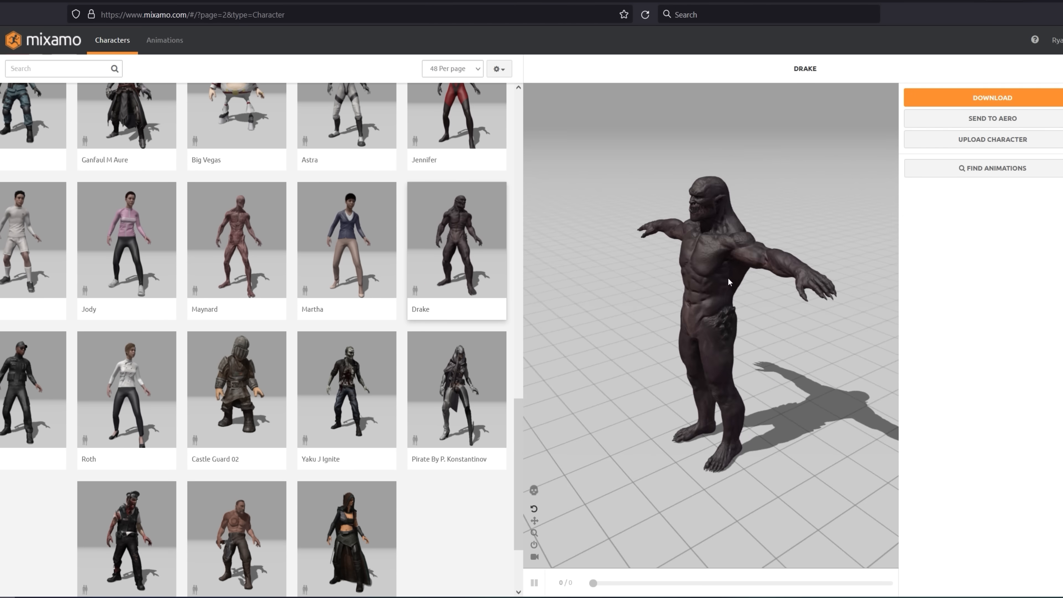
pyautogui.scroll(10, 728, 277)
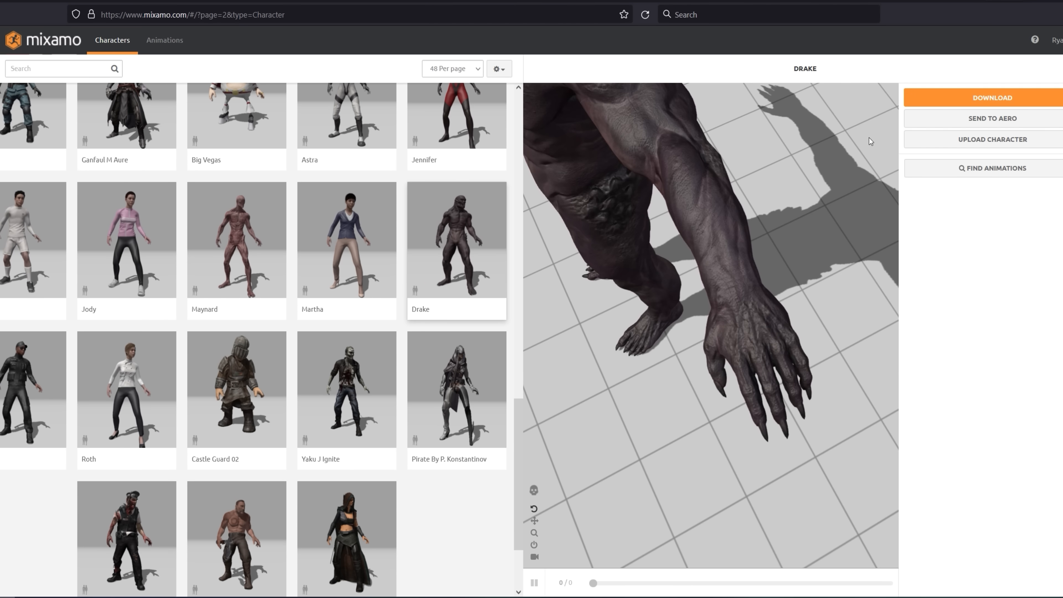
pyautogui.click(927, 99)
pyautogui.click(691, 190)
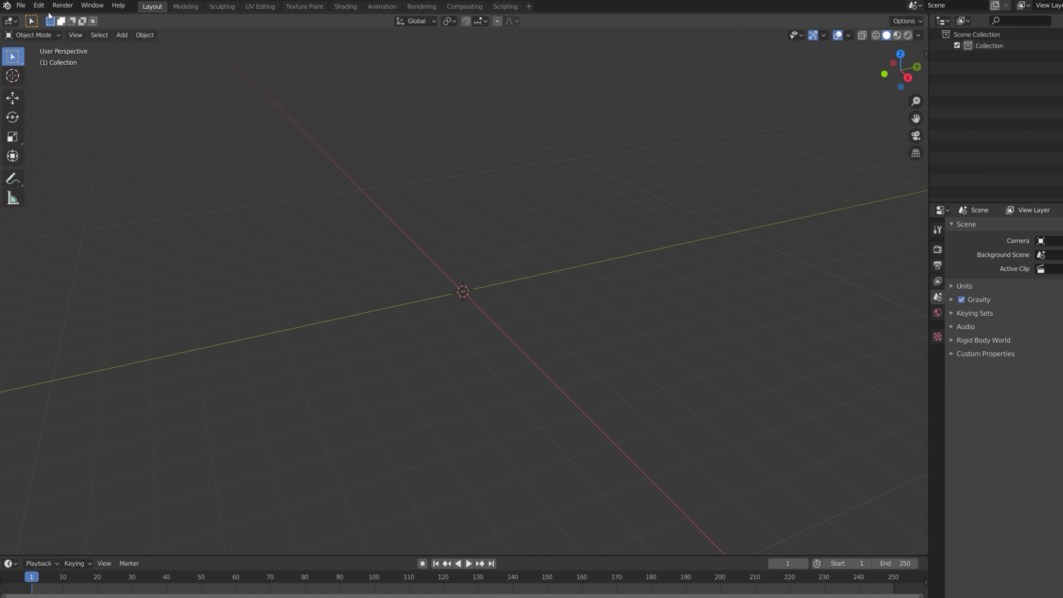
# Switch to Blender, import Drake.fbx from the Demon Hand folder and remove its imported keyframes
pyautogui.click(21, 5)
pyautogui.moveTo(63, 157)
pyautogui.click(145, 225)
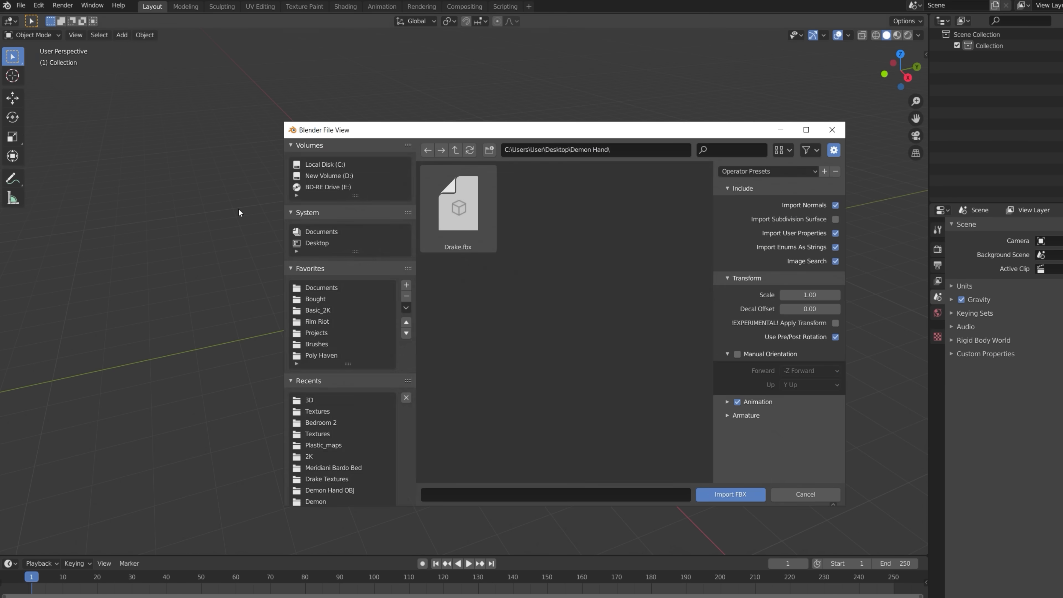
pyautogui.doubleClick(468, 216)
pyautogui.moveTo(481, 216); pyautogui.dragTo(552, 196)
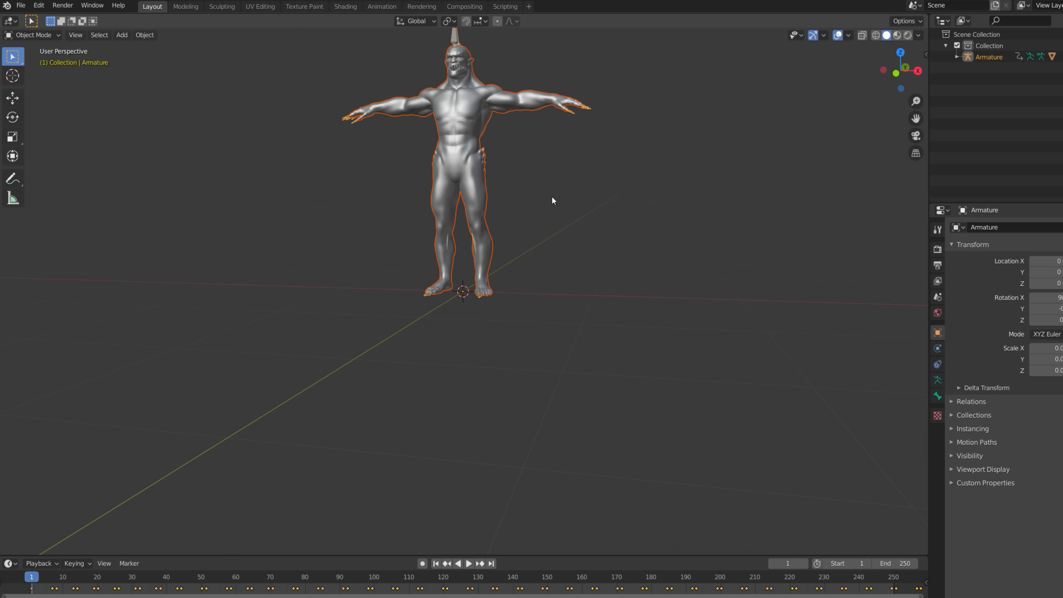
pyautogui.click(44, 571)
pyautogui.scroll(5, 495, 324)
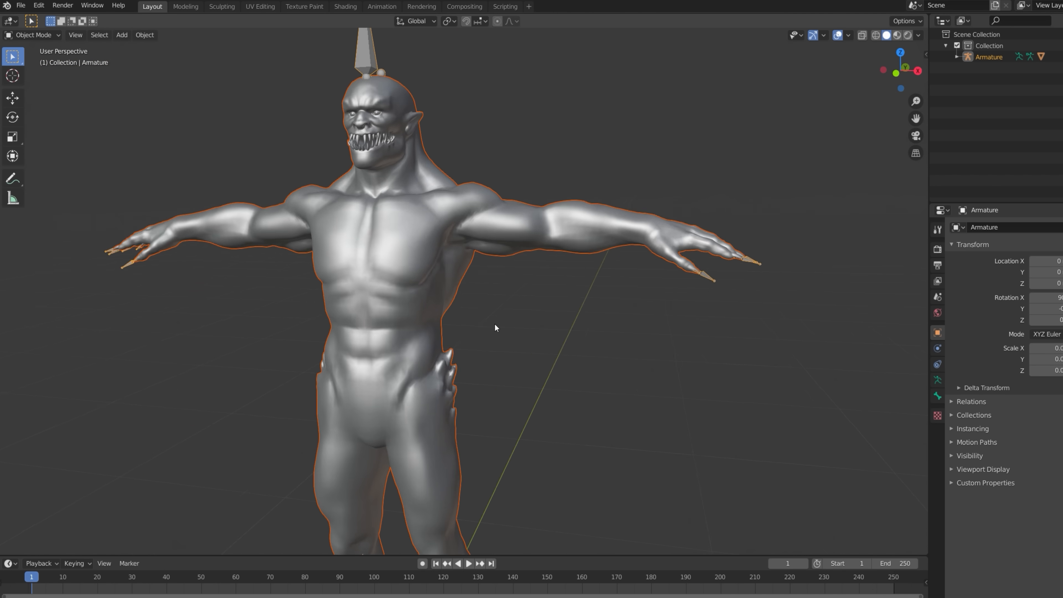
# In front view with X-Ray enabled, delete all of the Ch25 mesh's faces except the character's left arm
pyautogui.press('KP_1')
pyautogui.scroll(-3, 507, 310)
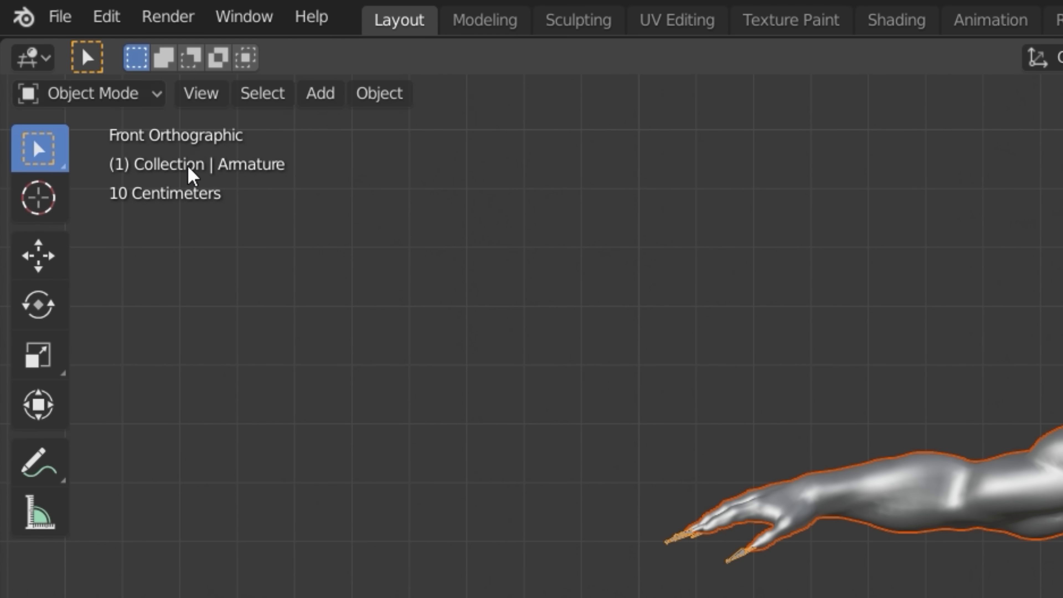
pyautogui.click(33, 35)
pyautogui.click(37, 60)
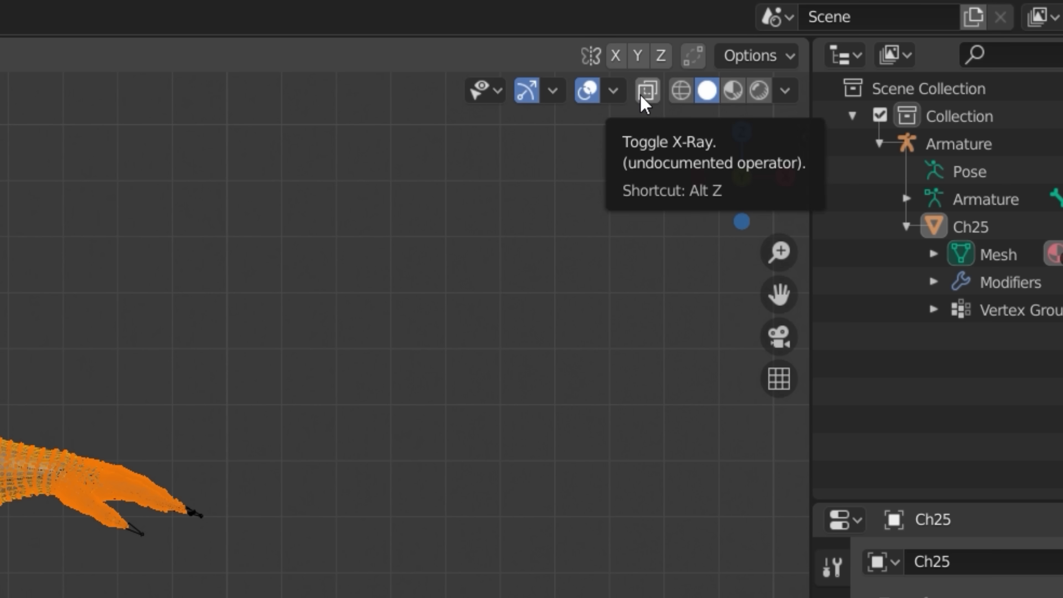
pyautogui.click(646, 95)
pyautogui.moveTo(424, 312); pyautogui.dragTo(529, 518)
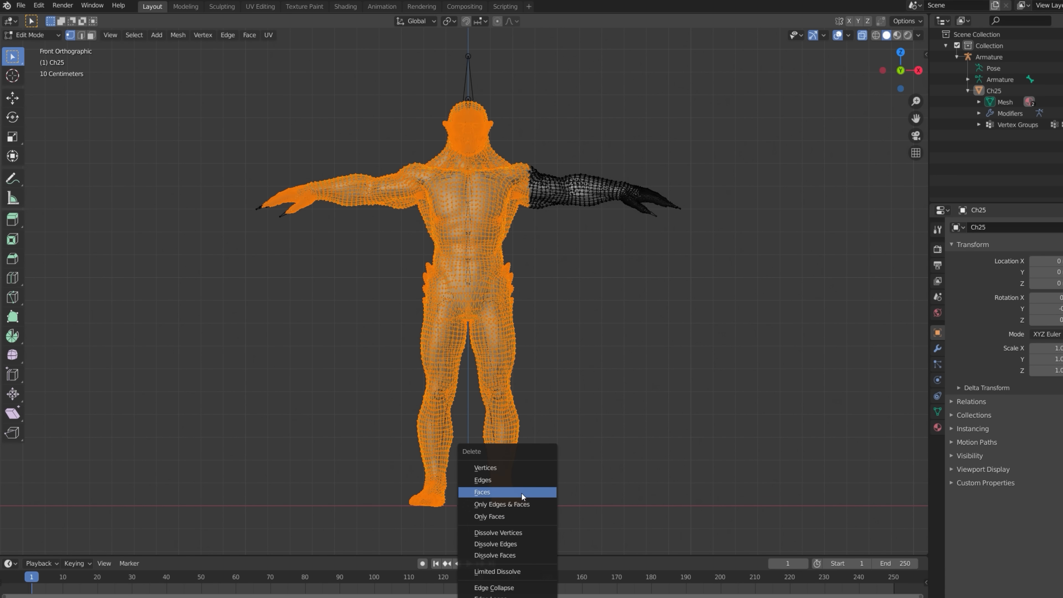
pyautogui.click(522, 493)
# Put the arm mesh in Sculpt Mode and use the Grab brush to reshape the hand's fingers
pyautogui.click(35, 72)
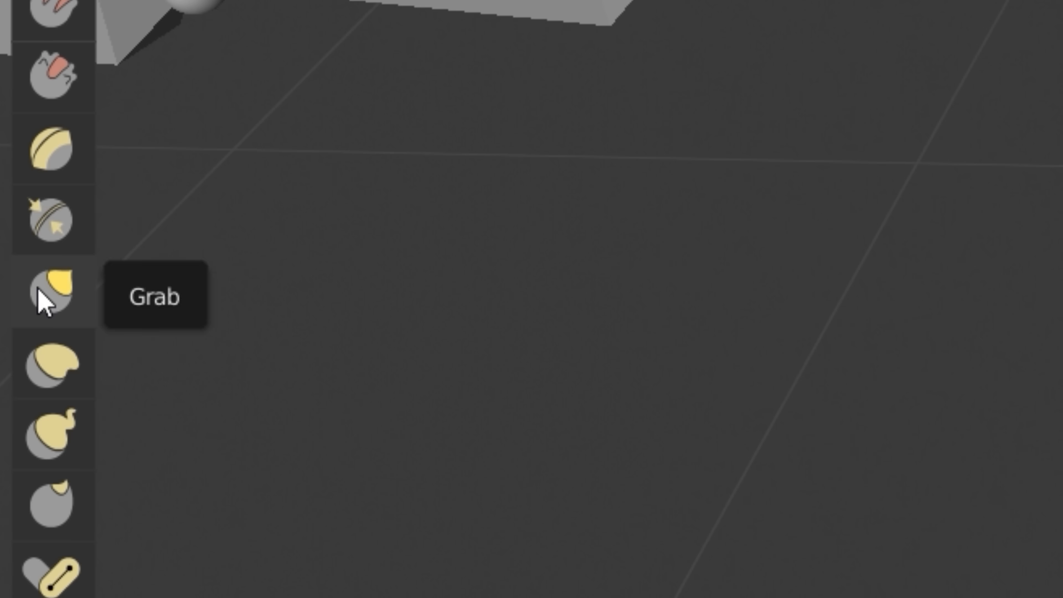
pyautogui.click(42, 296)
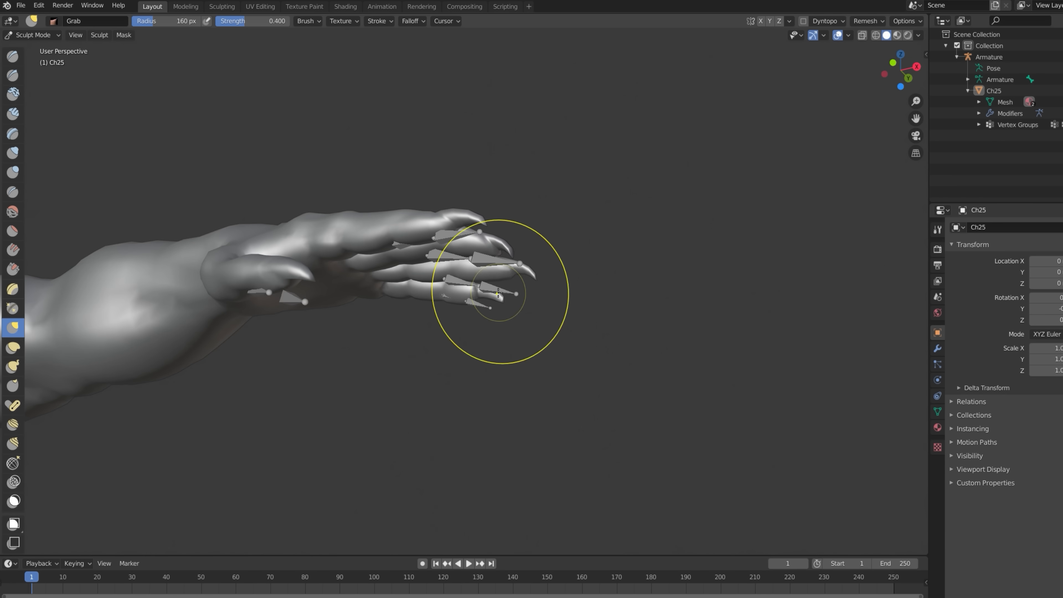
# Keyframe LocRotScale for all the armature's bones in the open-hand pose at frame 40
pyautogui.click(989, 86)
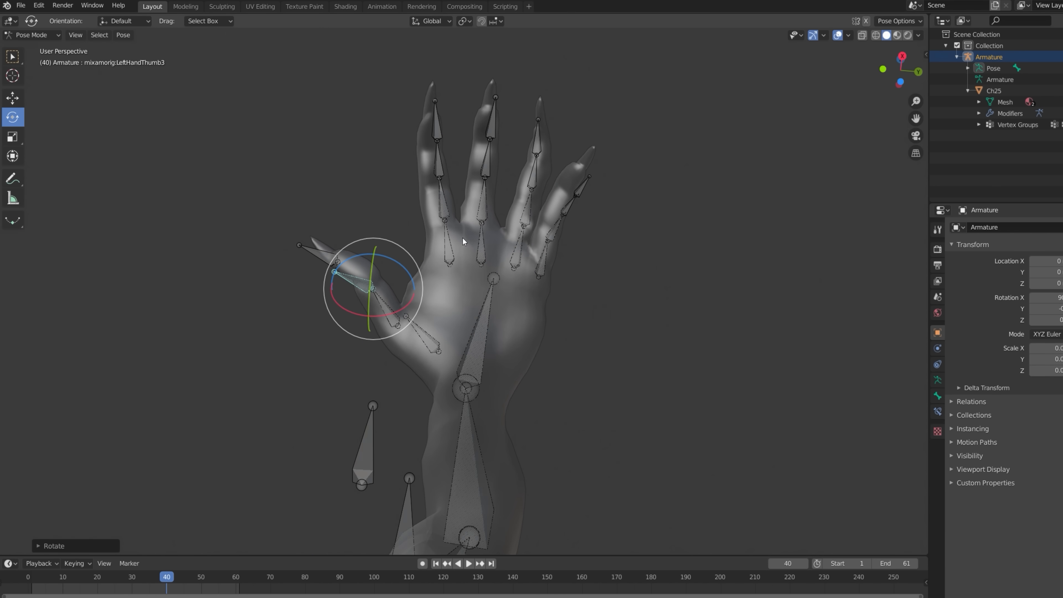
pyautogui.press('a')
pyautogui.press('i')
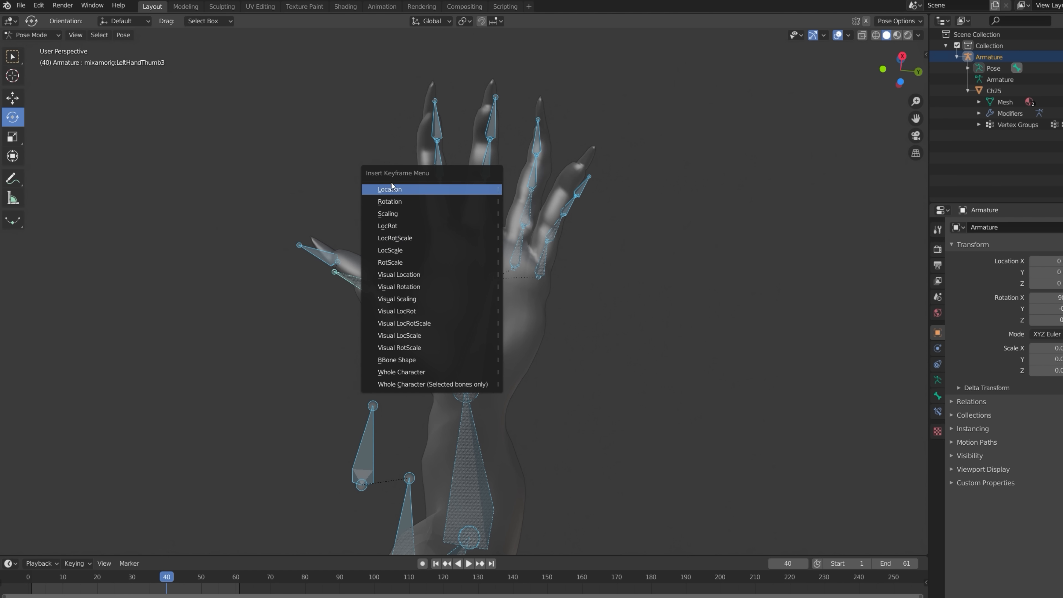
pyautogui.click(429, 237)
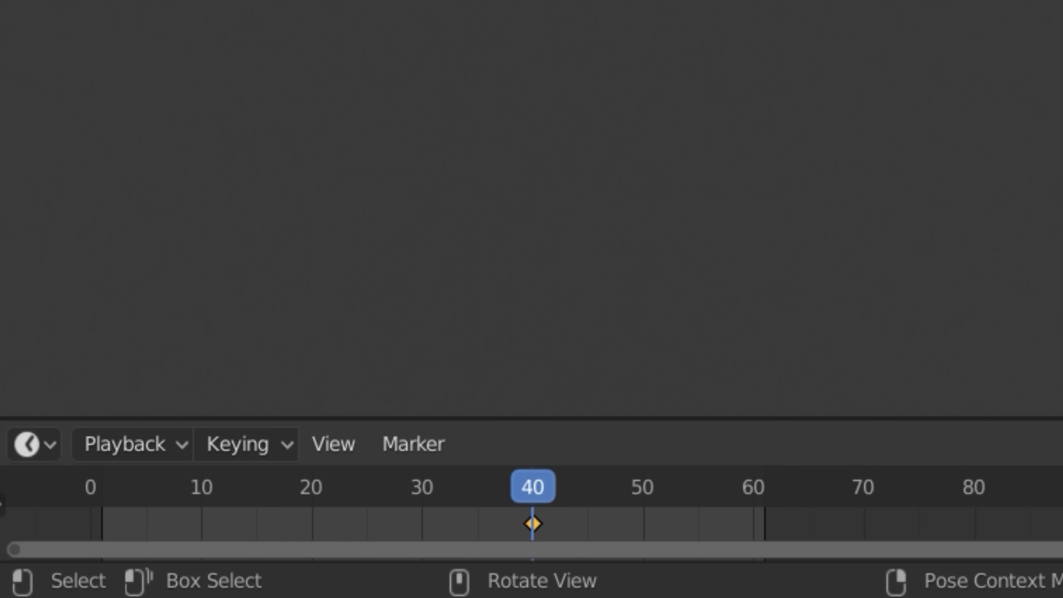
# At frame 1, rotate the finger bones to curl the hand closed and keyframe the pose
pyautogui.click(214, 494)
pyautogui.moveTo(112, 474); pyautogui.dragTo(102, 474)
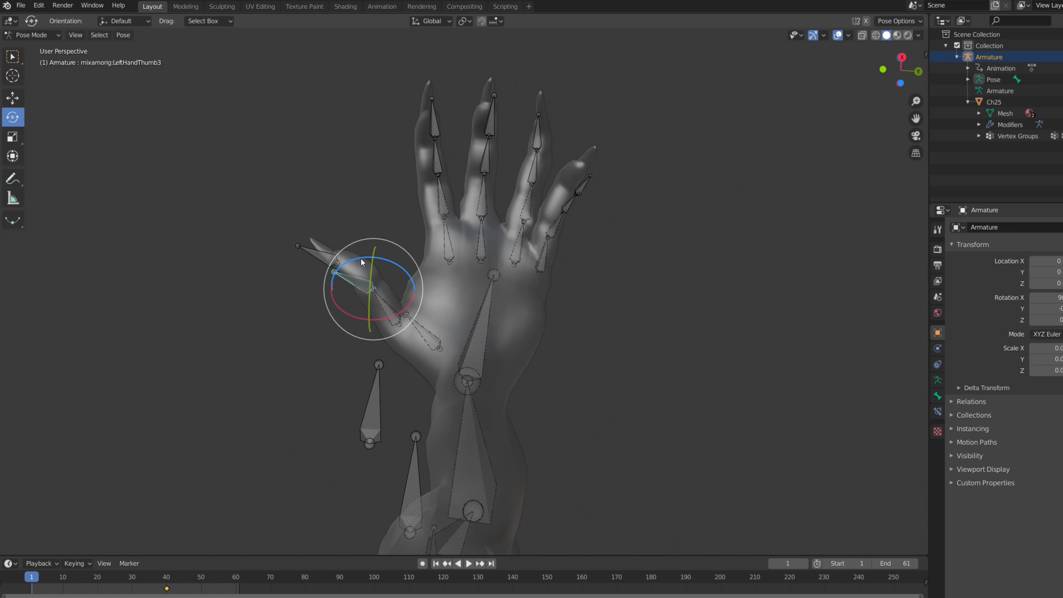
pyautogui.moveTo(545, 283); pyautogui.dragTo(546, 269)
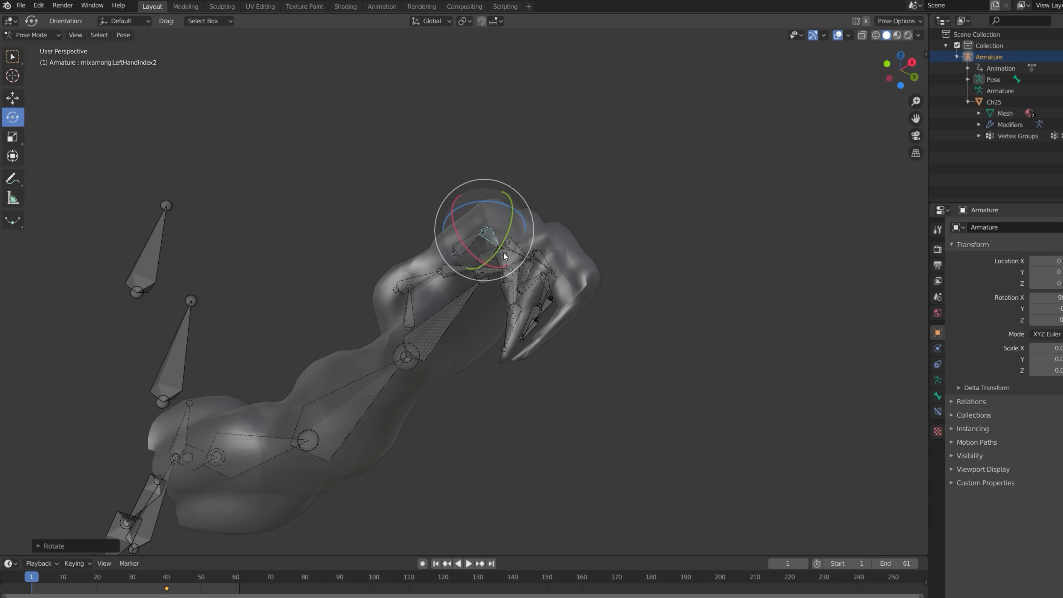
pyautogui.click(433, 358)
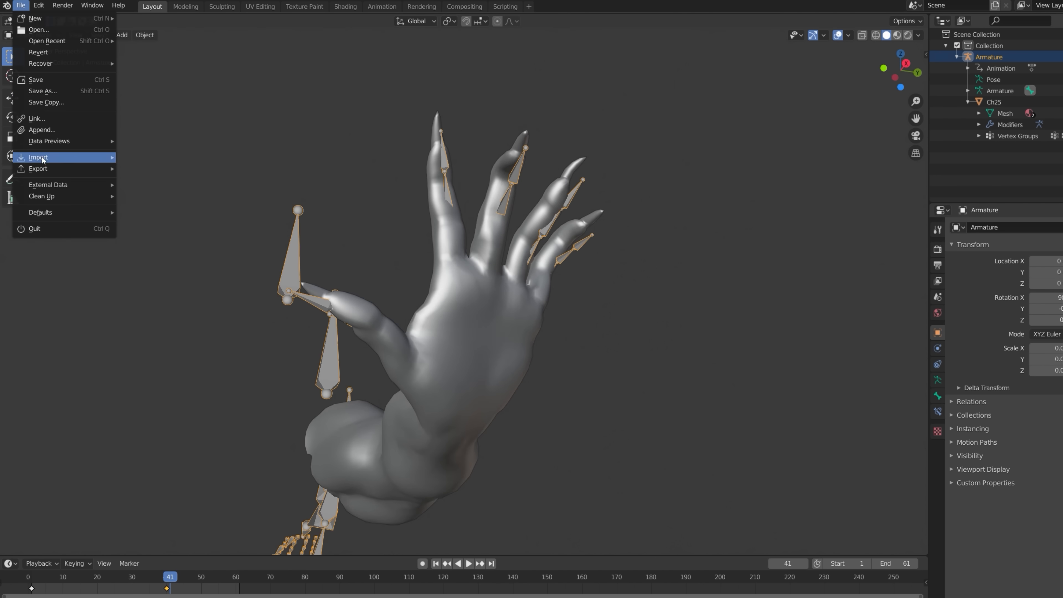
# Export the animated hand as Demon Hand.obj into the Demon Hand folder with Animation enabled
pyautogui.moveTo(67, 168)
pyautogui.click(154, 258)
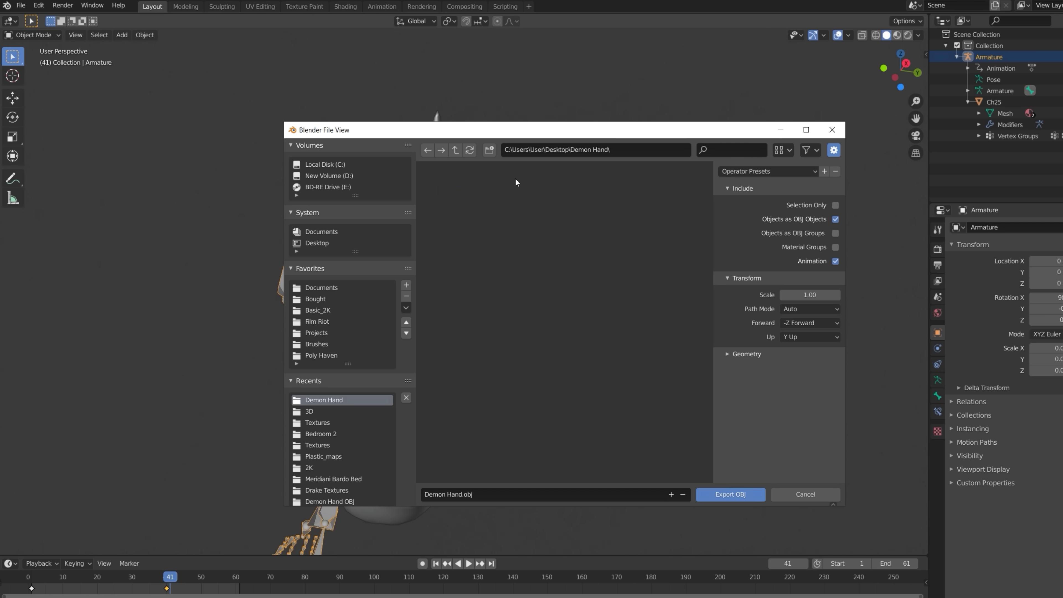
pyautogui.click(731, 494)
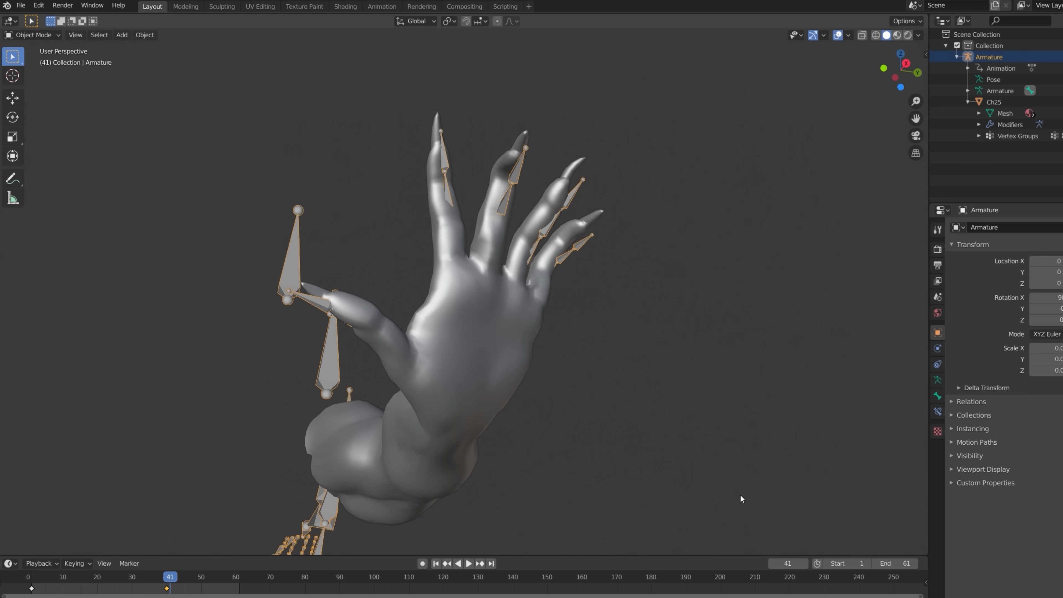
# Browse the character's textures in the UV Editing workspace and save the file8 image to disk
pyautogui.click(260, 7)
pyautogui.click(163, 35)
pyautogui.click(182, 64)
pyautogui.click(163, 36)
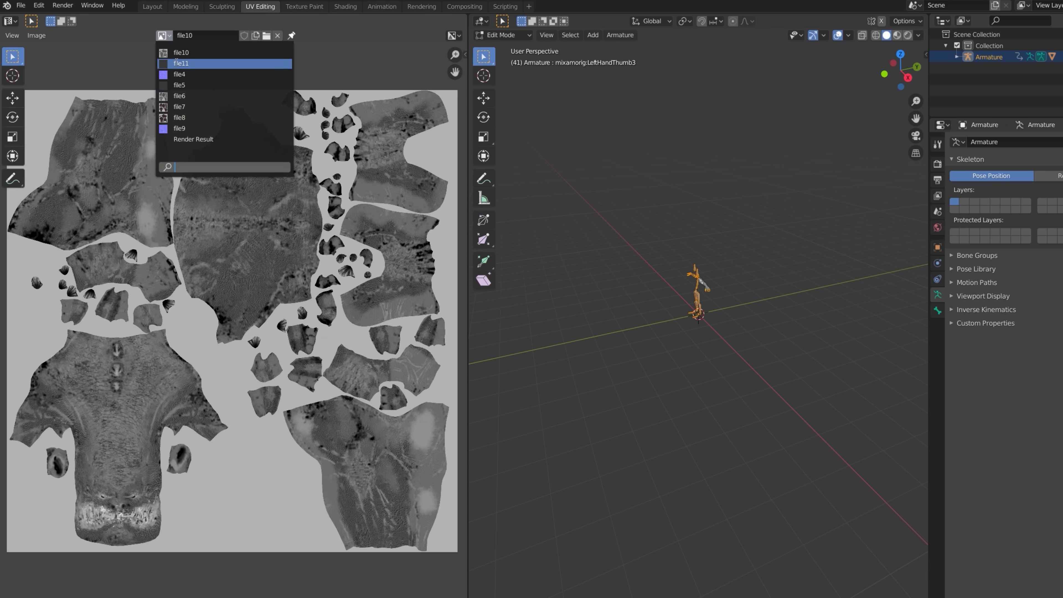
pyautogui.click(182, 118)
pyautogui.click(37, 35)
pyautogui.click(54, 137)
pyautogui.click(731, 495)
# Display the file7 color texture and save it to disk
pyautogui.click(164, 35)
pyautogui.click(182, 107)
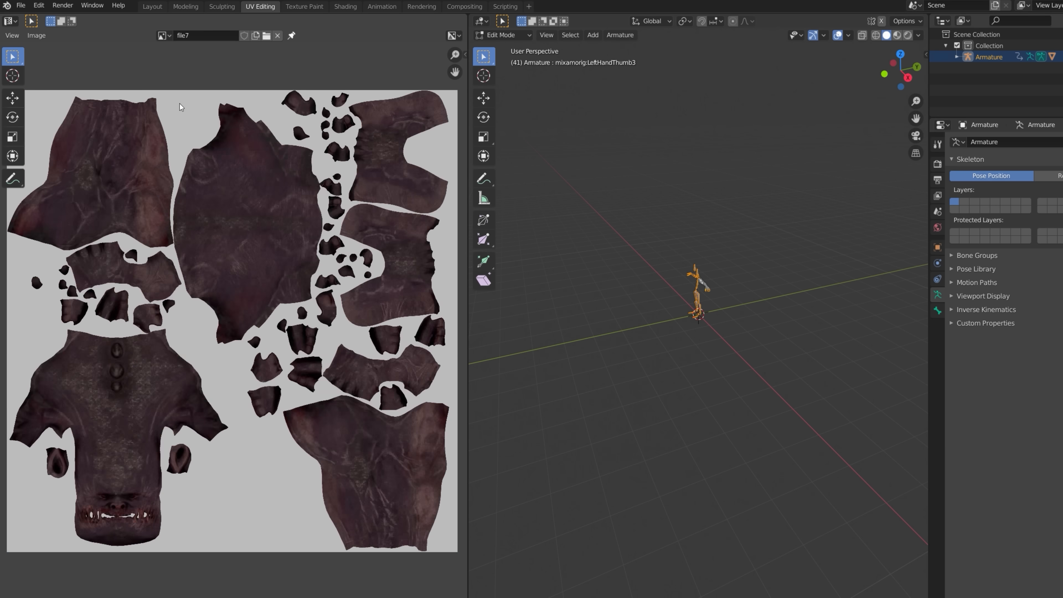
pyautogui.click(36, 35)
pyautogui.click(53, 137)
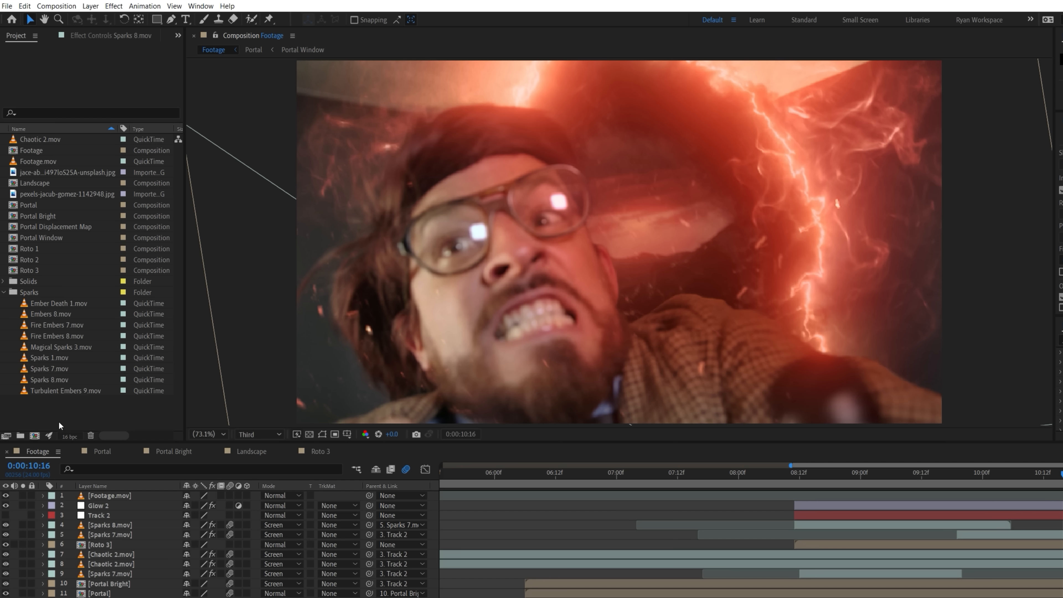
# Switch to After Effects and create a 4000 x 4000 px composition named Demon Hand
pyautogui.hotkey('ctrl', 'k')
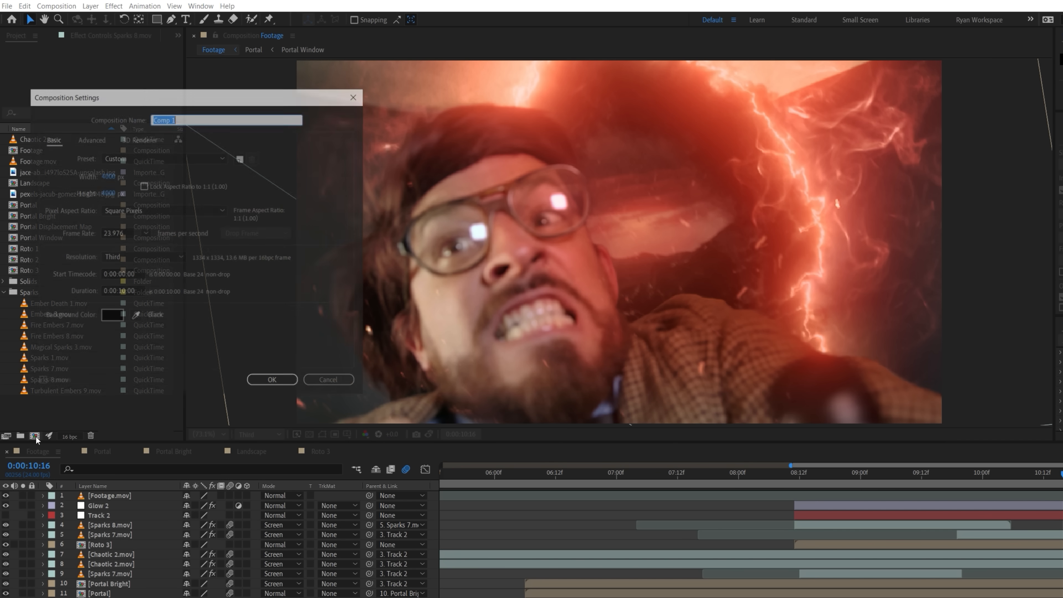
pyautogui.write('Demon Hand')
pyautogui.click(273, 381)
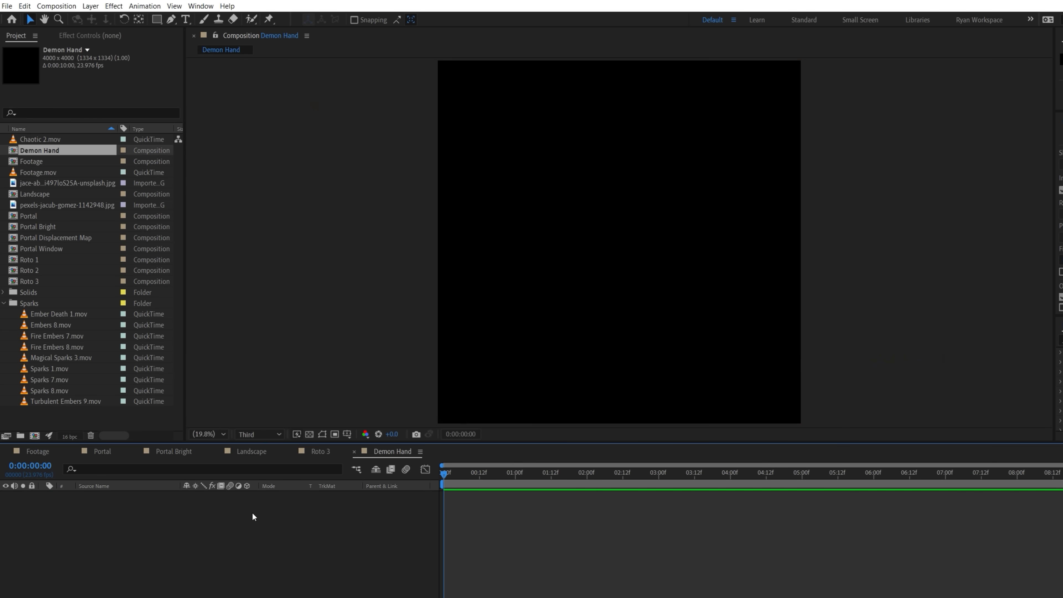
# Add a solid named Demon Hand to the composition and apply Video Copilot's Element effect to it
pyautogui.rightClick(254, 515)
pyautogui.moveTo(293, 393)
pyautogui.click(423, 418)
pyautogui.write('Demon Hand')
pyautogui.press('Return')
pyautogui.click(113, 6)
pyautogui.moveTo(307, 327)
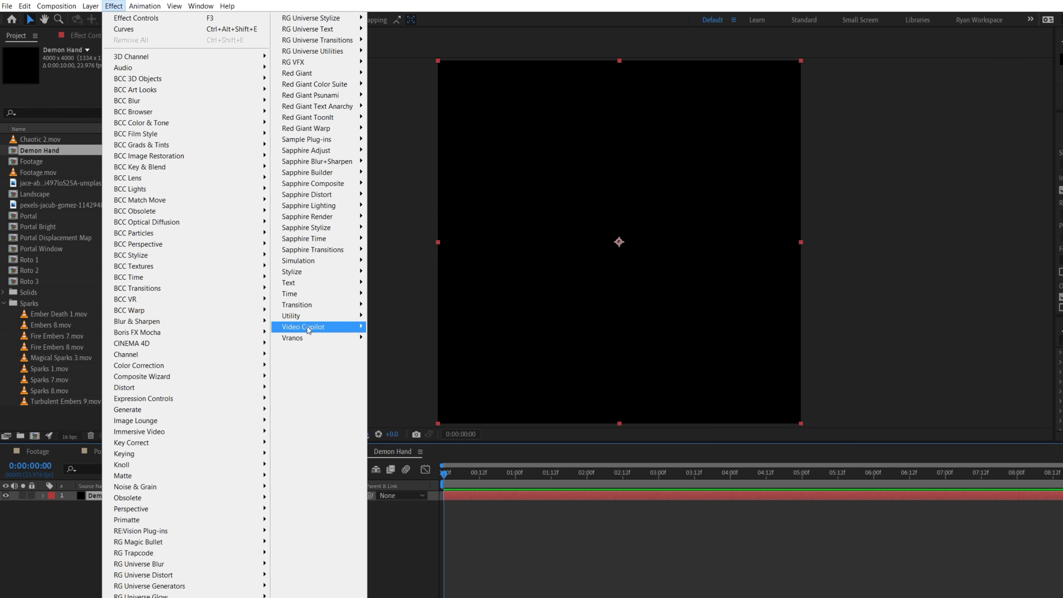
pyautogui.click(402, 330)
# In Element's Scene Setup, import the Demon Hand_000001.obj files as a 3D sequence
pyautogui.click(64, 86)
pyautogui.click(11, 8)
pyautogui.moveTo(35, 21)
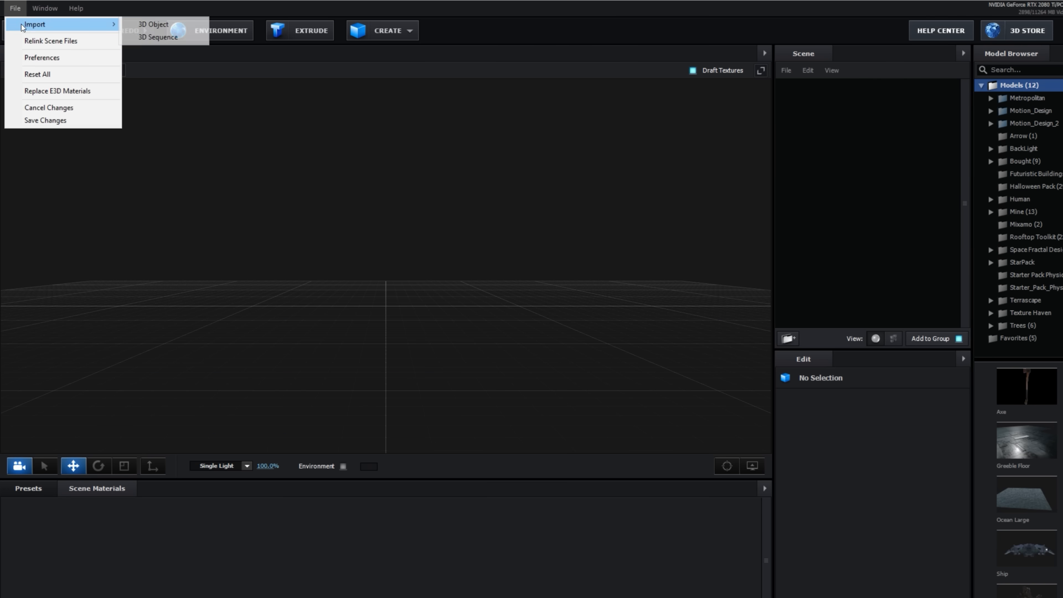
pyautogui.click(161, 33)
pyautogui.click(449, 308)
pyautogui.click(668, 423)
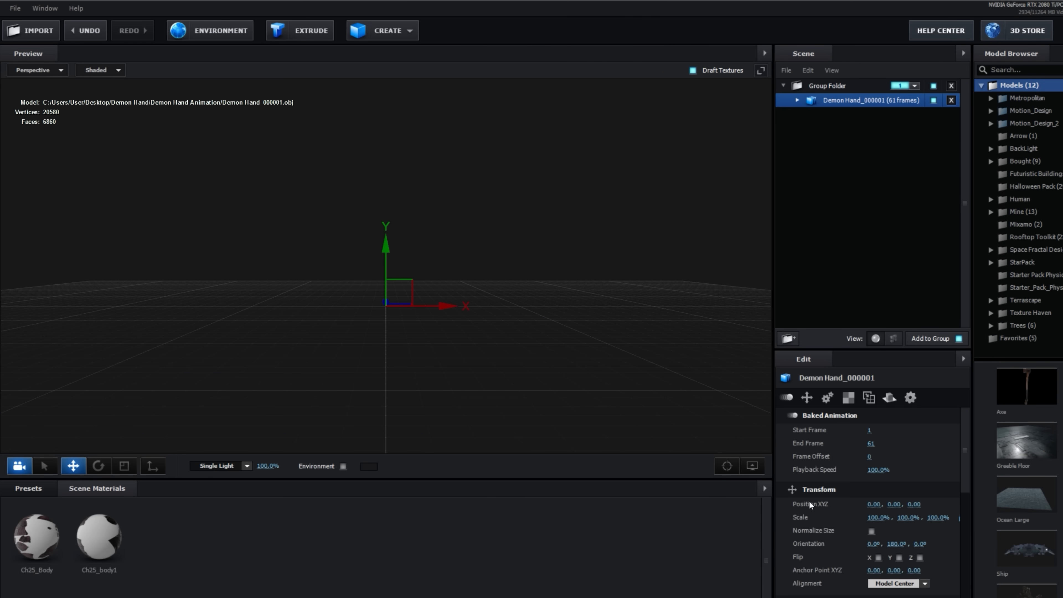
# Set the scene's environment map to Basic_2K_06.jpg
pyautogui.moveTo(544, 319); pyautogui.dragTo(369, 319)
pyautogui.scroll(3, 369, 318)
pyautogui.click(209, 31)
pyautogui.click(582, 241)
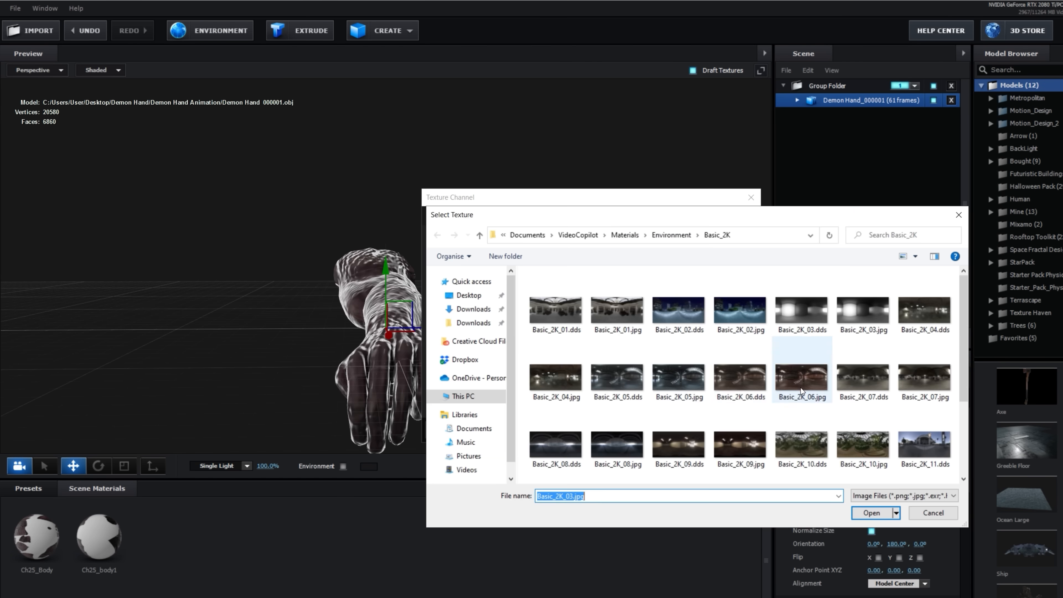
pyautogui.doubleClick(800, 392)
pyautogui.click(724, 430)
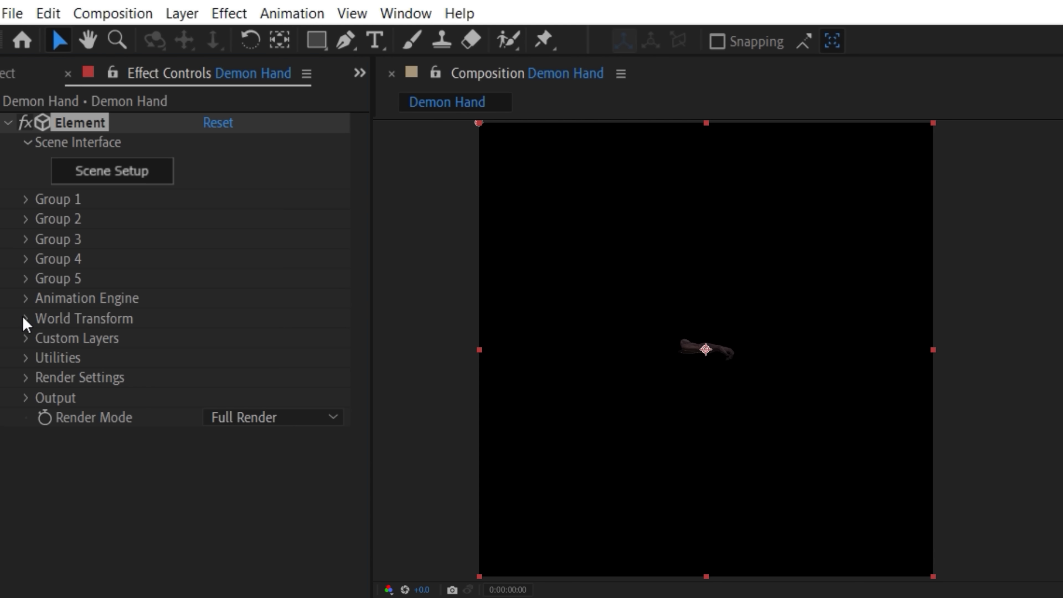
# In Element's World Transform, set World Scale to 7.00, Y Rotation to 84° and X Rotation to -23° so the palm faces forward
pyautogui.click(13, 157)
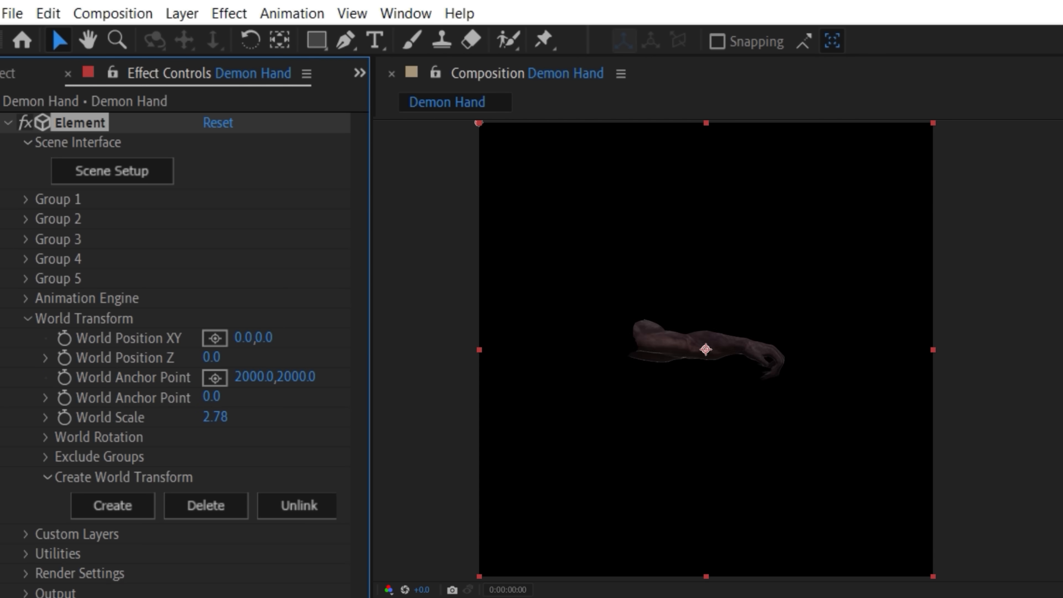
pyautogui.moveTo(214, 417); pyautogui.dragTo(480, 293)
pyautogui.click(47, 437)
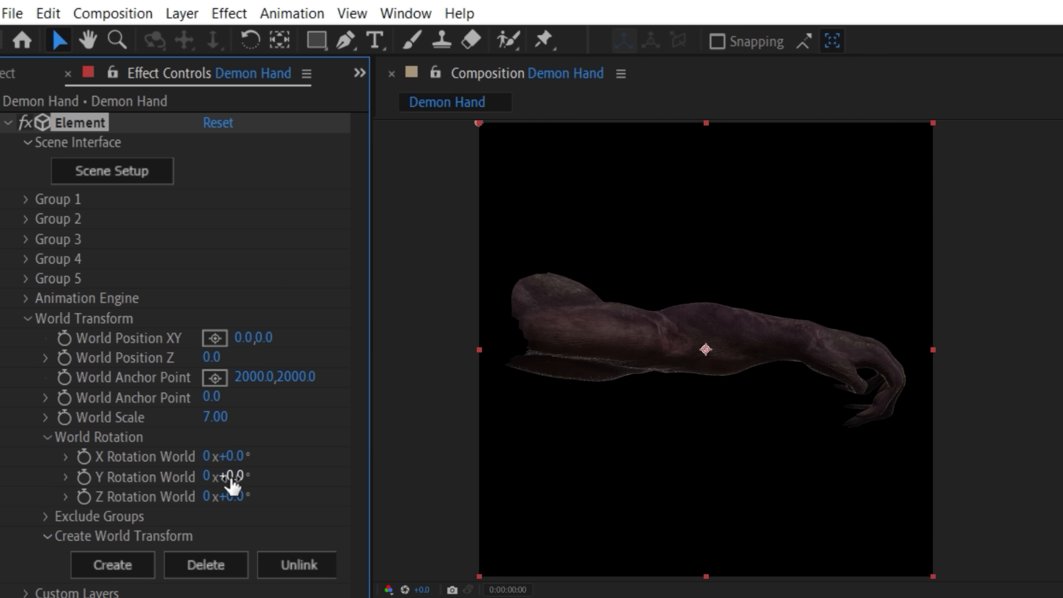
pyautogui.moveTo(233, 477); pyautogui.dragTo(284, 478)
pyautogui.moveTo(226, 456); pyautogui.dragTo(188, 458)
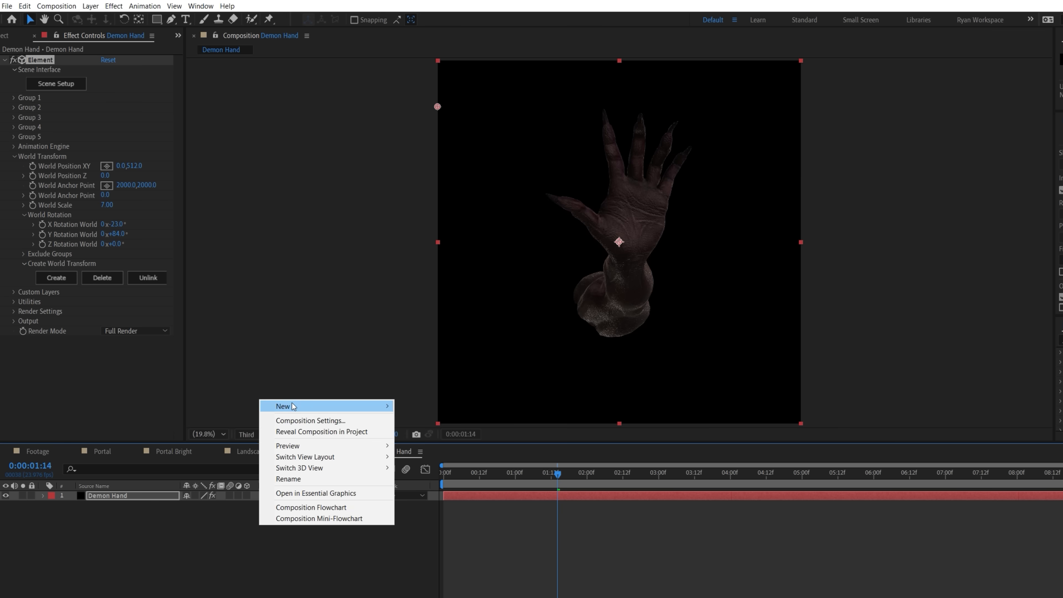
# Add a spot light to the Demon Hand composition and reposition it to light the hand
pyautogui.click(451, 425)
pyautogui.click(577, 349)
pyautogui.click(577, 448)
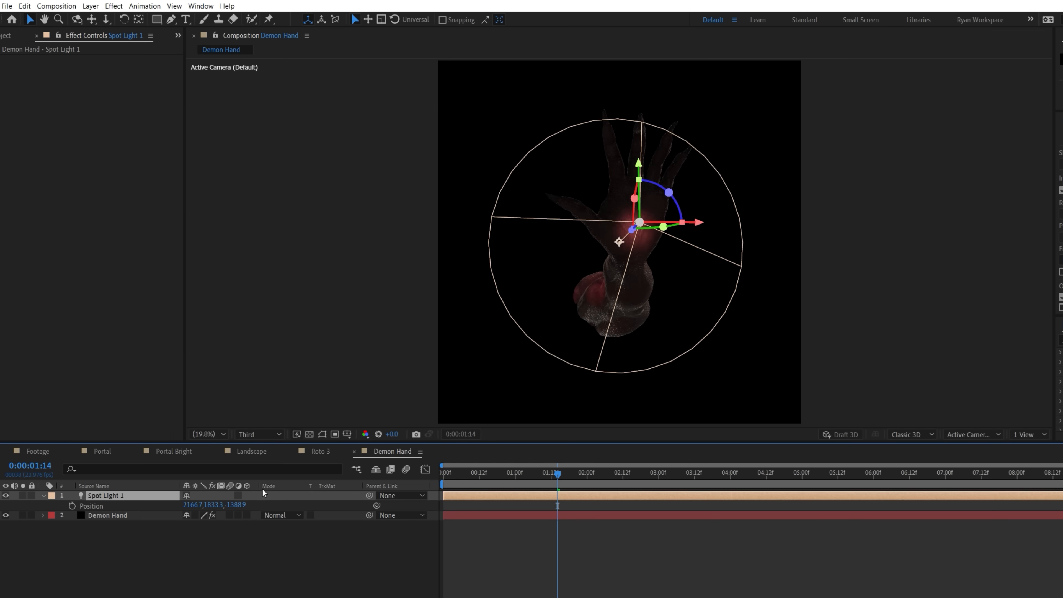
pyautogui.moveTo(193, 505); pyautogui.dragTo(876, 228)
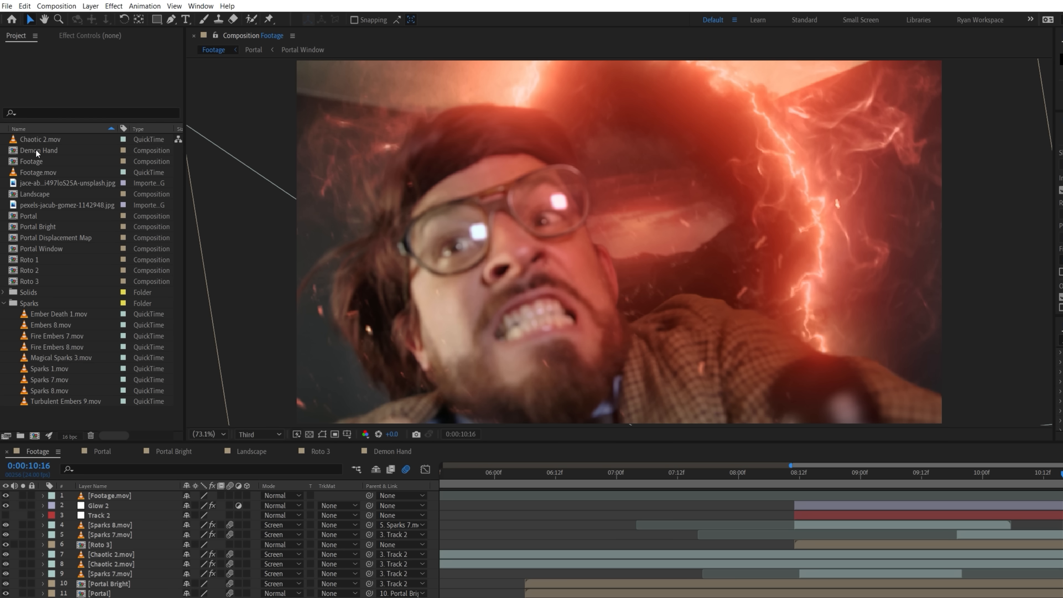
# Place the Demon Hand composition below Roto 3 in Footage, parent it to Track 2, scale it to 33% and position it behind the actor
pyautogui.moveTo(146, 553); pyautogui.dragTo(894, 555)
pyautogui.press('s')
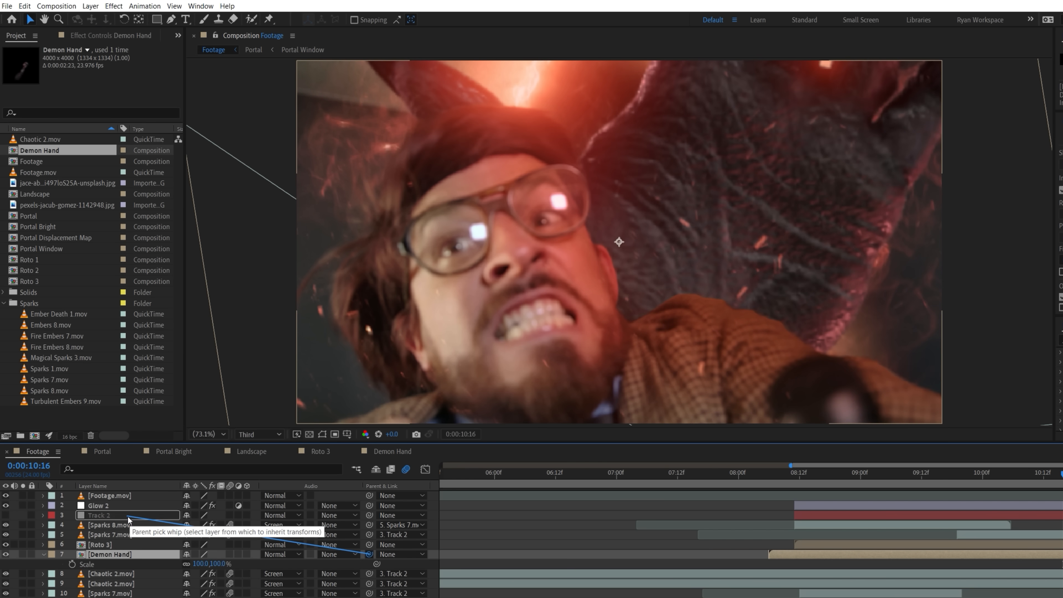
pyautogui.moveTo(214, 562); pyautogui.dragTo(187, 562)
pyautogui.moveTo(547, 336); pyautogui.dragTo(595, 309)
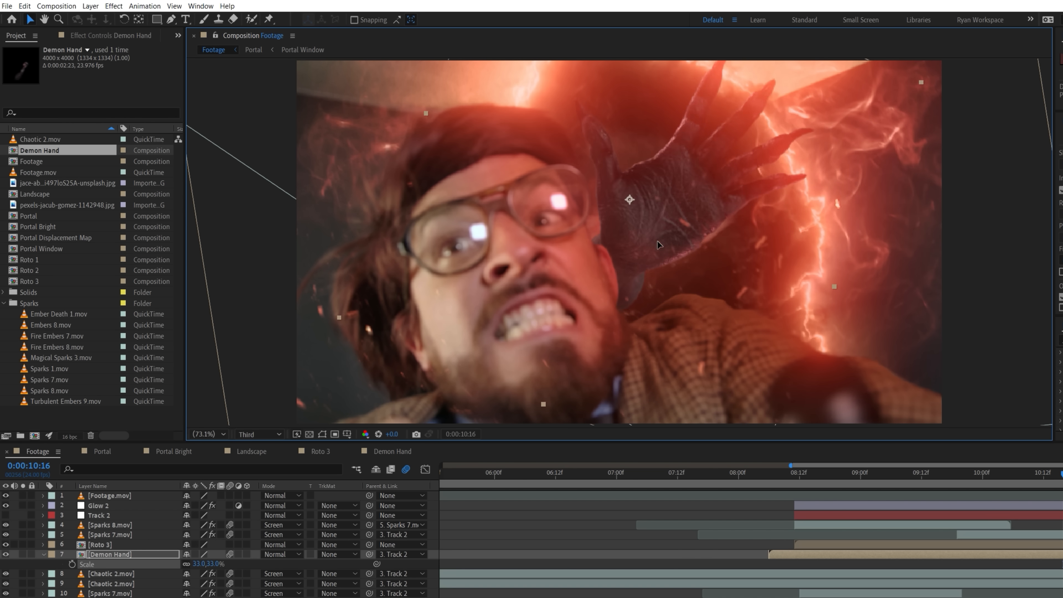
# Animate the Demon Hand layer's position and scale, setting the scale to 5.3% at 0:00:09:07 and moving the small hand down toward the actor
pyautogui.hotkey('shift', 'p')
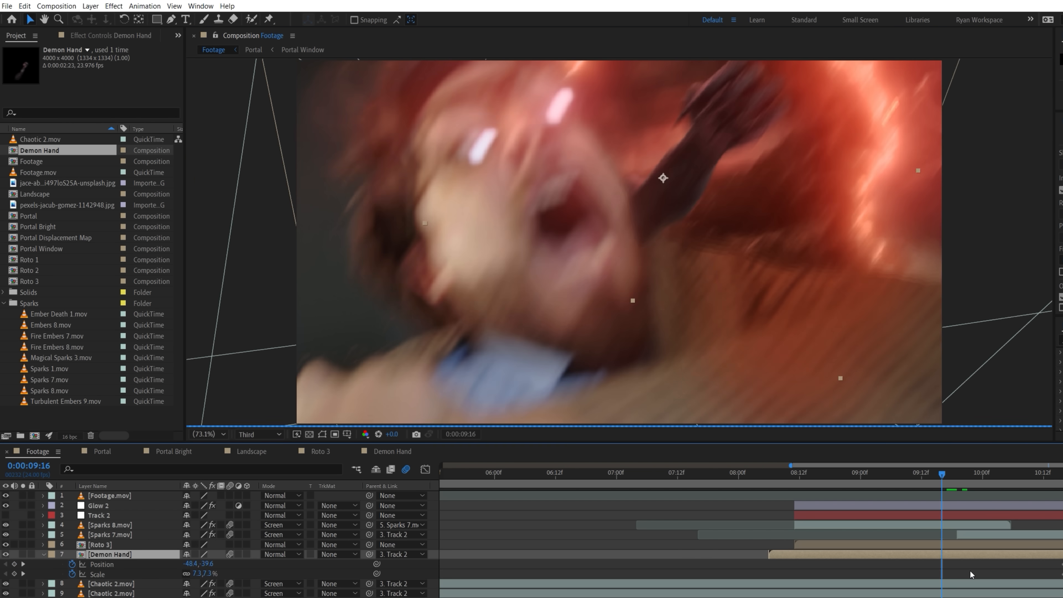
pyautogui.moveTo(943, 475); pyautogui.dragTo(899, 484)
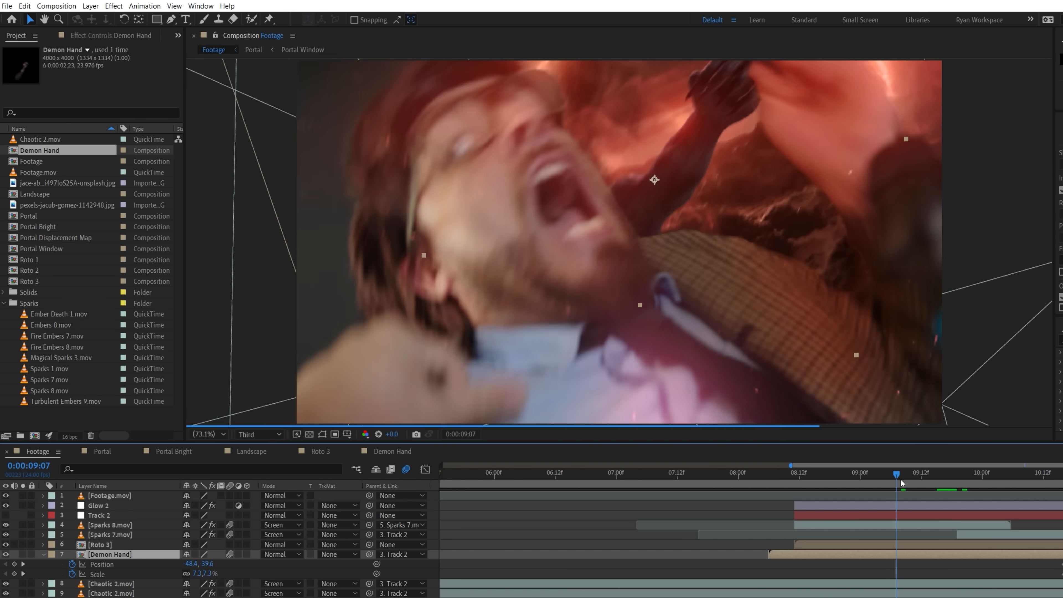
pyautogui.click(209, 574)
pyautogui.write('5.3')
pyautogui.moveTo(686, 135); pyautogui.dragTo(604, 220)
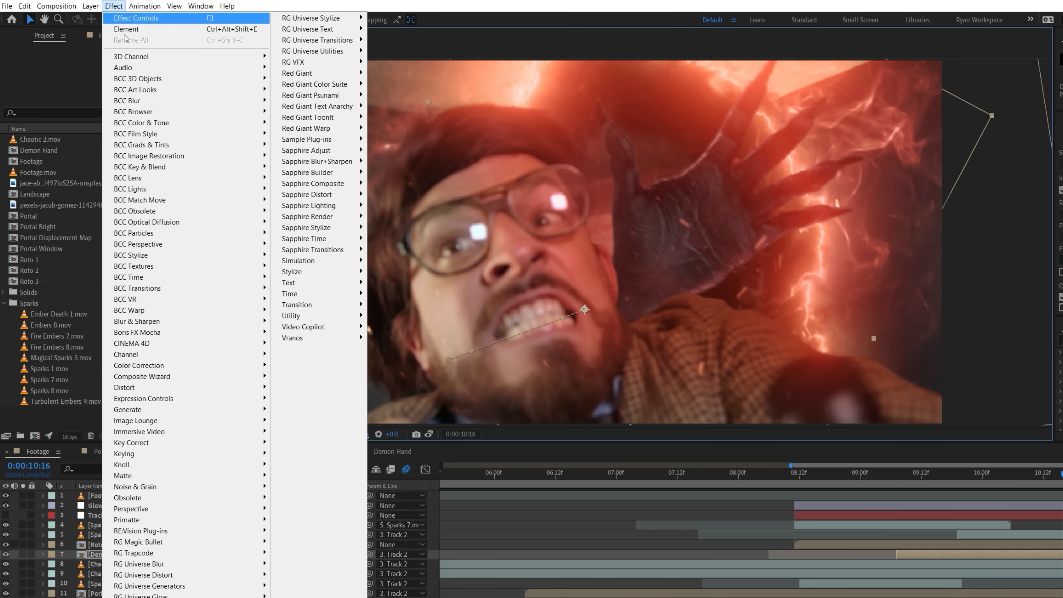
# Apply a color correction effect to the Demon Hand layer and adjust it
pyautogui.moveTo(184, 368)
pyautogui.click(311, 466)
pyautogui.click(40, 239)
pyautogui.click(58, 208)
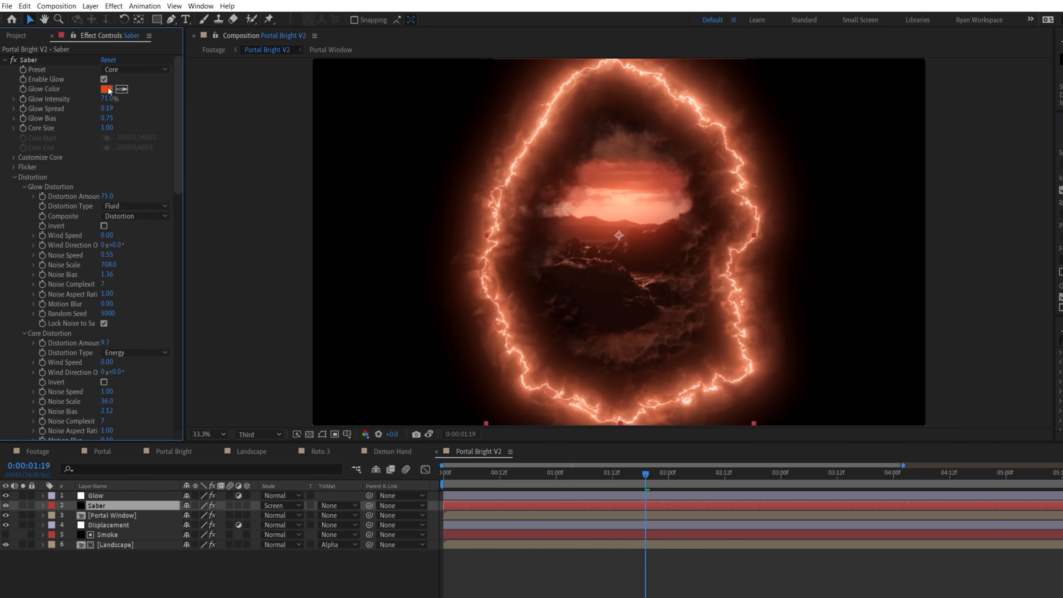
# In Portal Bright V2, recolor the Saber glow and the Portal Window's CC Light Sweep to blue, using light color 398EE6
pyautogui.click(106, 88)
pyautogui.moveTo(257, 290); pyautogui.dragTo(260, 215)
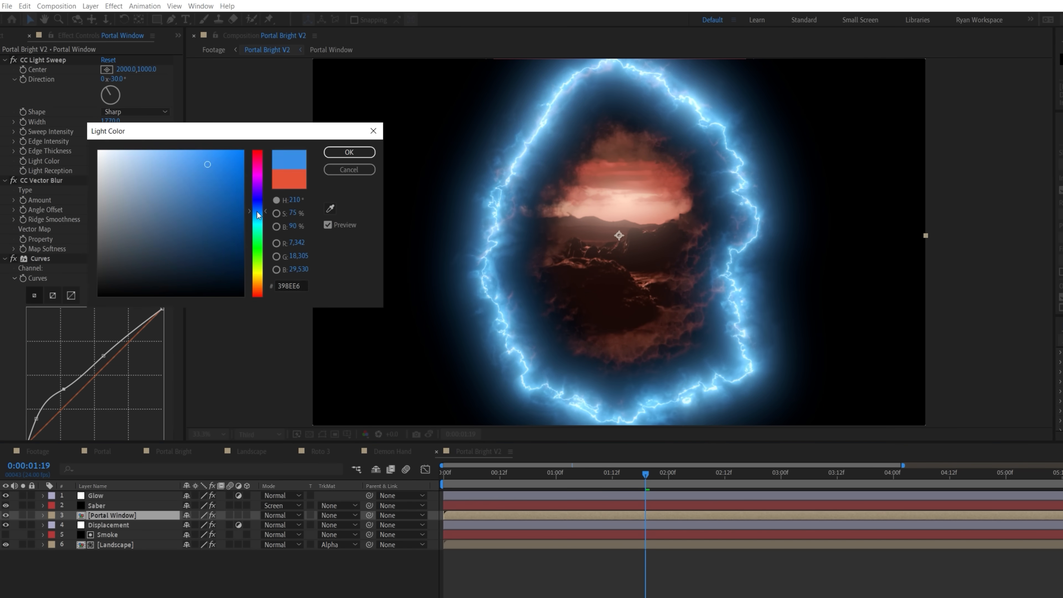